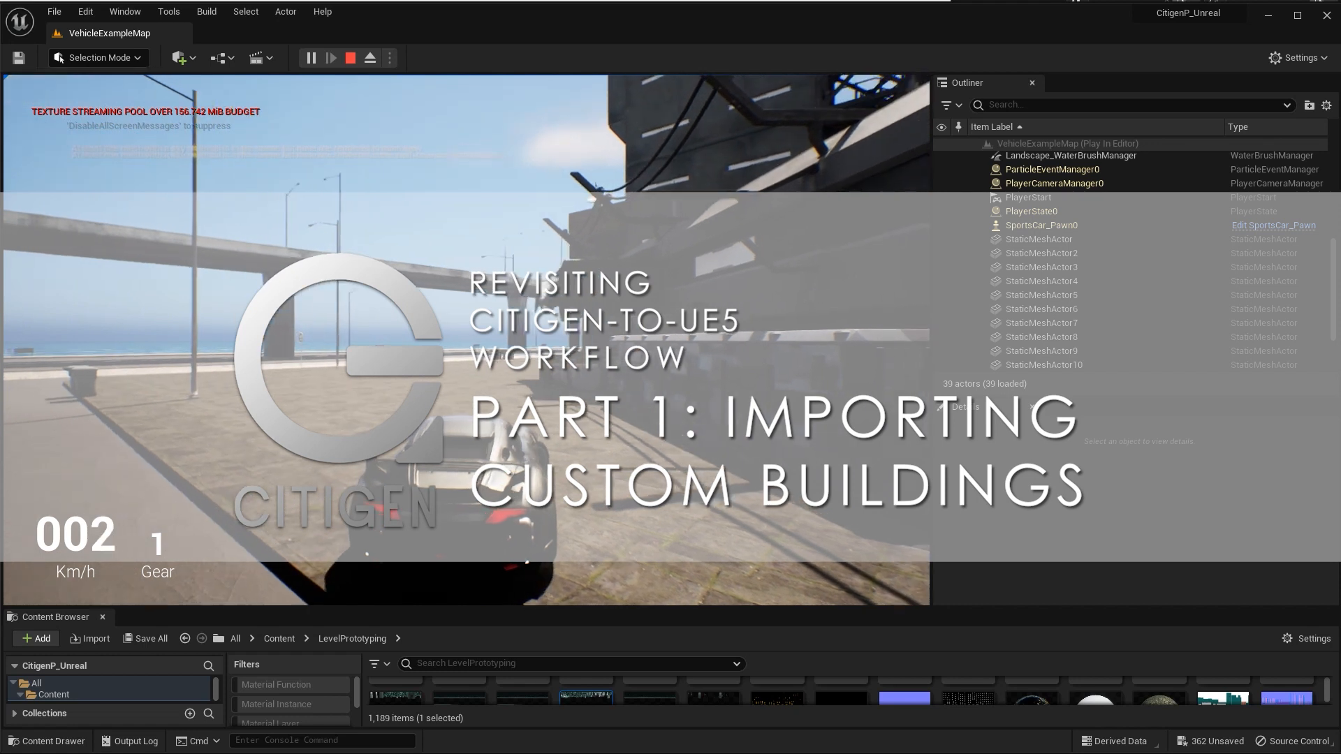
- Drive the sports car around the buildings in the running VehicleExampleMap level to look over the city
key("w")
key("d")
key("s")
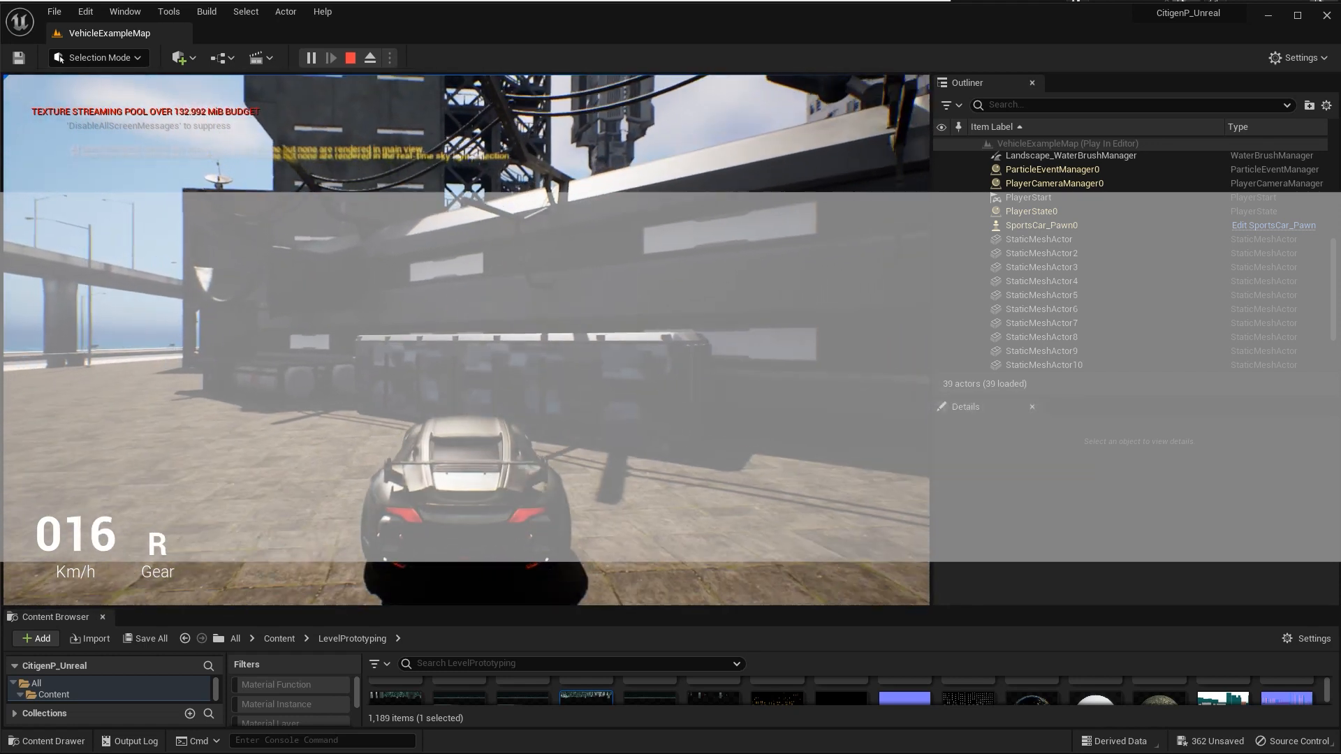
key("w")
key("a")
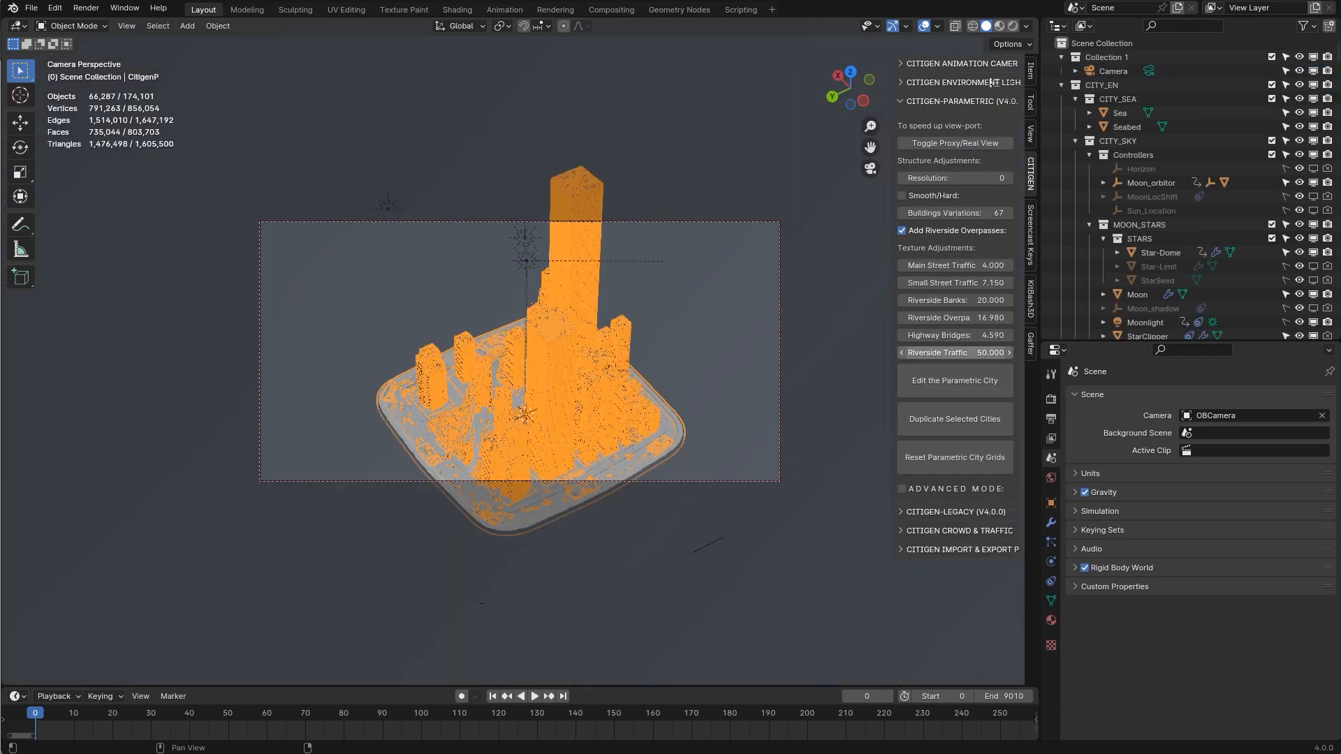
- Start editing the parametric city in top view and extrude its two east border edges outward along the X axis
left_click(955, 381)
key("KP_7")
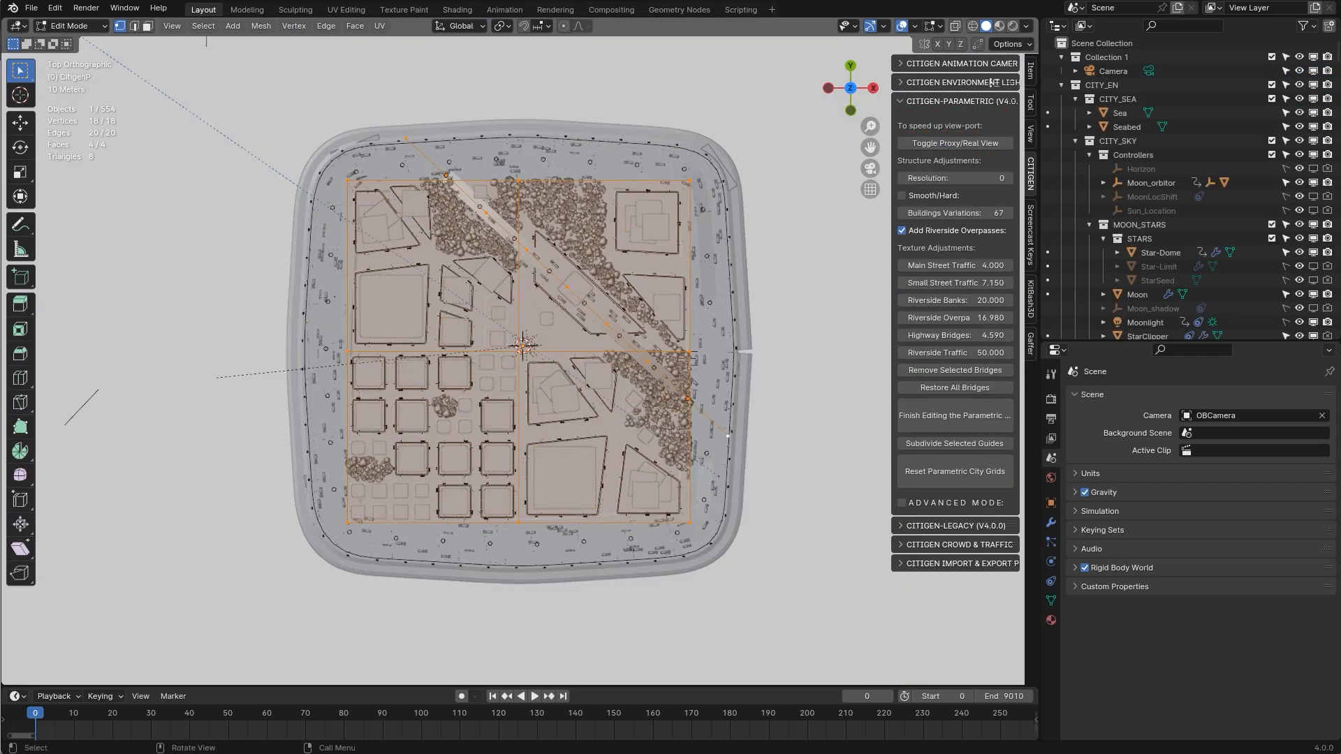
scroll(520, 351, "down", 4)
scroll(519, 351, "up", 1)
key("2")
left_click(618, 301, "shift")
left_click(619, 401)
left_click(619, 302, "shift")
key("e")
key("x")
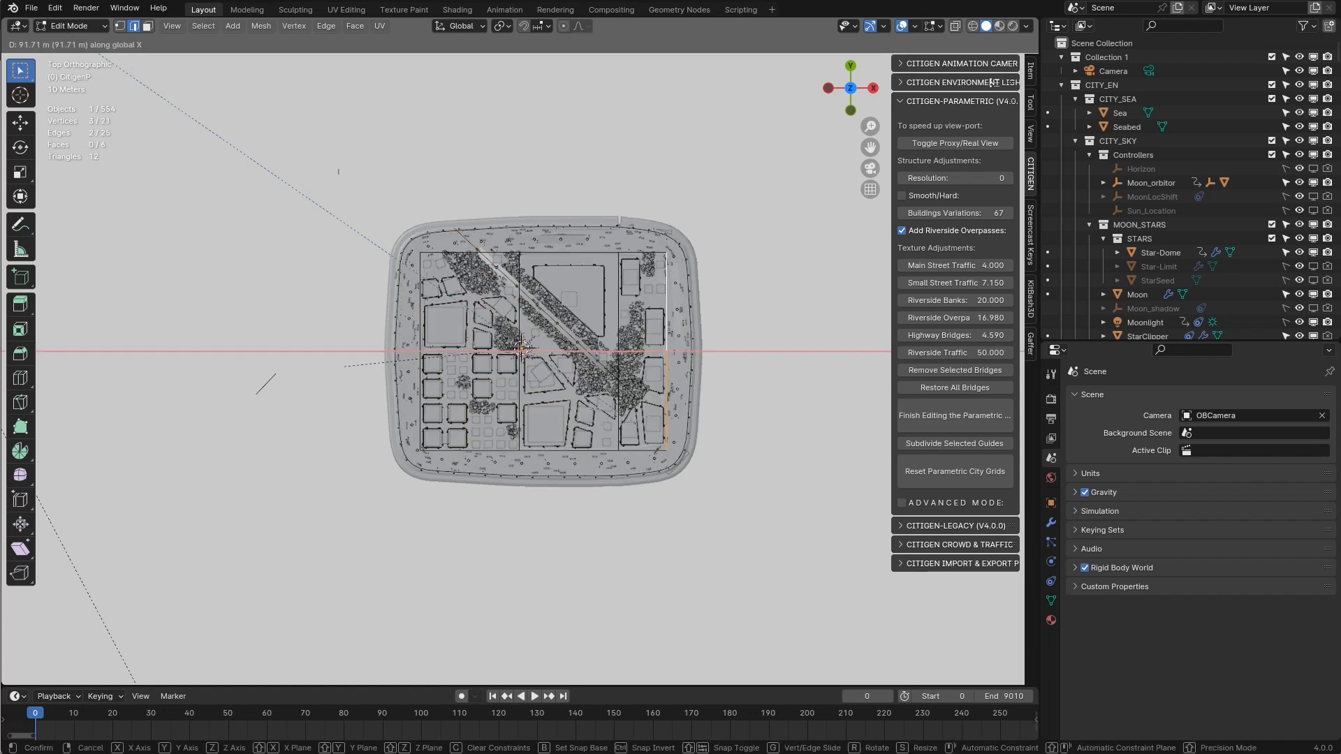
left_click(722, 307)
- Scale the linked diagonal river guide, reposition it across the widened city grid, and finish editing the parametric city
left_click(559, 325)
key("ctrl+l")
key("s")
left_click(568, 333)
key("g")
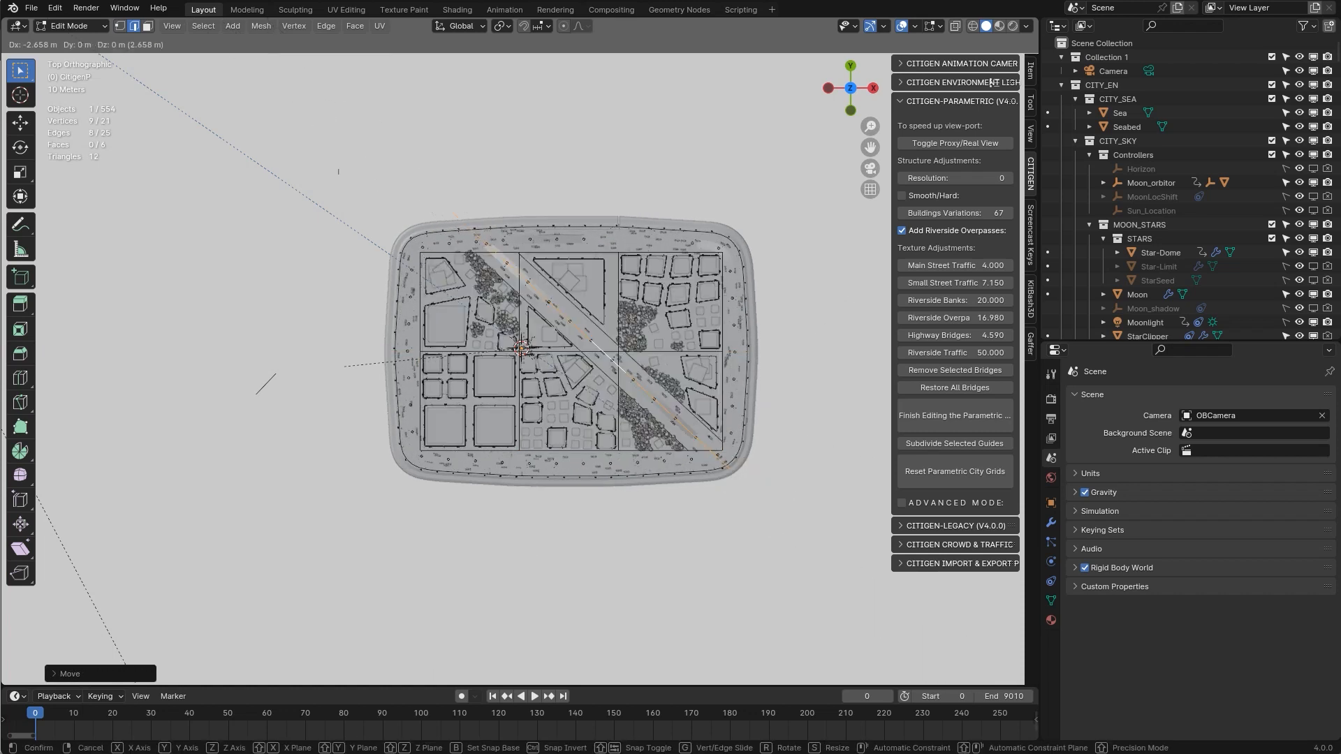
left_click(993, 82)
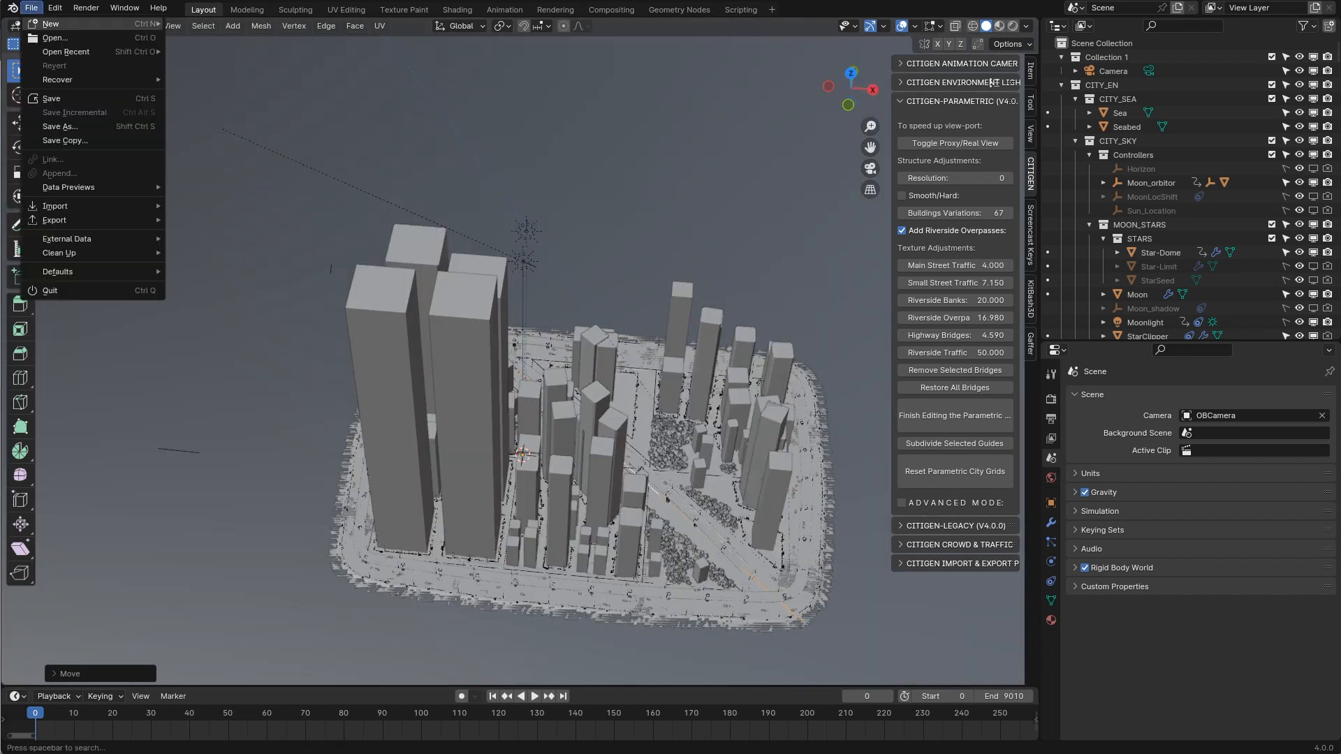
left_click(955, 416)
- Save the city scene as CitigenCustom_01.blend in the Downloads folder
left_click(32, 8)
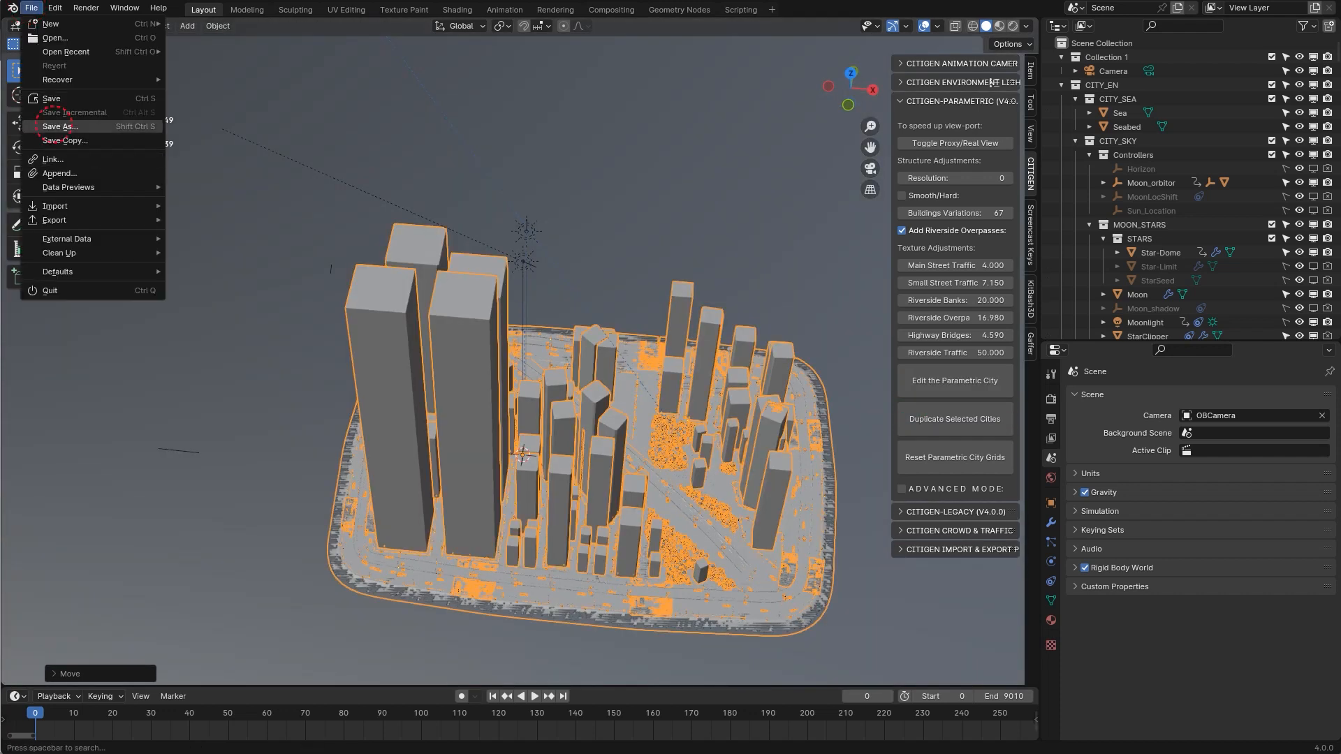
left_click(56, 126)
left_click_drag(528, 658, 486, 658)
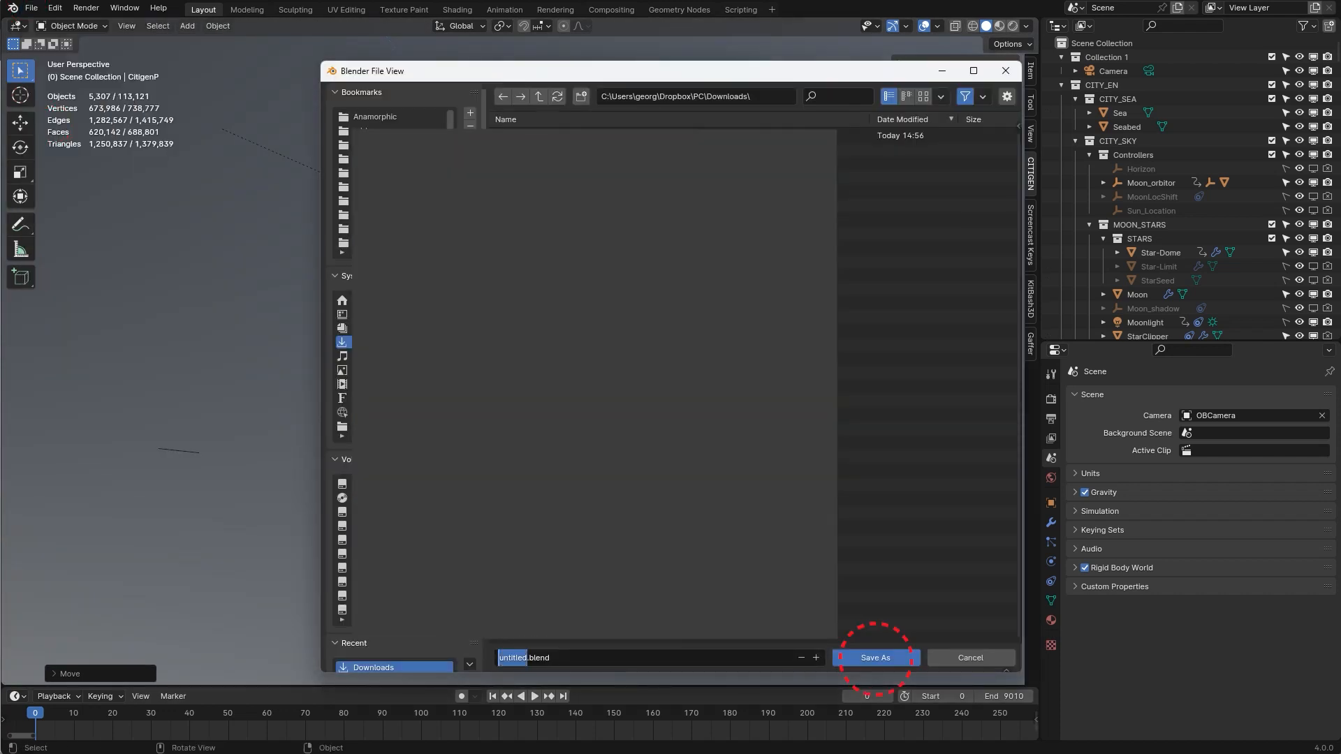
type("CitigenCustom_01")
left_click(875, 658)
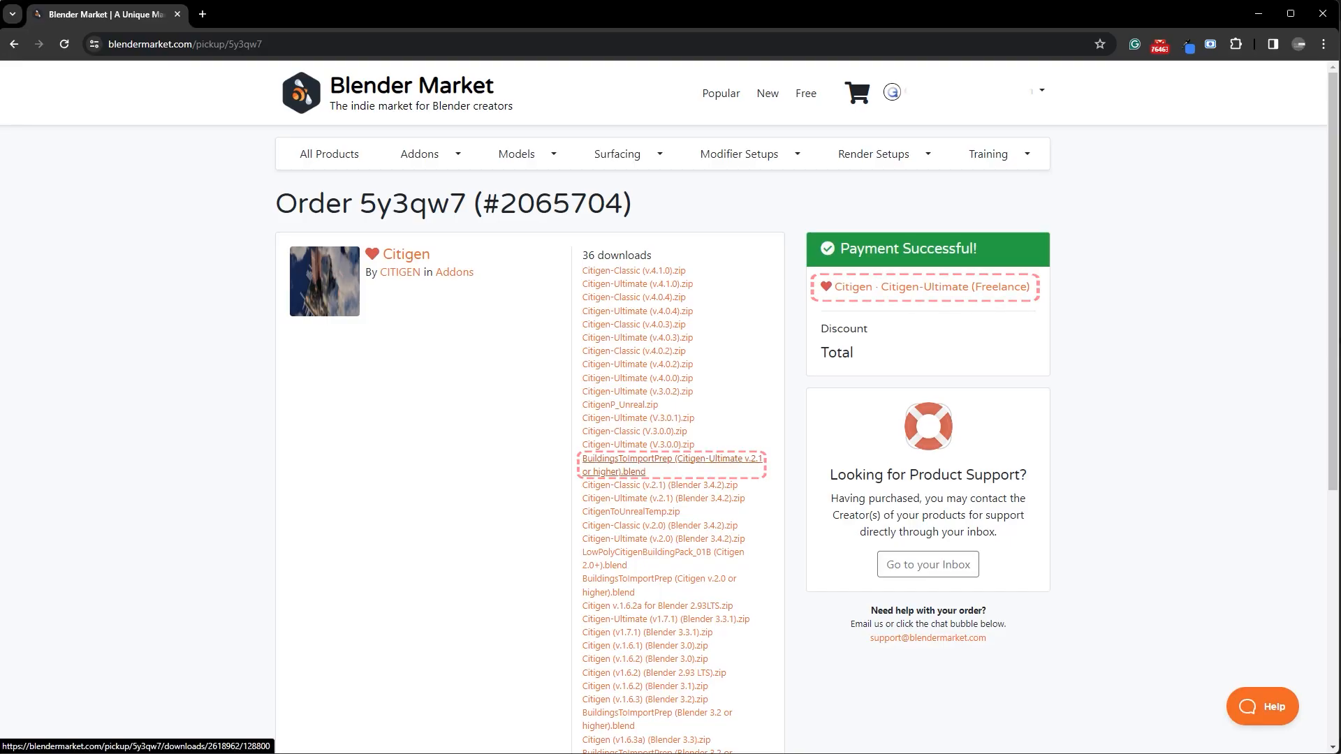
- In the browser, download BuildingsToImportPrep (Citigen-Ultimate v.2.1 or higher).blend from Blender Market and open it in Blender
left_click(632, 463)
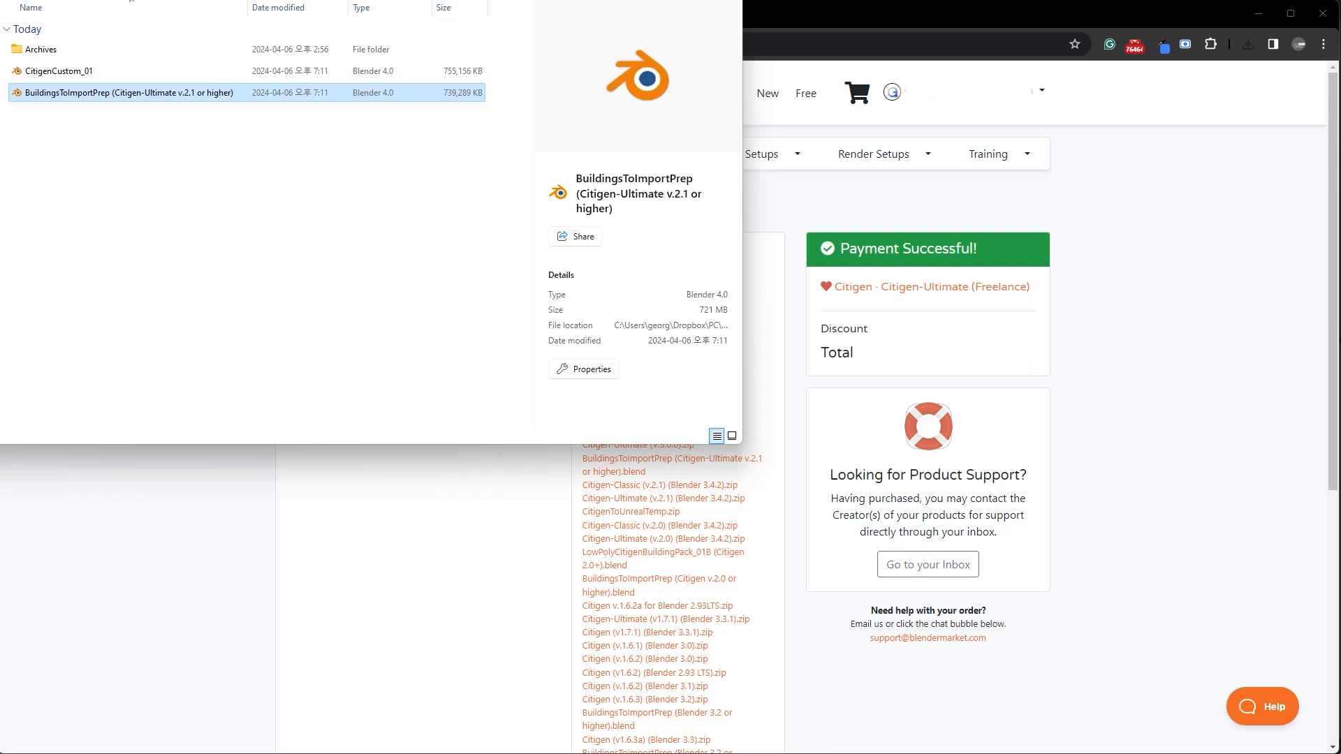
right_click(116, 93)
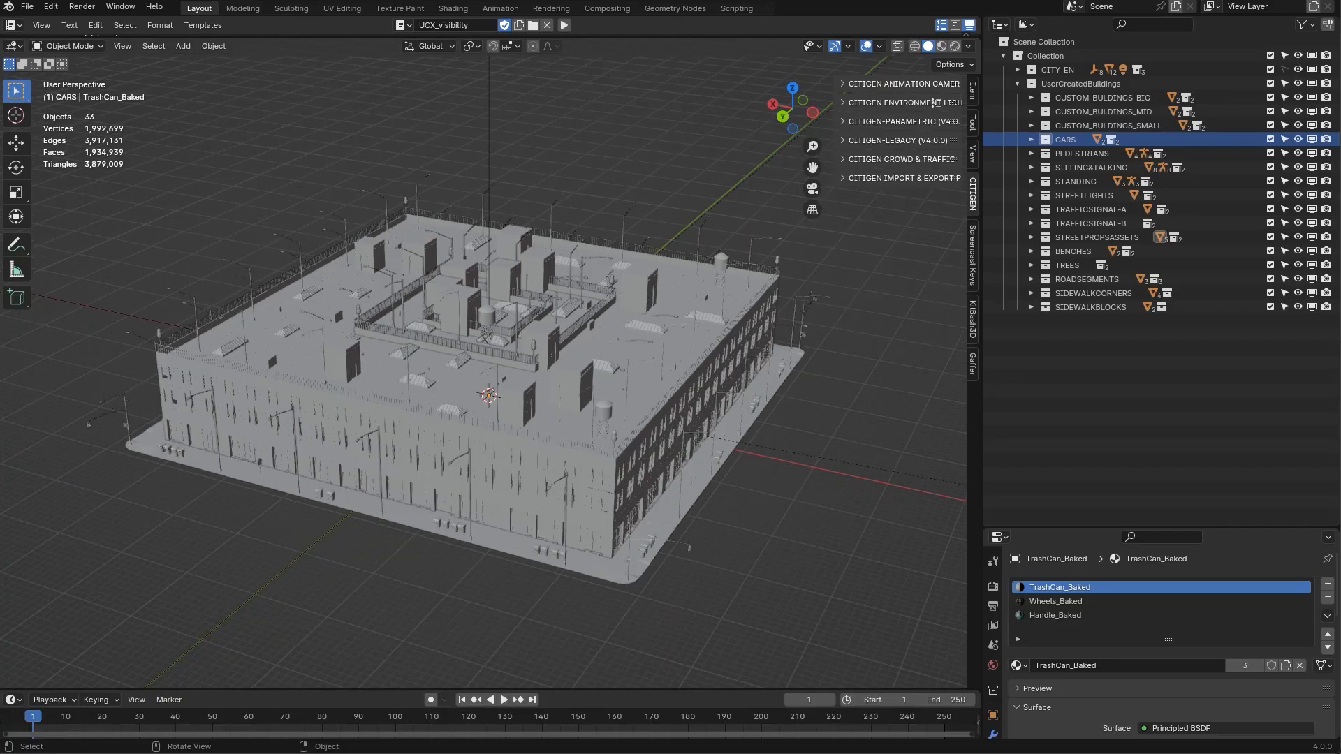
scroll(489, 349, "down", 2)
- Exclude every collection under UserCreatedBuildings except CUSTOM_BULDINGS_BIG from the view layer
left_click(1104, 112)
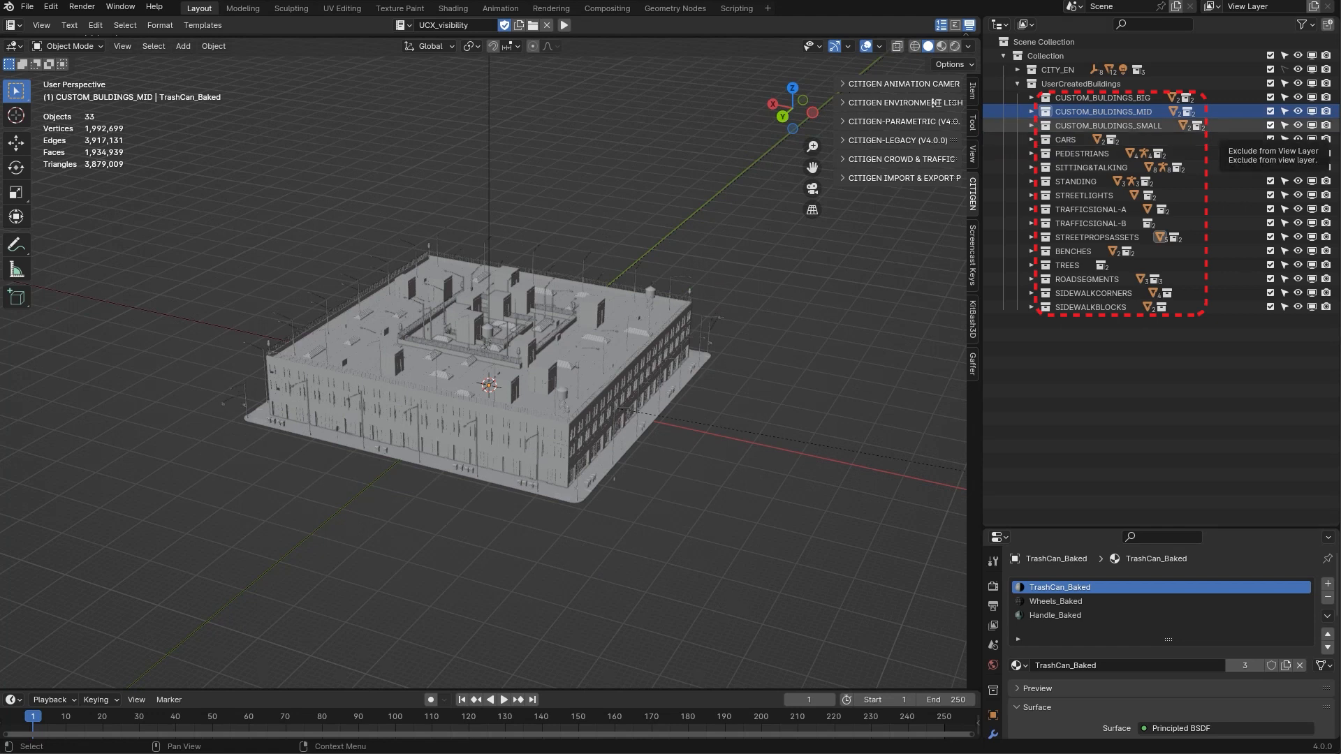
left_click(1102, 98)
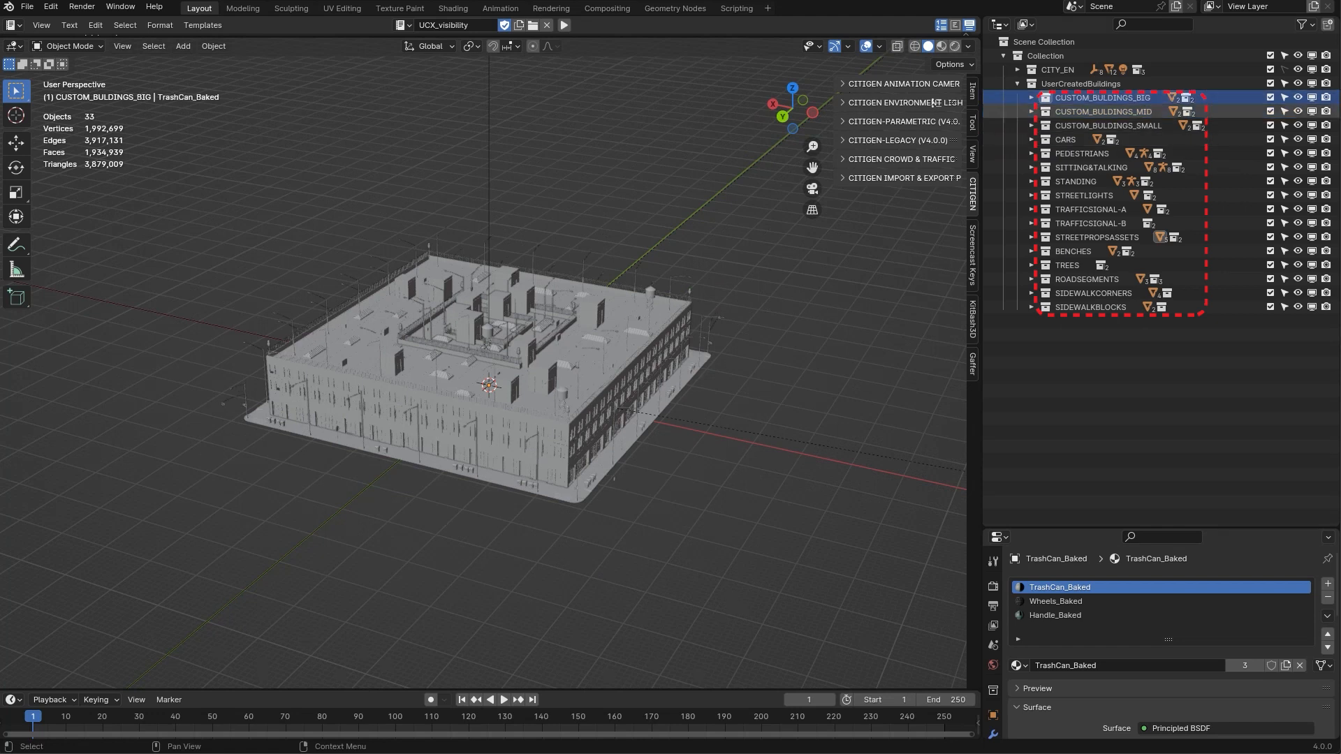
left_click(1104, 113)
left_click(1106, 126)
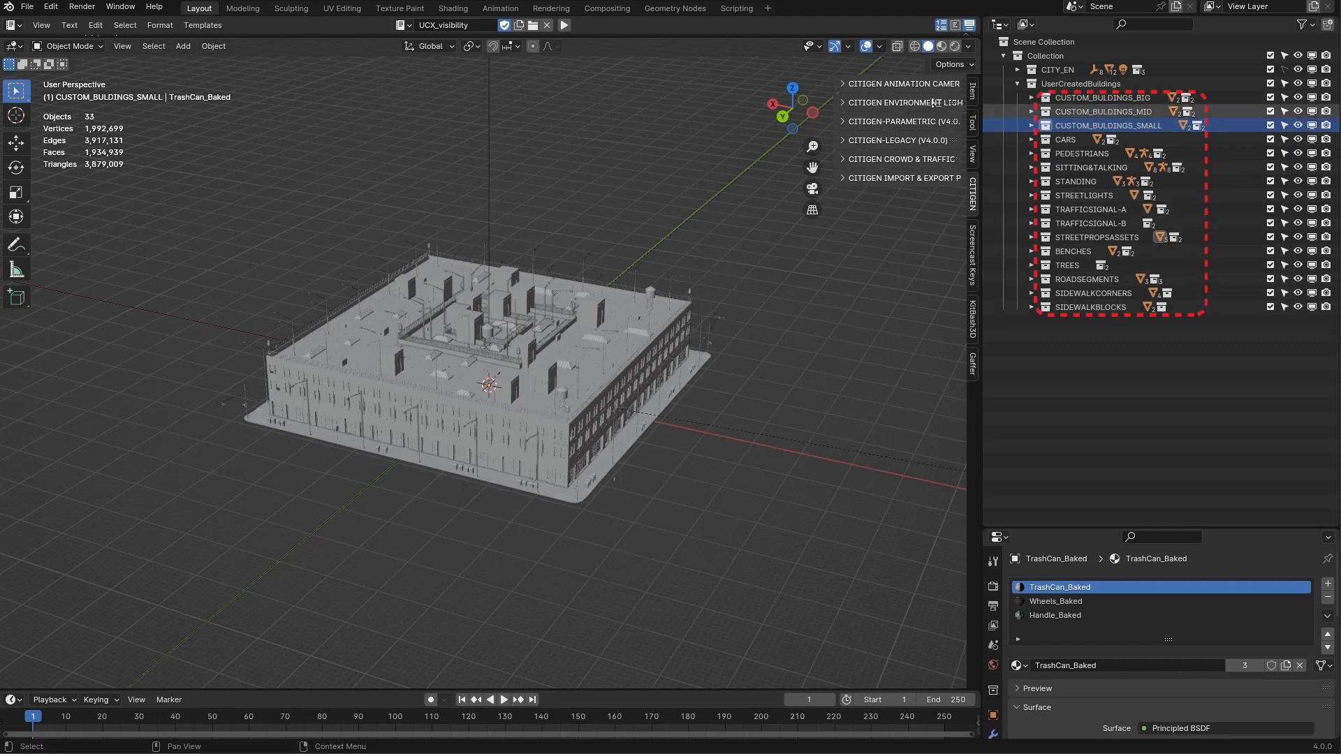
left_click_drag(1271, 111, 1270, 307)
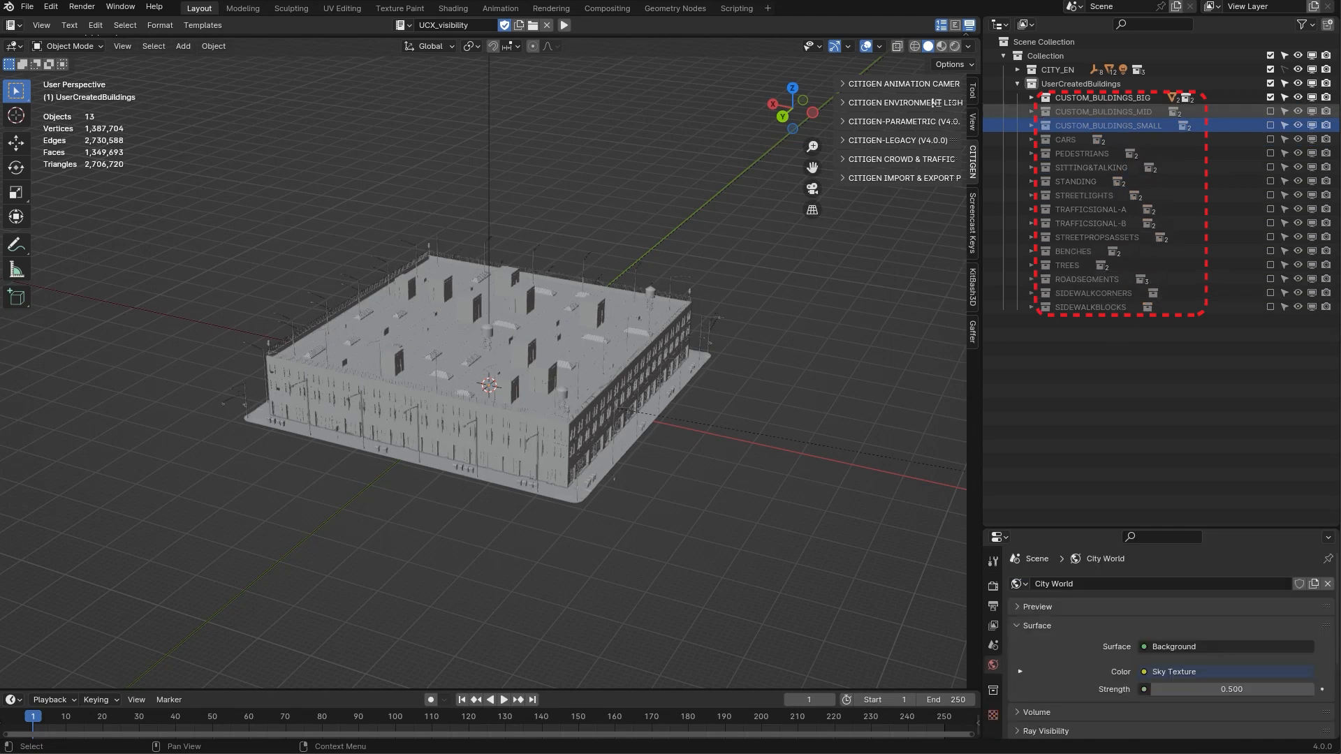
- Expand CUSTOM_BULDINGS_BIG and delete the hierarchies of all excluded collections from CUSTOM_BULDINGS_MID through SIDEWALKBLOCKS
left_click(1031, 98)
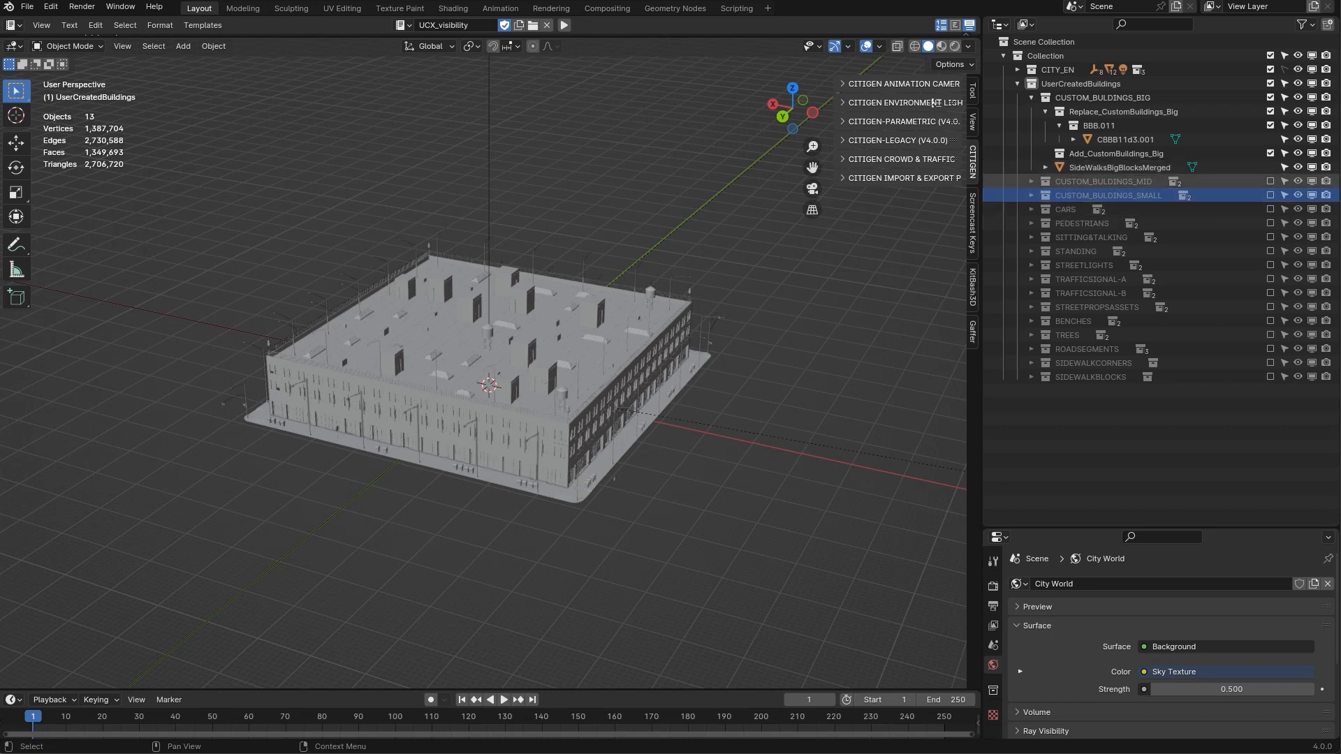
left_click(1104, 182)
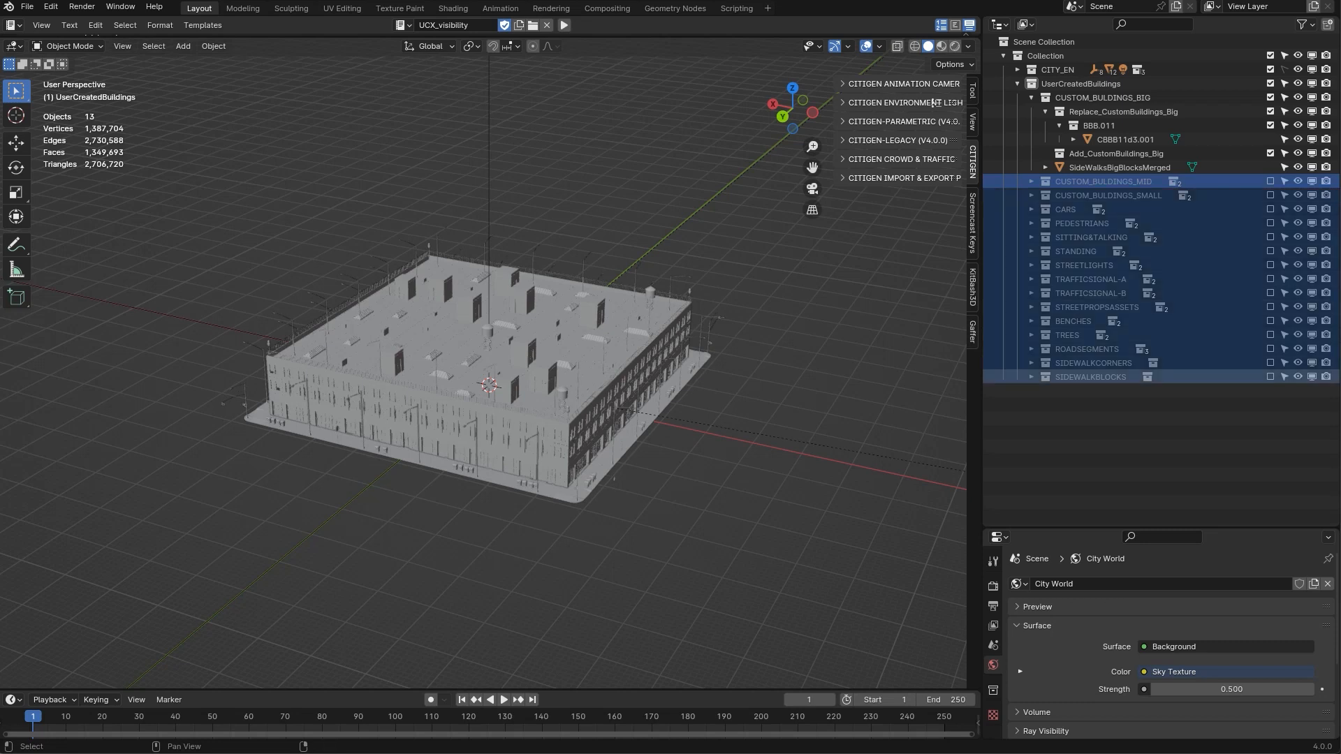
right_click(1013, 335)
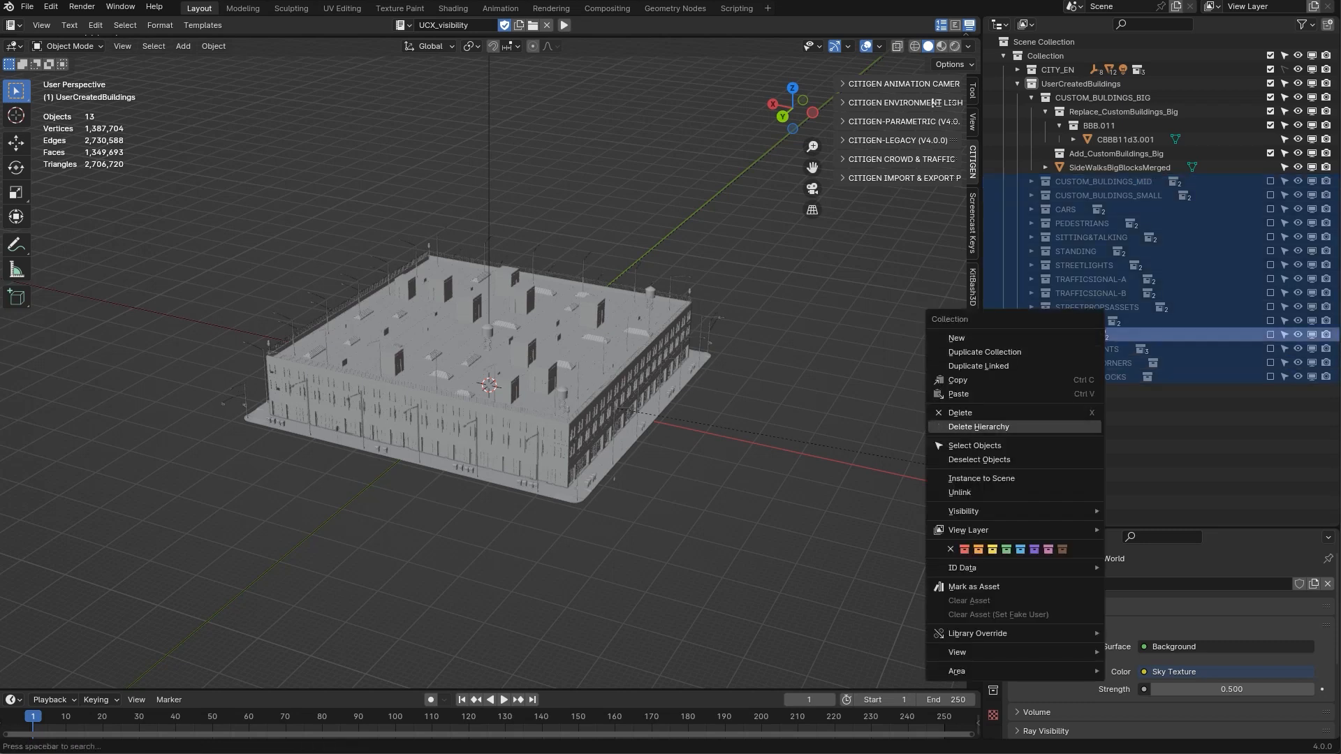
left_click(978, 427)
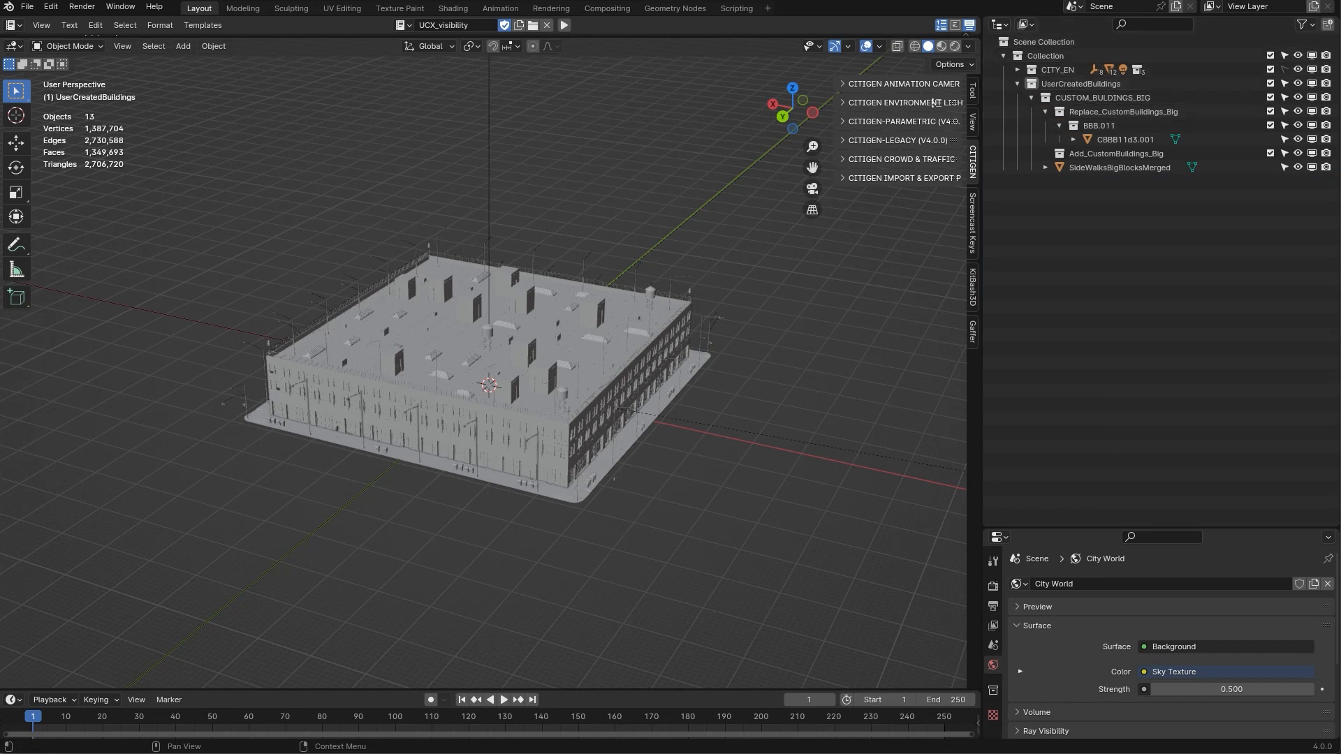
- Create a new collection inside Add_CustomBuildings_Big and name it KITB_01
left_click(1116, 154)
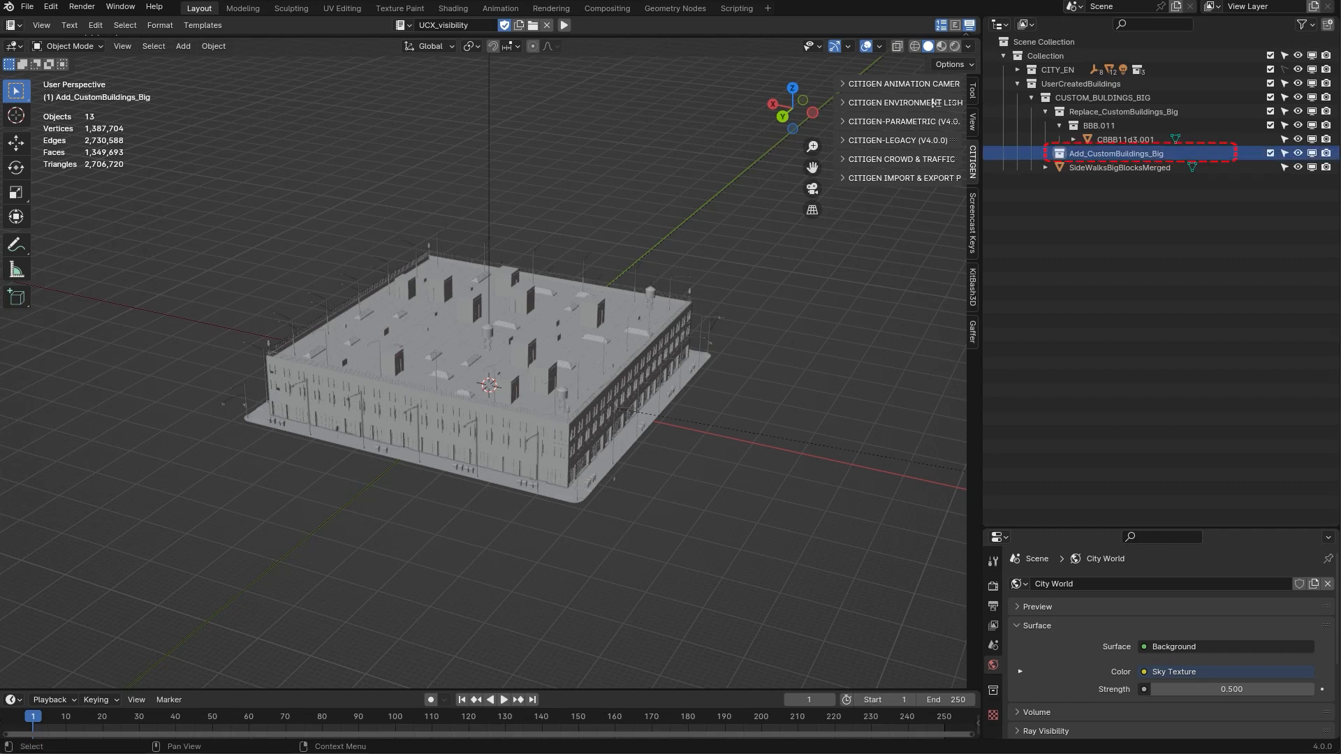
key("c")
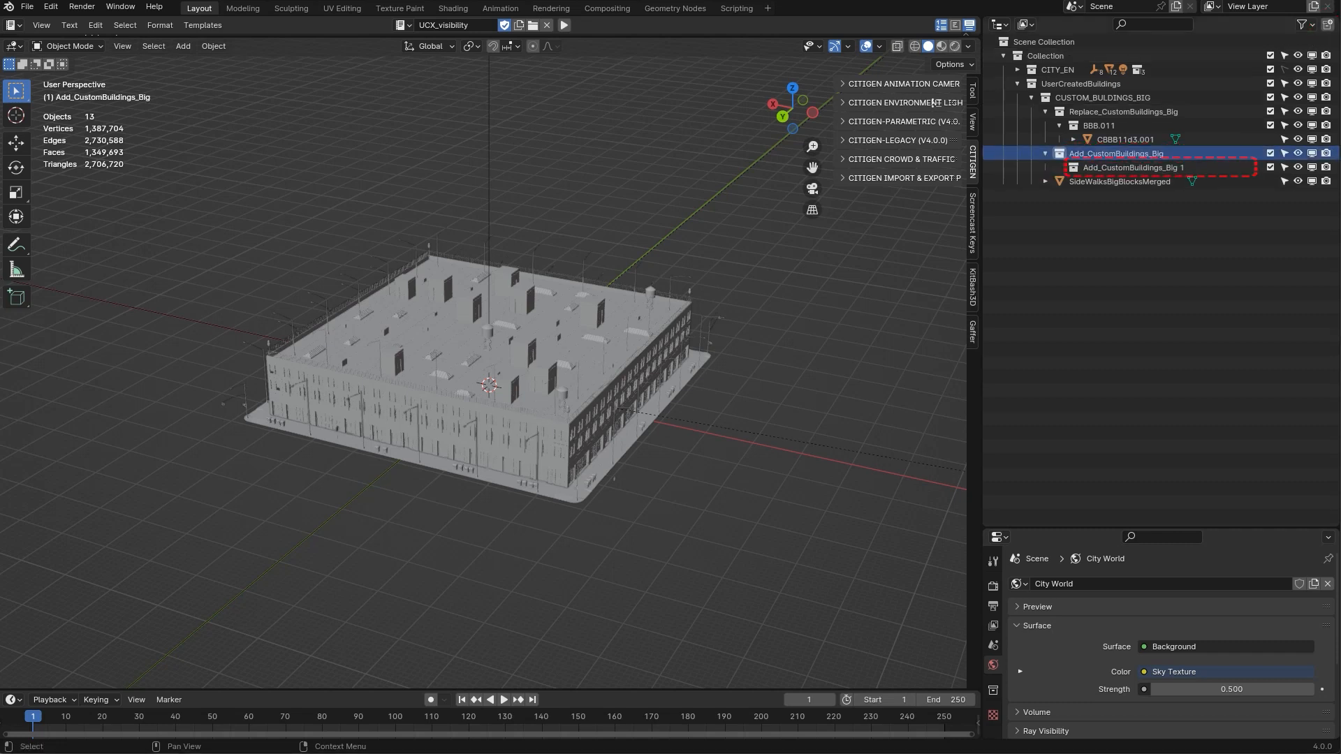
left_click(1131, 167)
double_click(1131, 168)
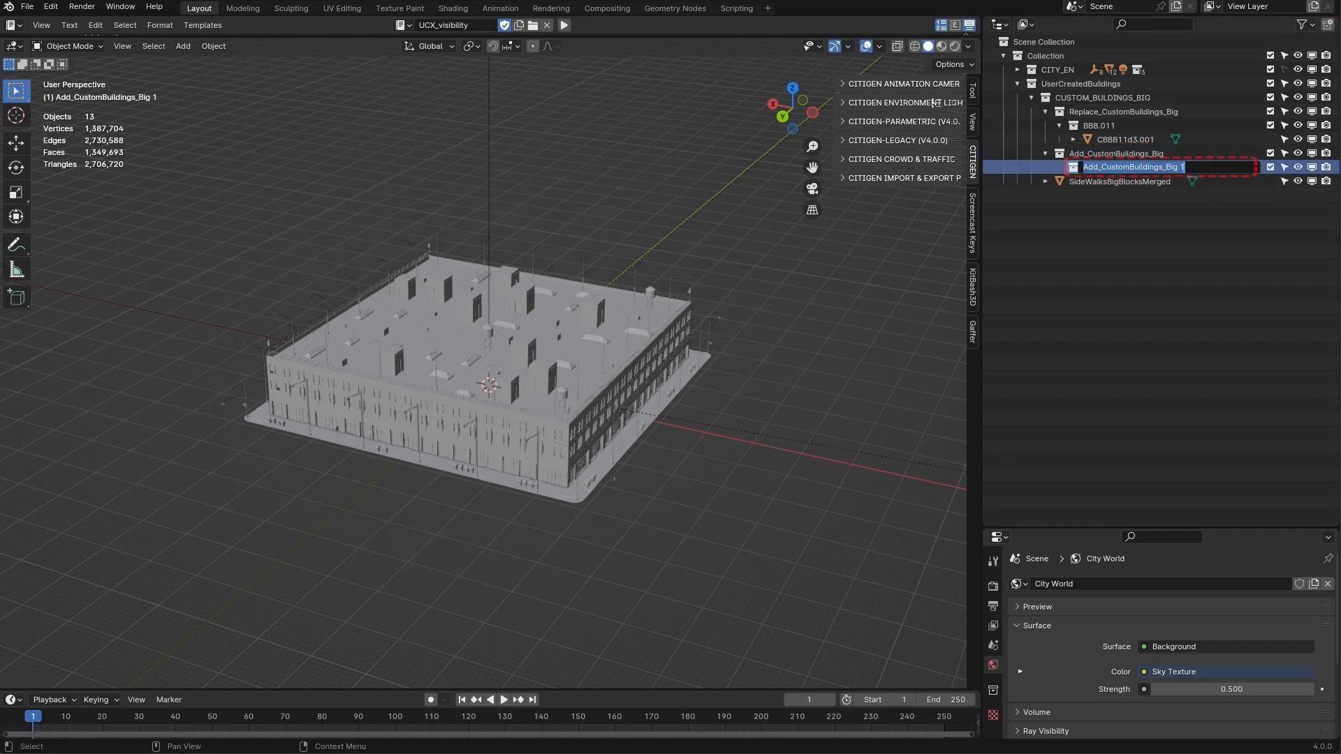
type("KIT")
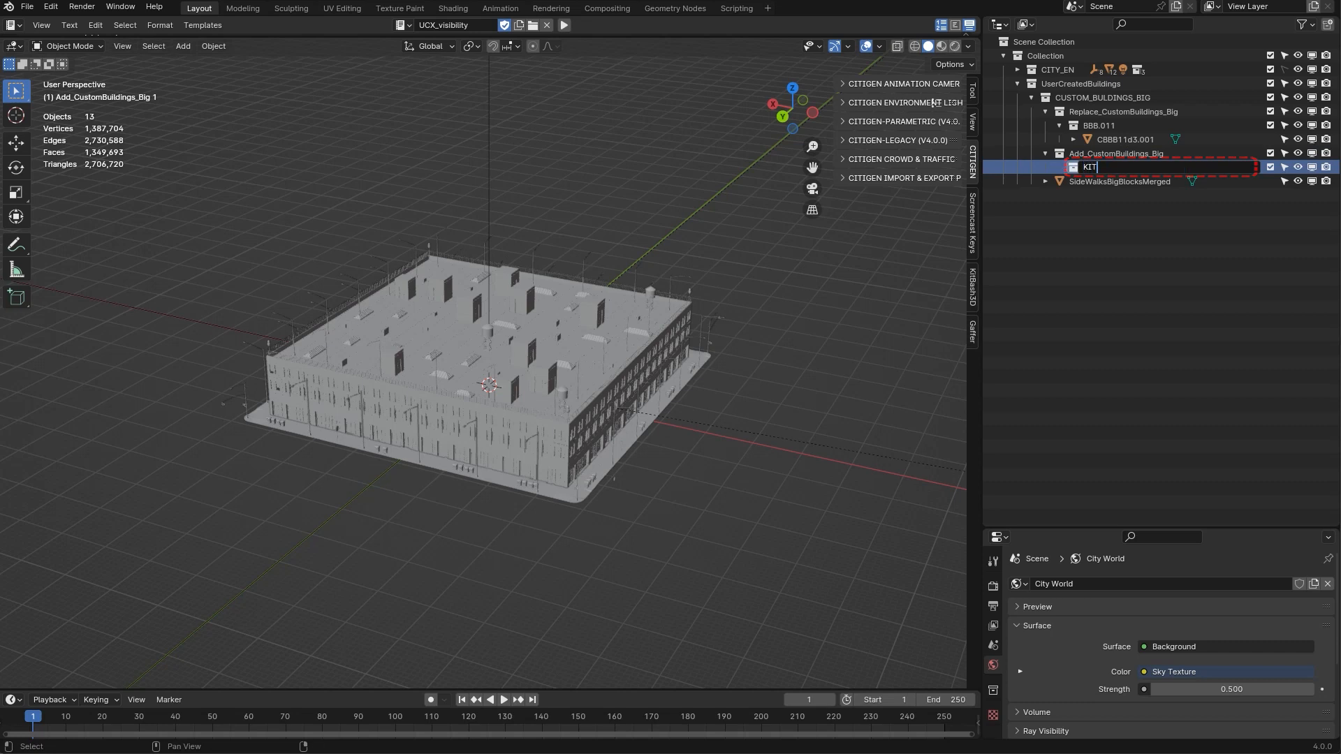
type("B_01")
key("Return")
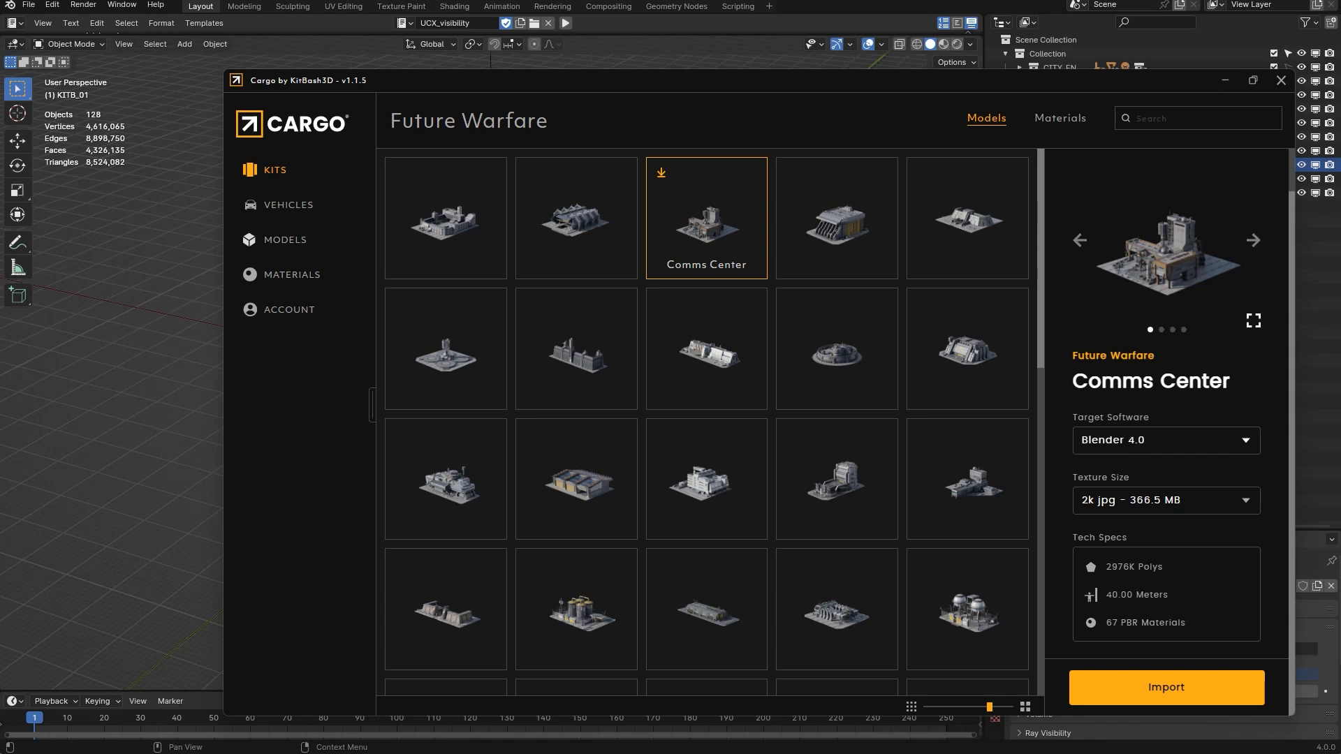
- Return from Cargo to Blender and move the CBBB11d3.001 building along X to about 90 m, clear of the Comms Center
key("alt+Tab")
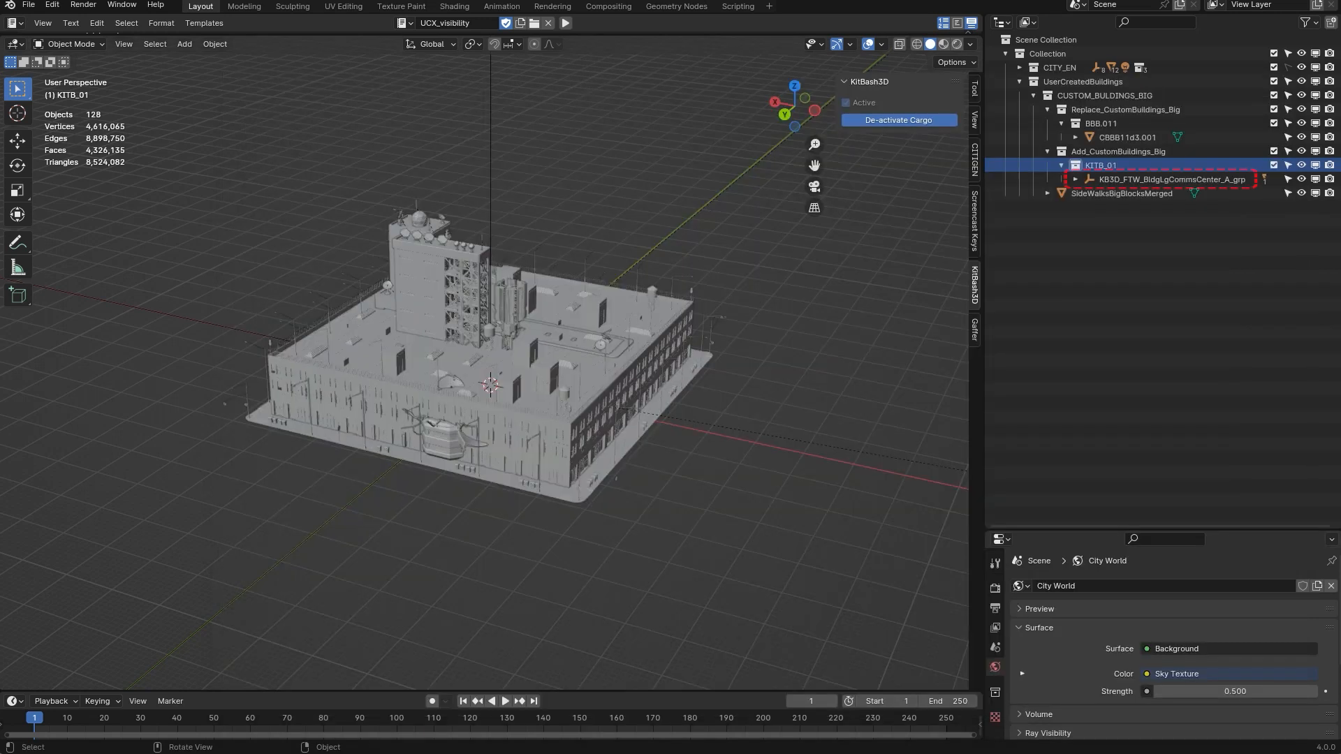
left_click(1127, 137)
key("g")
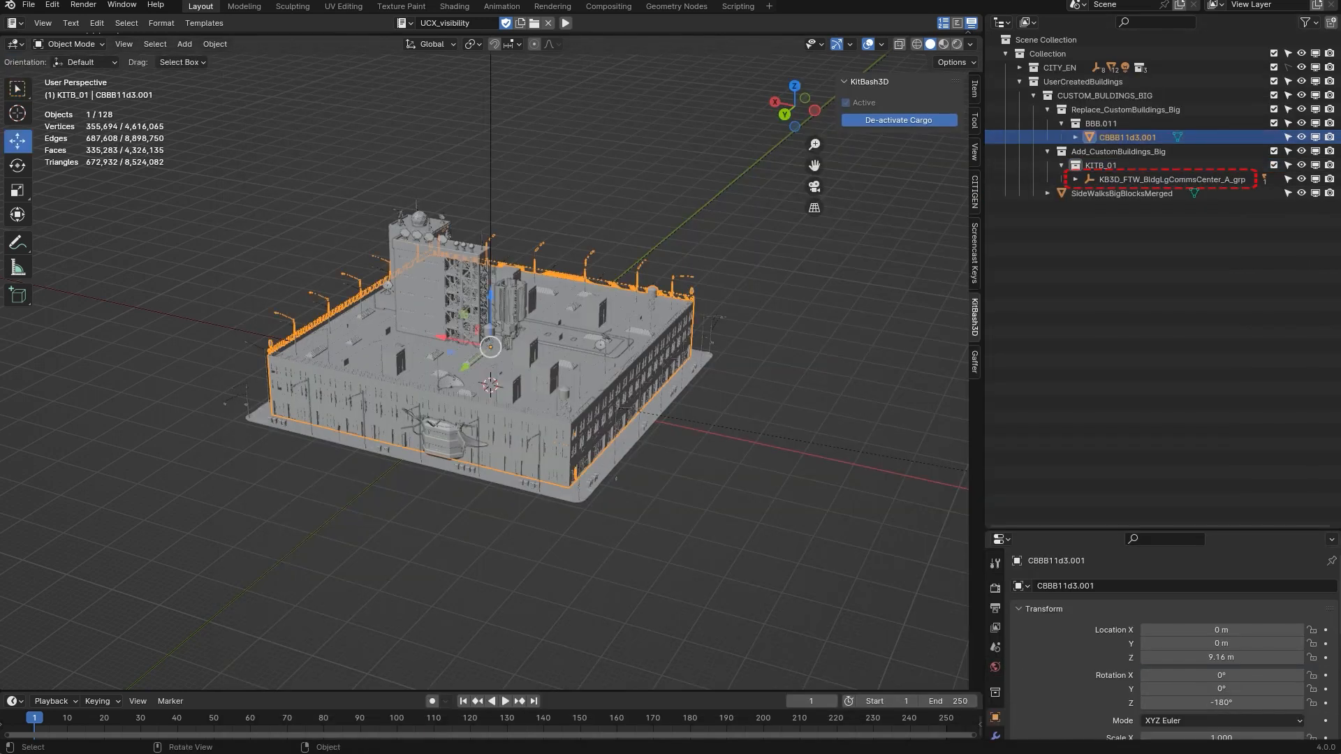
key("x")
left_click_drag(118, 271, 125, 273)
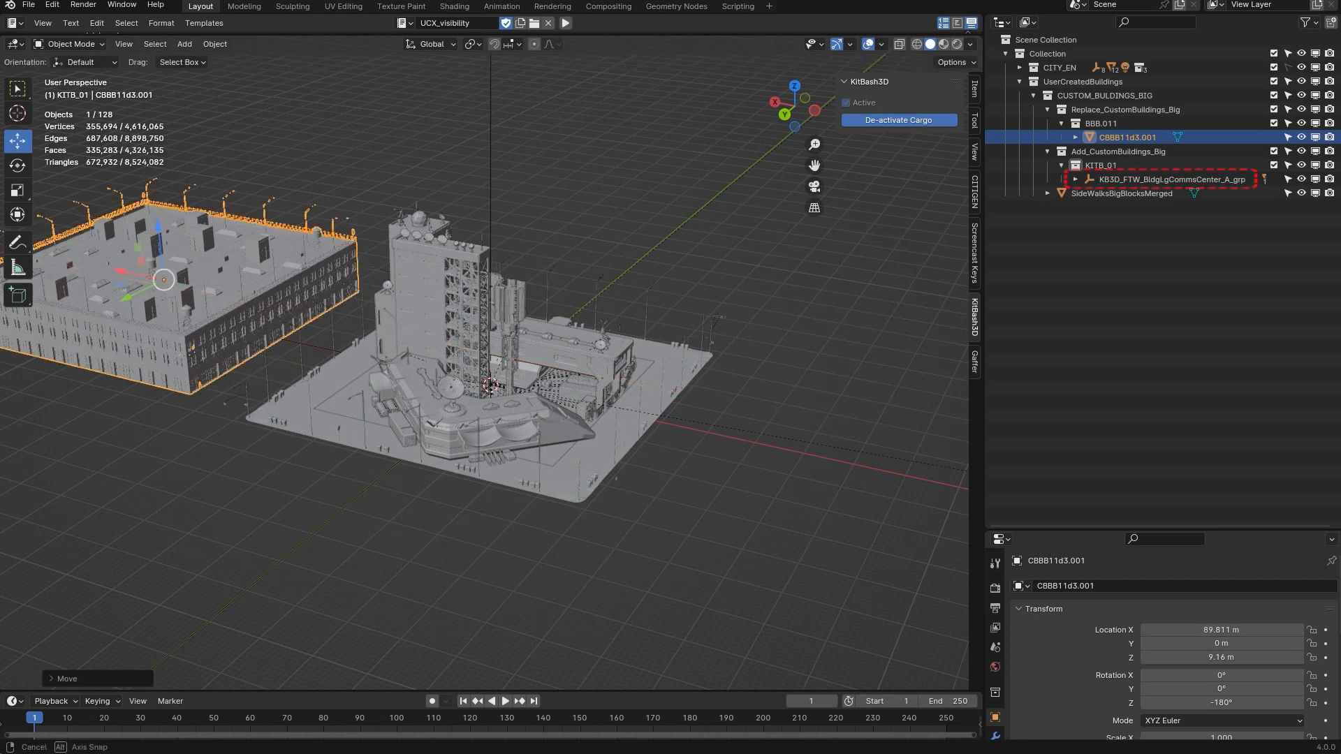
- Examine how the Comms Center fits on the block, selecting SideWalksBigBlocksMerged to compare its outline with the building's footprint
middle_click_drag(391, 335, 419, 304)
scroll(482, 349, "up", 8)
scroll(482, 350, "down", 6)
middle_click_drag(572, 350, 384, 382)
scroll(377, 386, "up", 6)
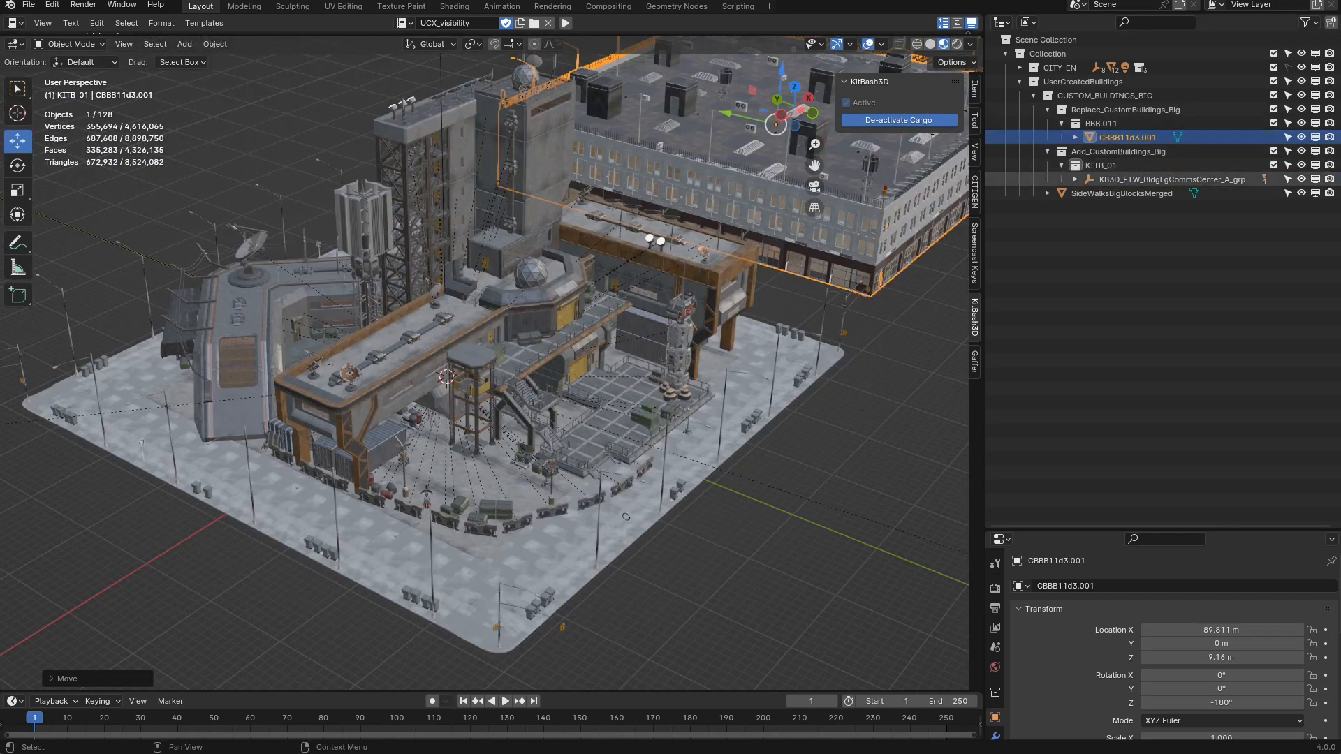
left_click(1121, 194)
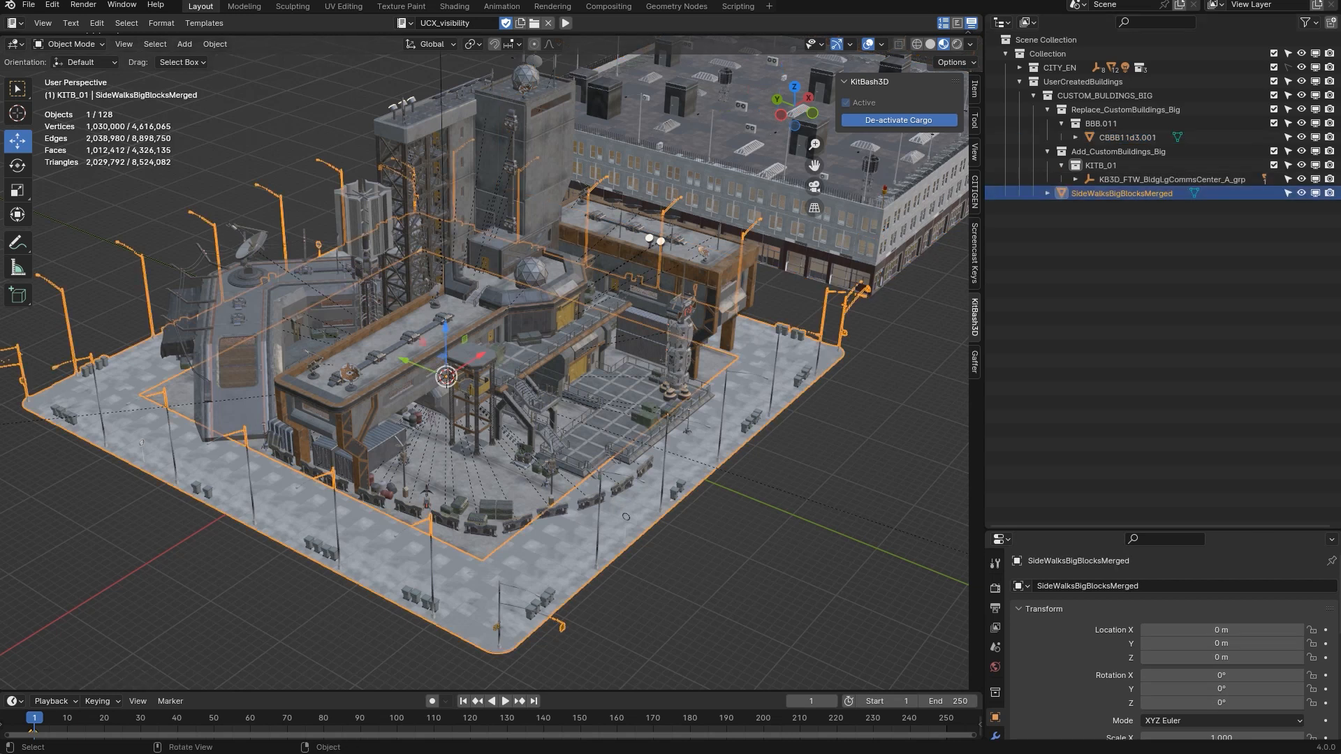
mouse_move(601, 371)
middle_mouse_down()
mouse_move(583, 307)
mouse_move(604, 368)
middle_mouse_up()
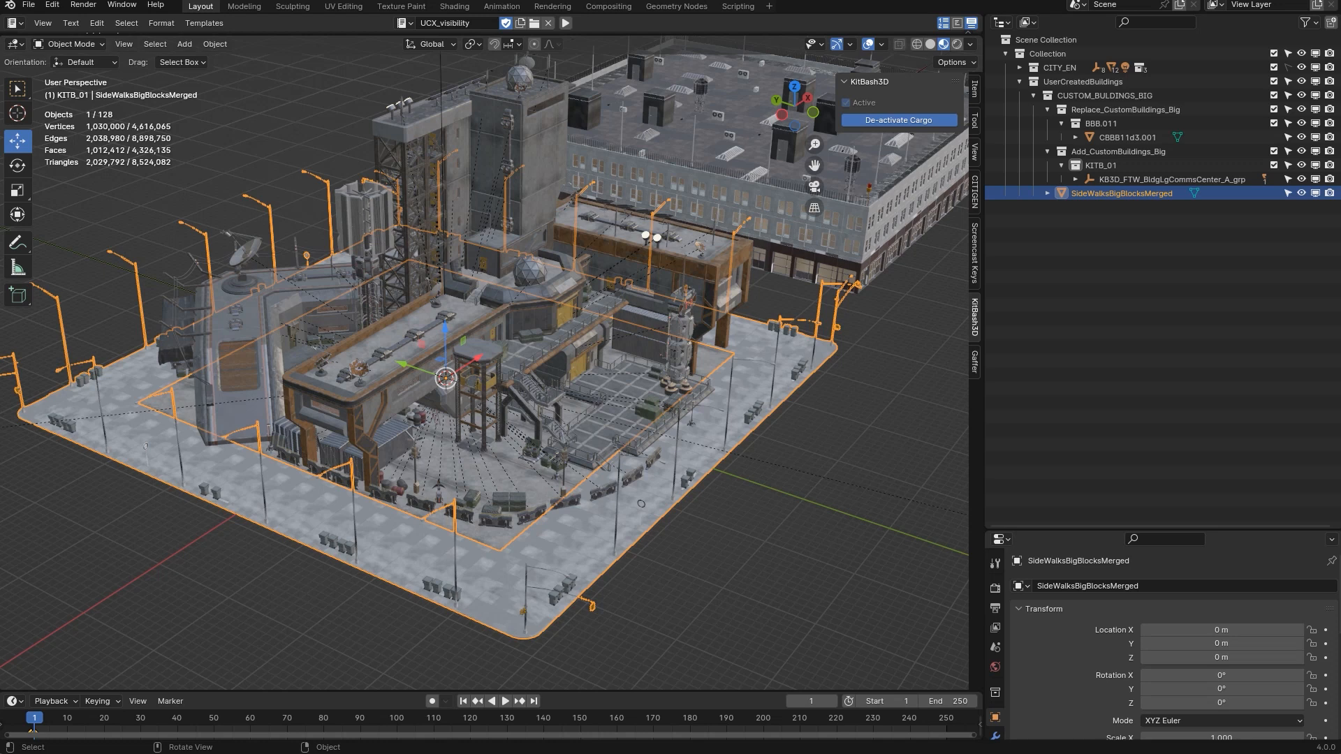
scroll(484, 364, "up", 2)
key("shift")
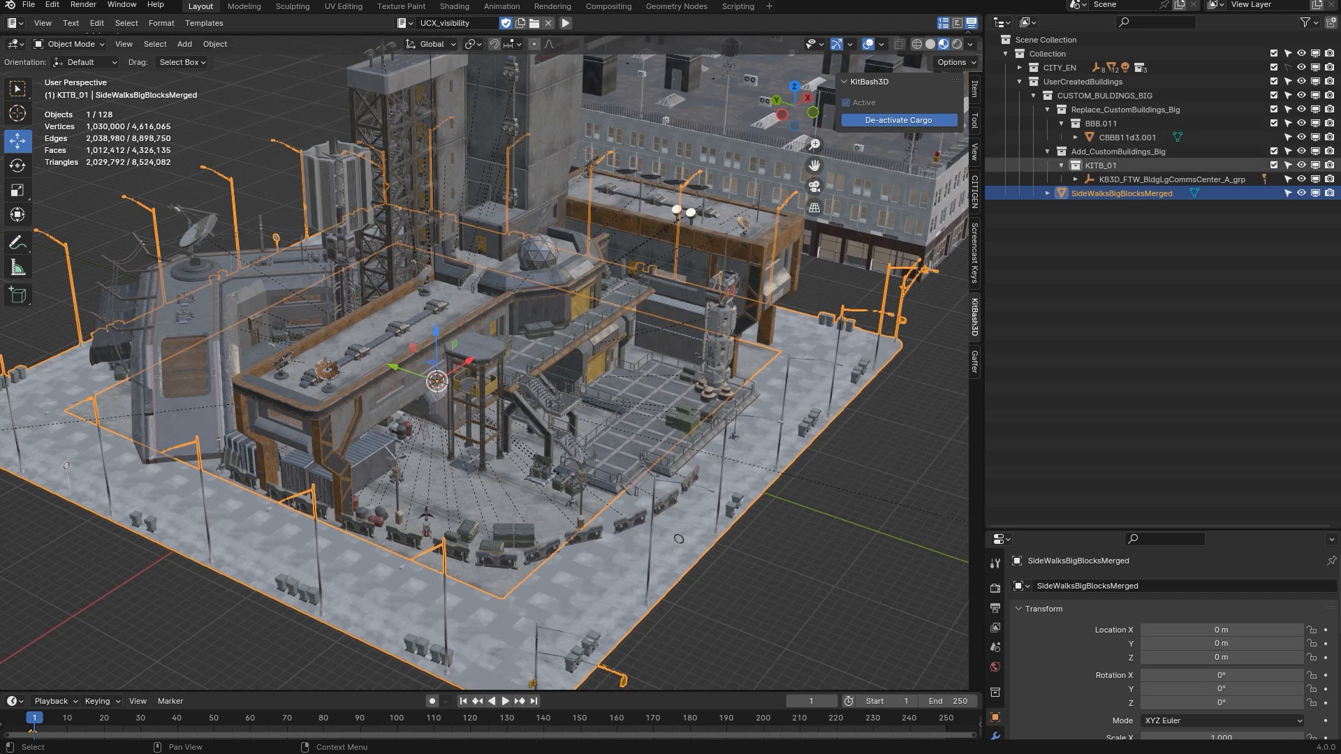
- Look through the Comms Center parts in the KITB_01 collection and view the building beside the original block
left_click(1102, 165)
left_click(1076, 180)
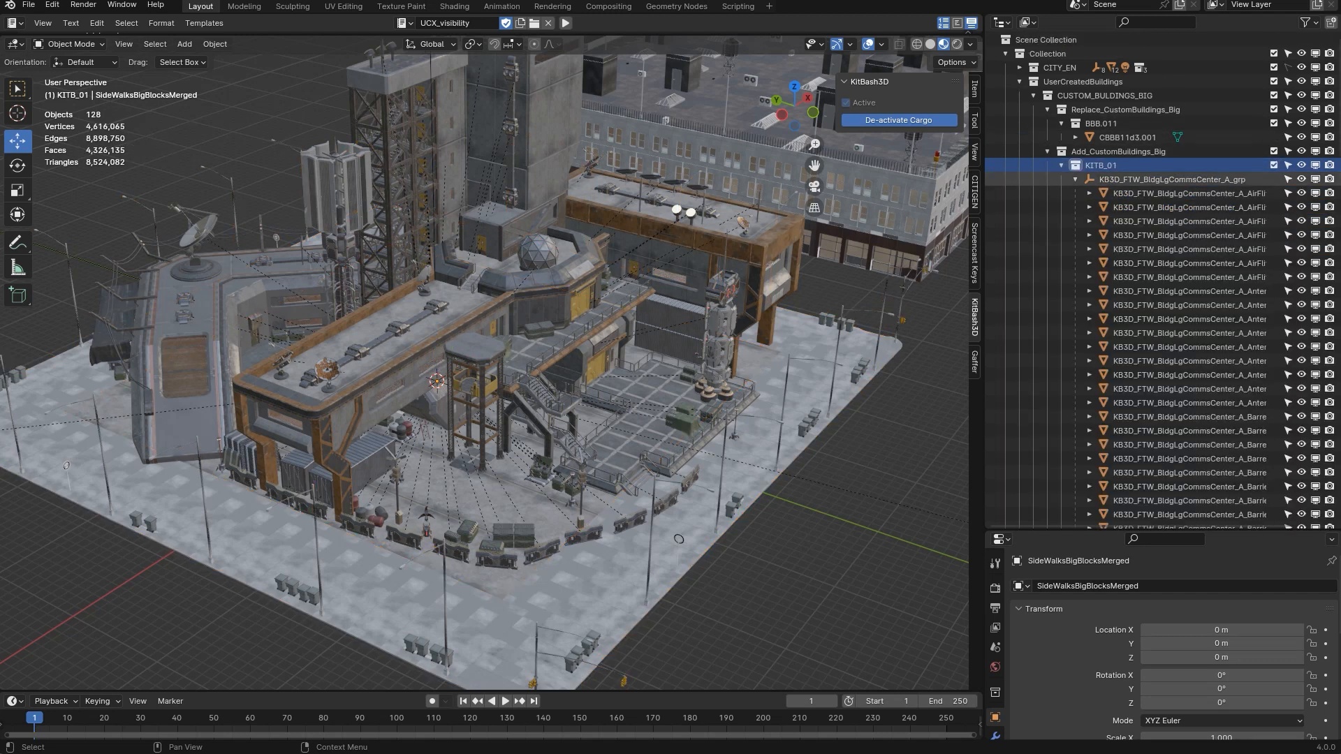
left_click(1061, 165)
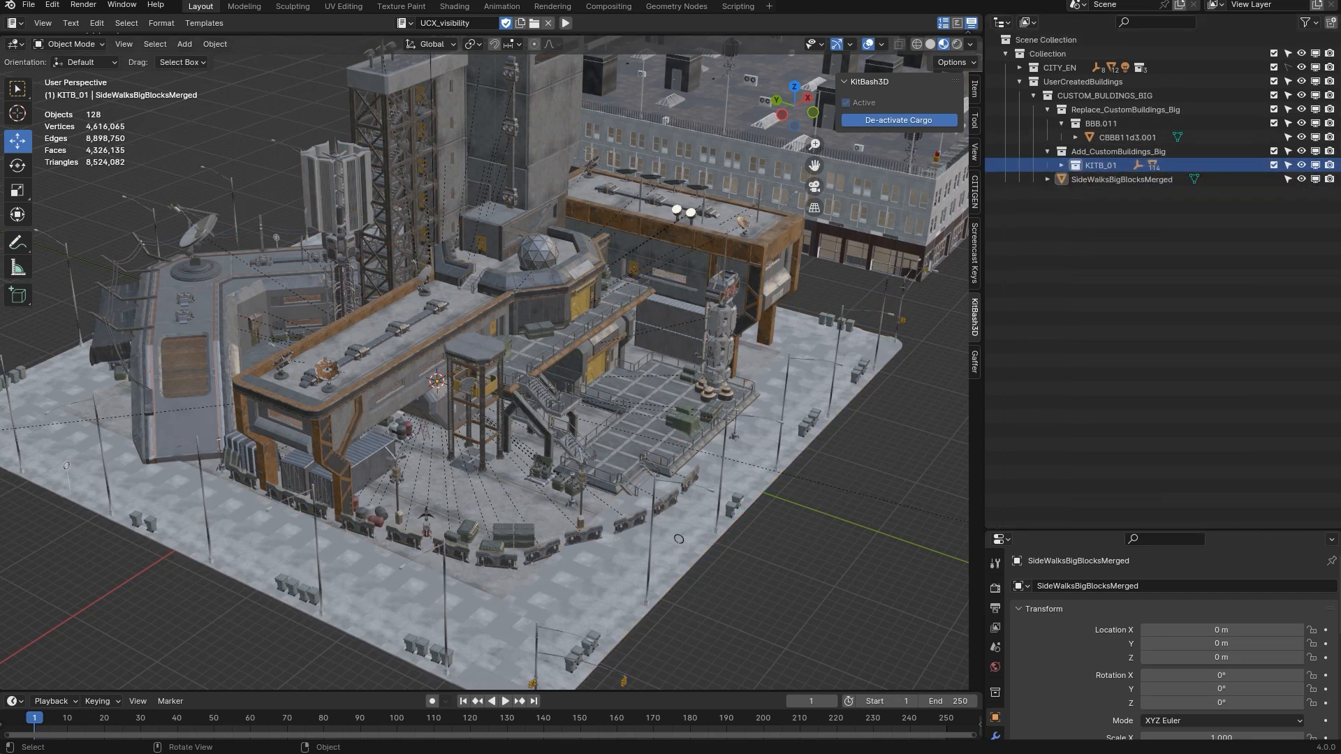
scroll(486, 363, "down", 1)
middle_click_drag(640, 504, 726, 569)
scroll(697, 602, "down", 2)
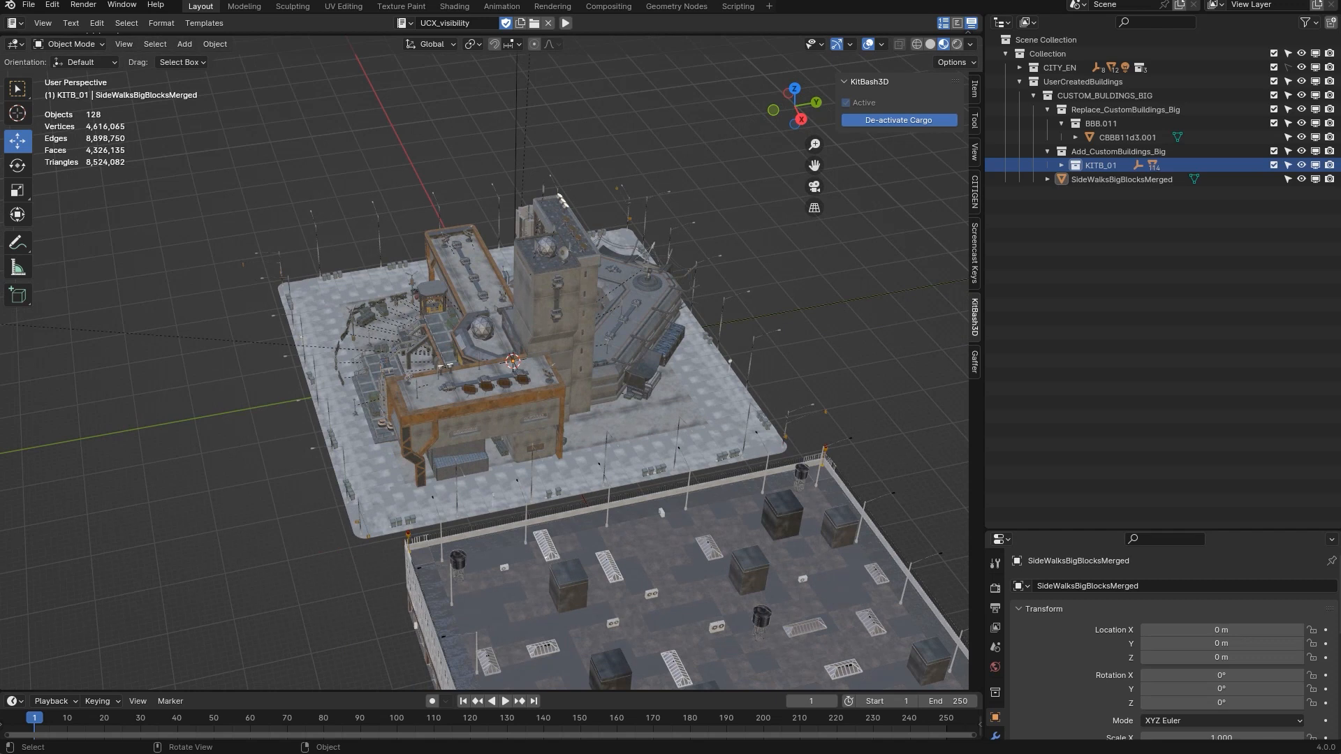
- Delete the Replace_CustomBuildings_Big collection with its whole hierarchy, including BBB.011 and the CBBB11d3.001 building
left_click(1061, 165)
left_click(1131, 179)
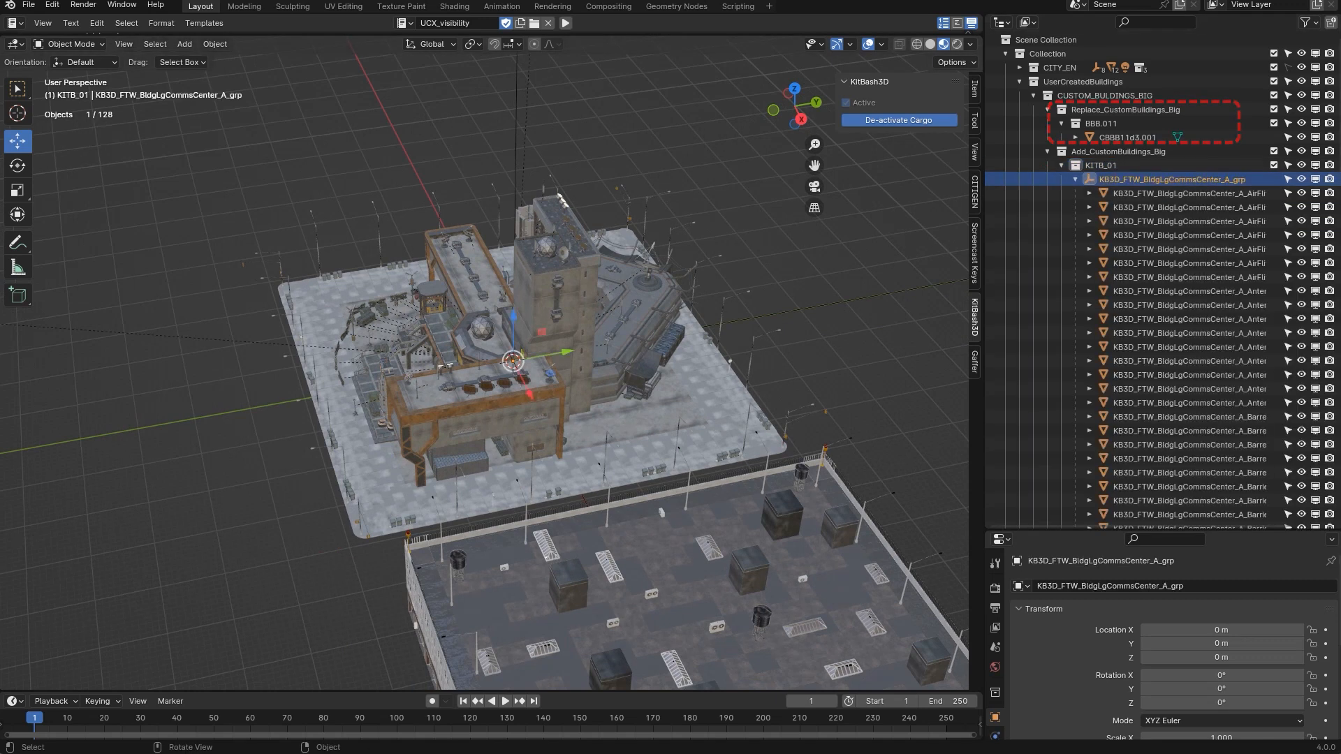
left_click(1118, 109)
left_click(1117, 137, "shift")
right_click(1102, 109)
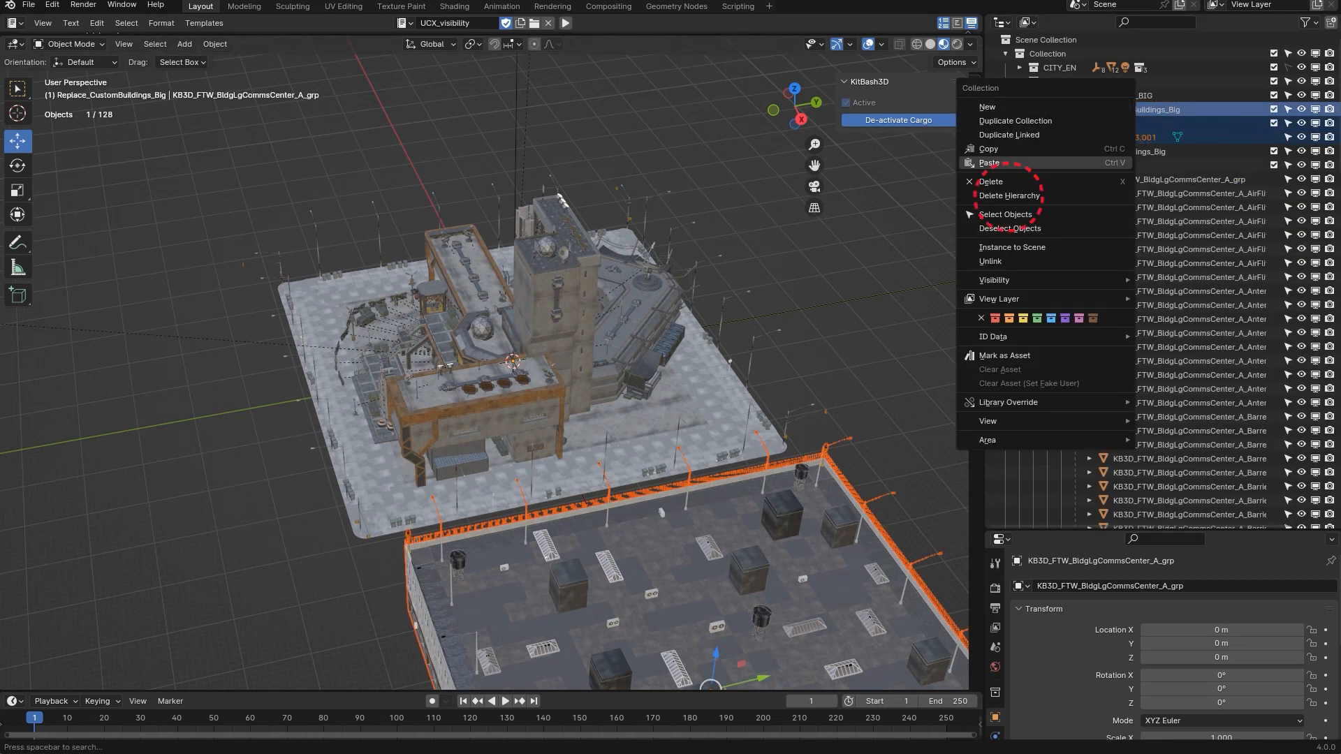
left_click(1100, 195)
- Add a cube mesh at the centre of the Comms Center and scale it uniformly to about 29.33
middle_click_drag(628, 391, 715, 364)
scroll(715, 365, "up", 2)
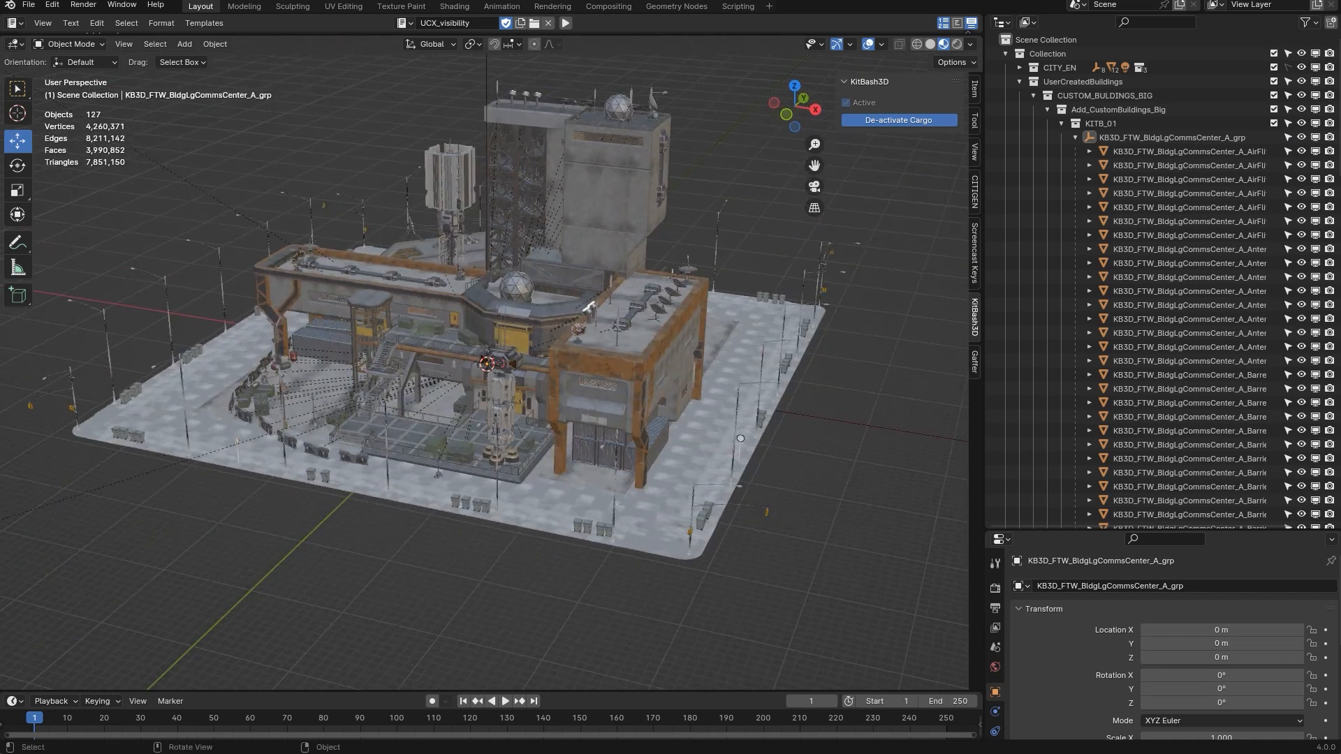
left_click(1145, 137)
key("shift+a")
mouse_move(590, 362)
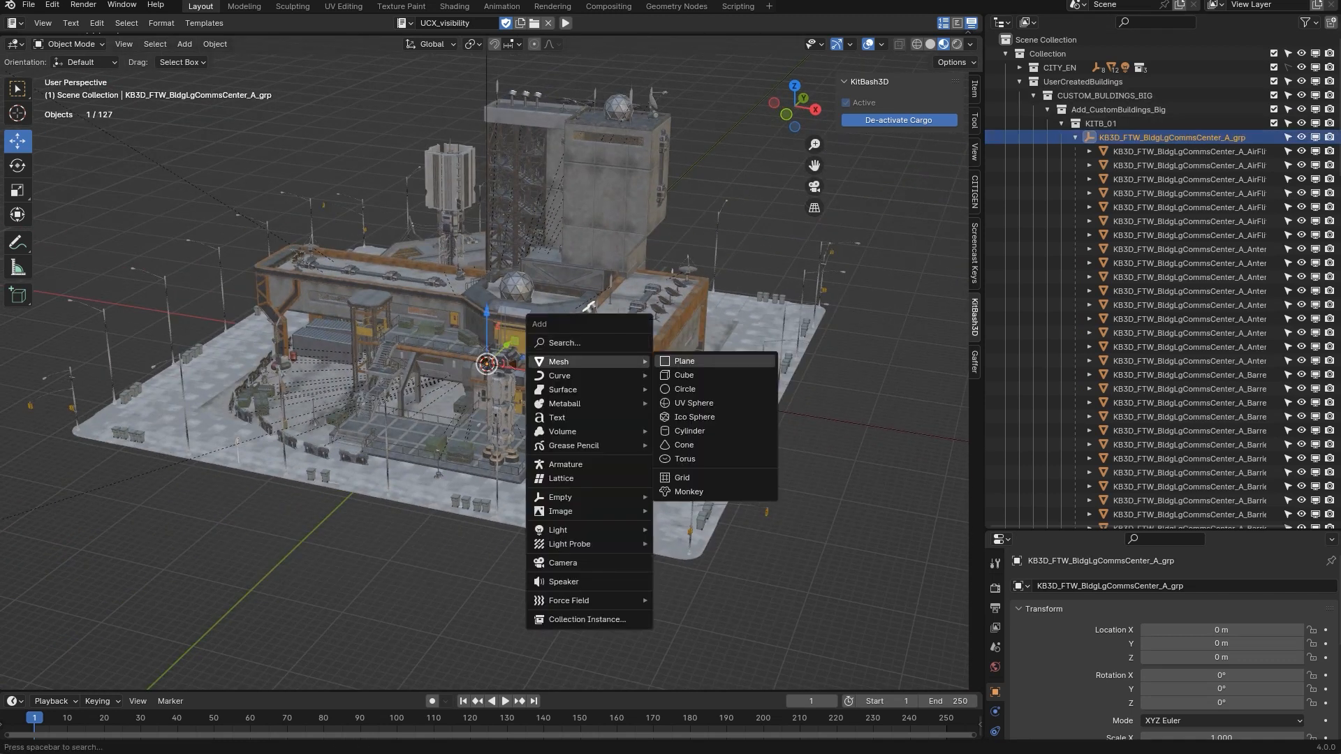
left_click(685, 375)
key("s")
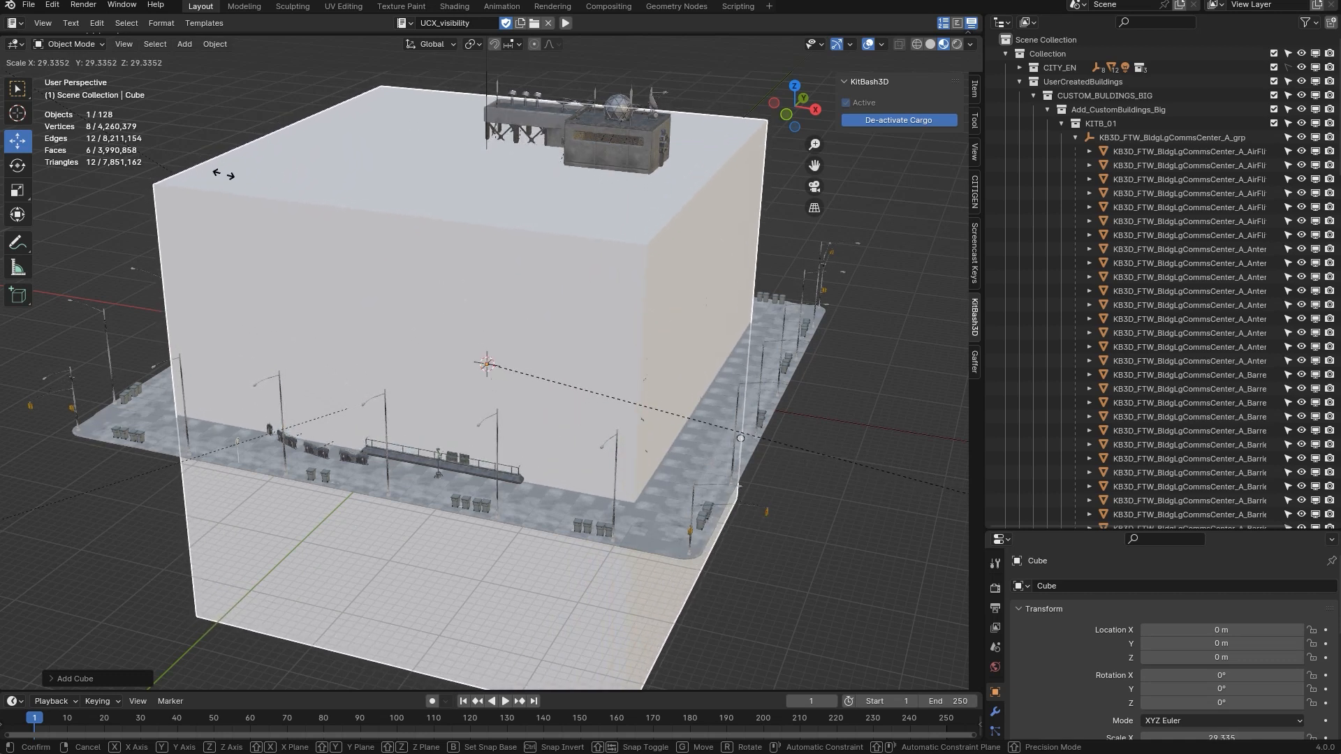
left_click(225, 172)
left_click_drag(1163, 530, 1162, 305)
scroll(1174, 531, "down", 2)
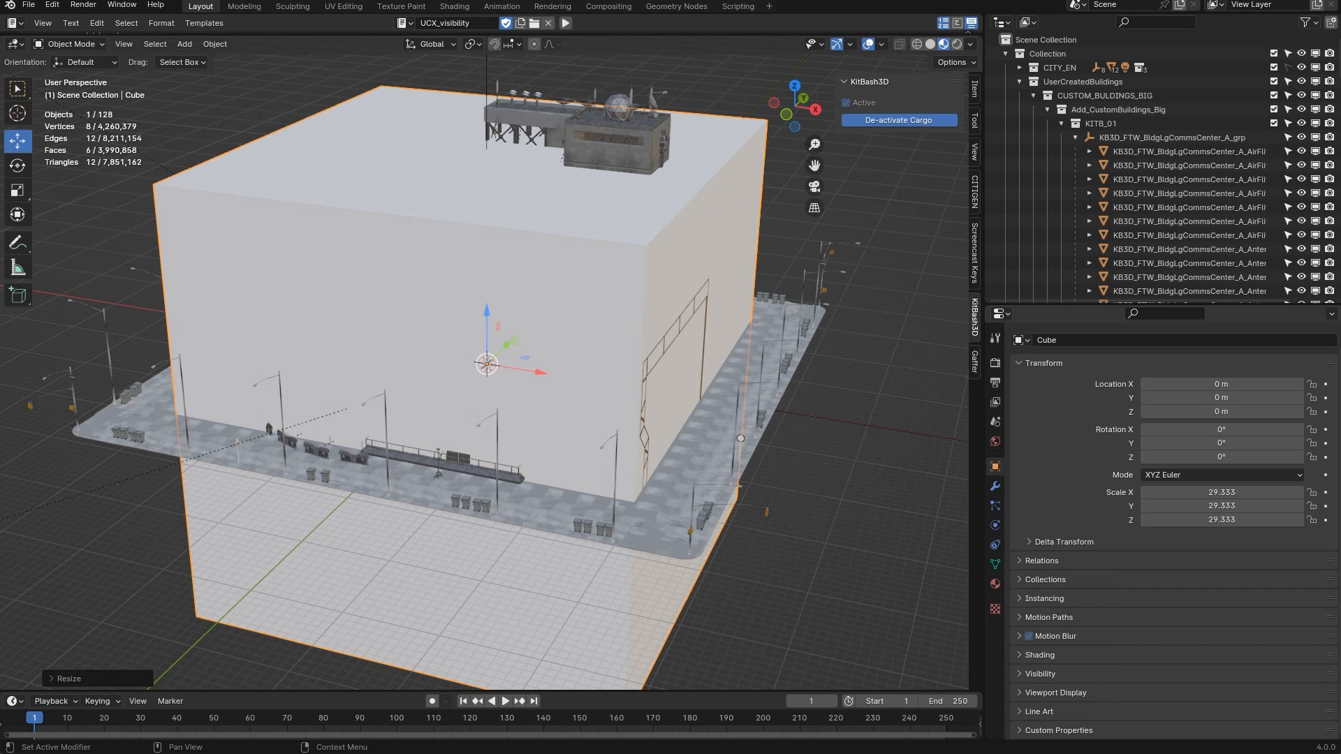
- In Edit Mode, raise the cube's entire mesh along Z until its base sits at sidewalk level
scroll(601, 391, "down", 2)
middle_click_drag(600, 391, 671, 371)
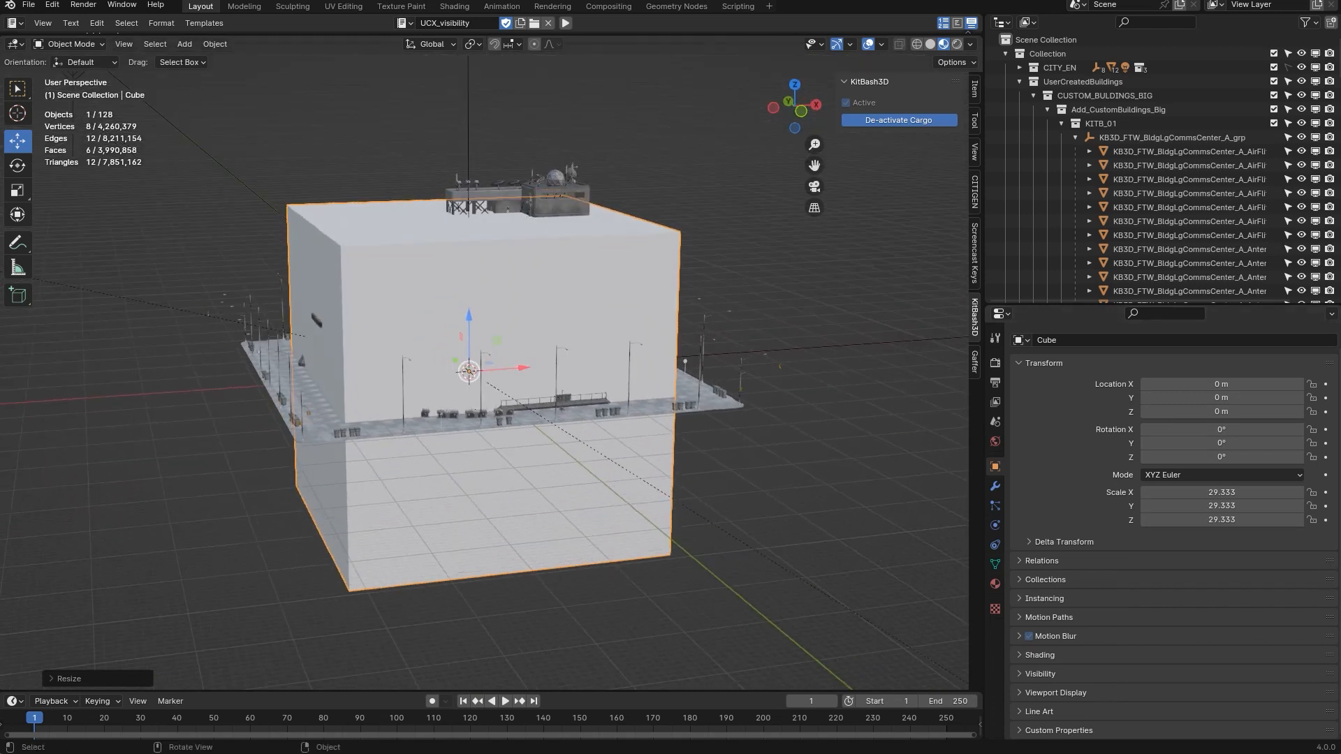
key("Tab")
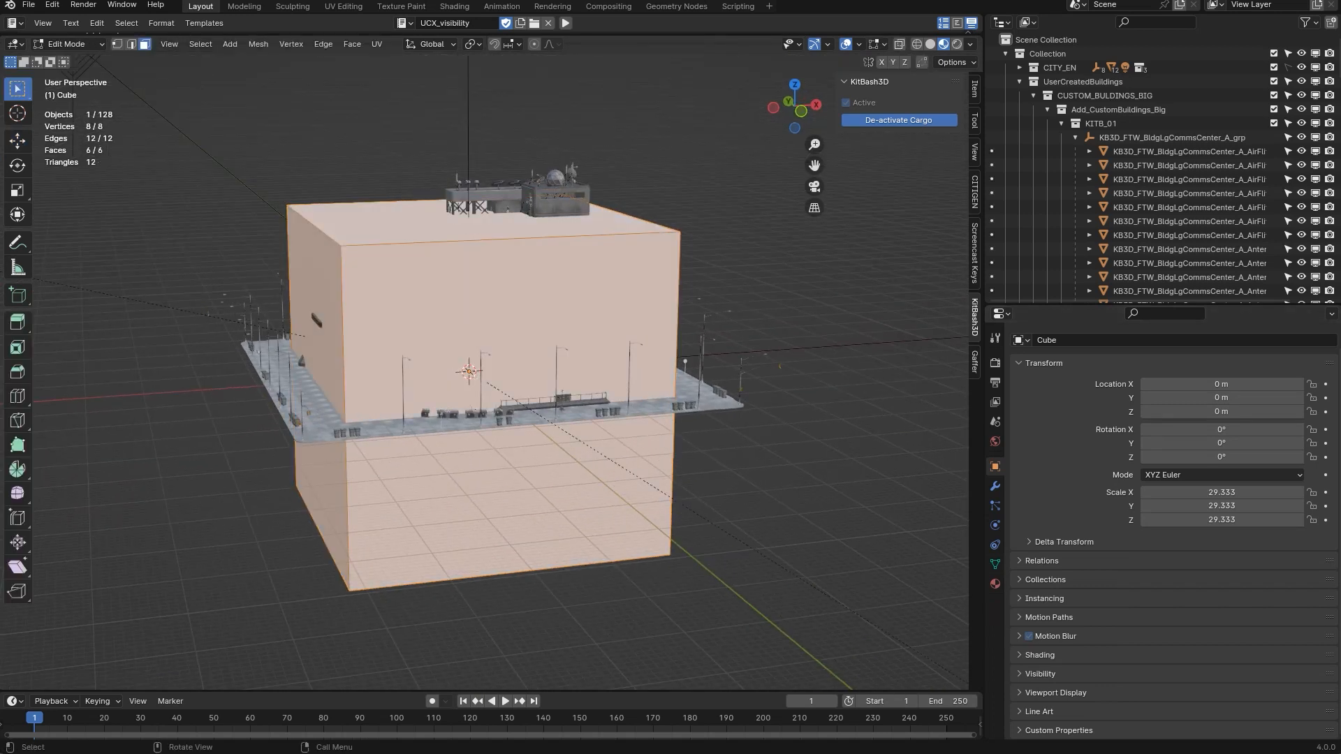
key("g")
key("z")
left_click(671, 280)
- Lower the cube's top face along Z to roughly the height of the Comms Center's tower roof
middle_click_drag(670, 280, 444, 336)
scroll(521, 314, "down", 2)
left_click(520, 202)
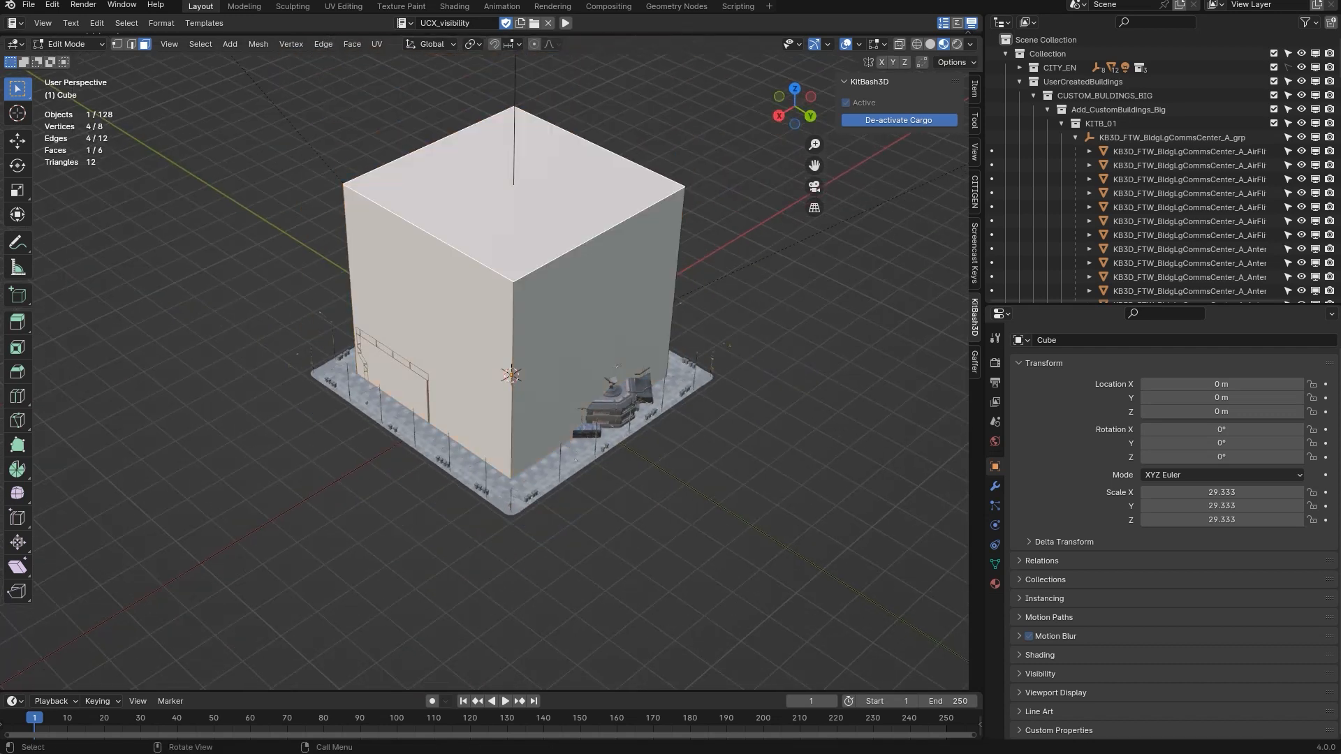
key("g")
key("z")
left_click(520, 283)
- In a top wireframe view, add two evenly spaced loop cuts across the cube, running parallel to the Y axis
middle_click_drag(521, 283, 507, 255)
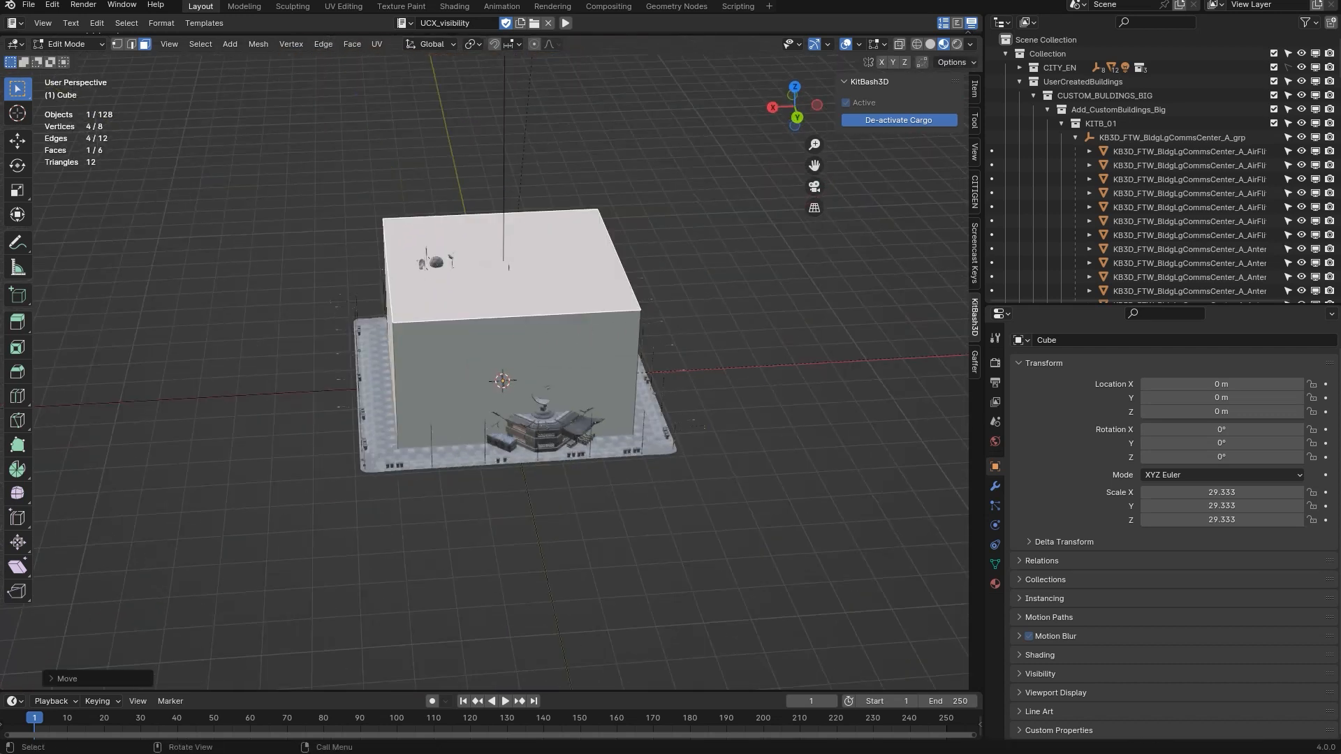
key("shift+z")
key("KP_7")
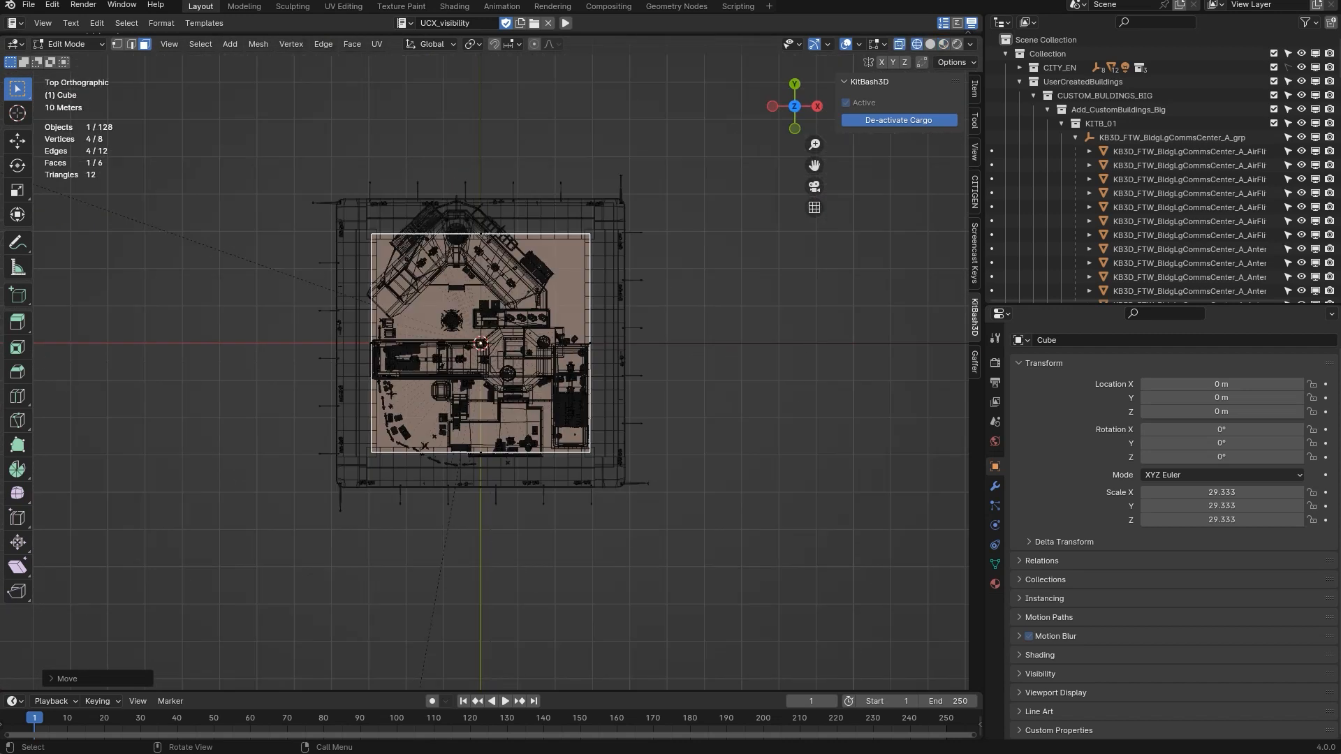
key("ctrl+r")
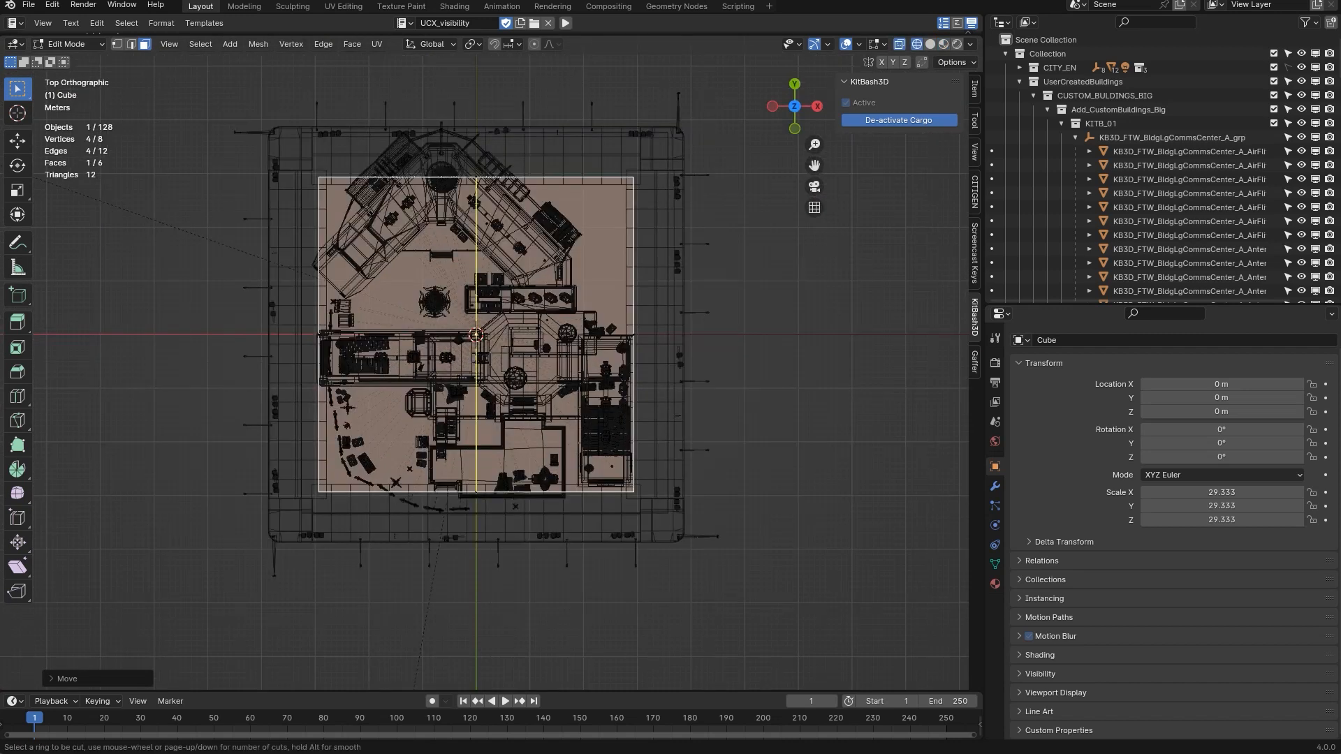
scroll(491, 200, "up", 2)
scroll(491, 201, "down", 1)
left_click(491, 200)
right_click(491, 200)
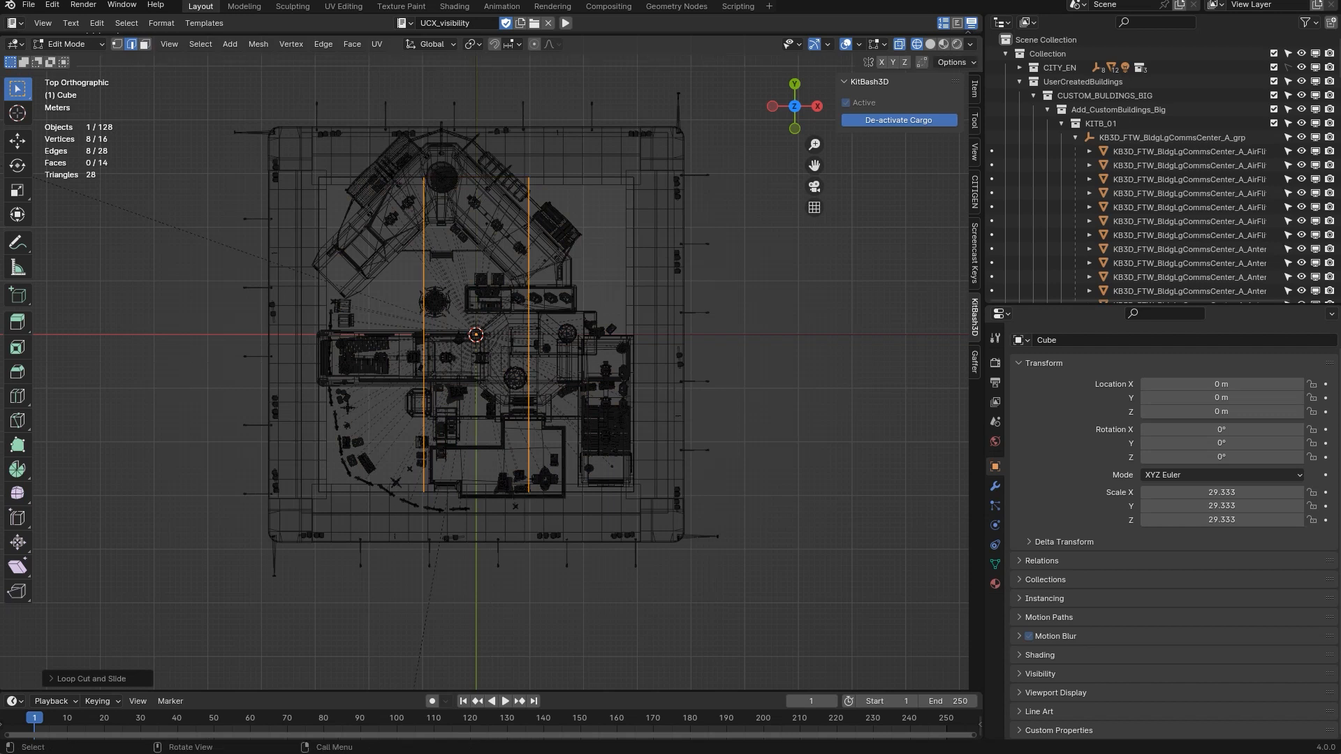
- Move the middle face on the cube's +Y side outward past the building's rear tip and narrow it along X
key("3")
left_click_drag(390, 164, 569, 210)
key("g")
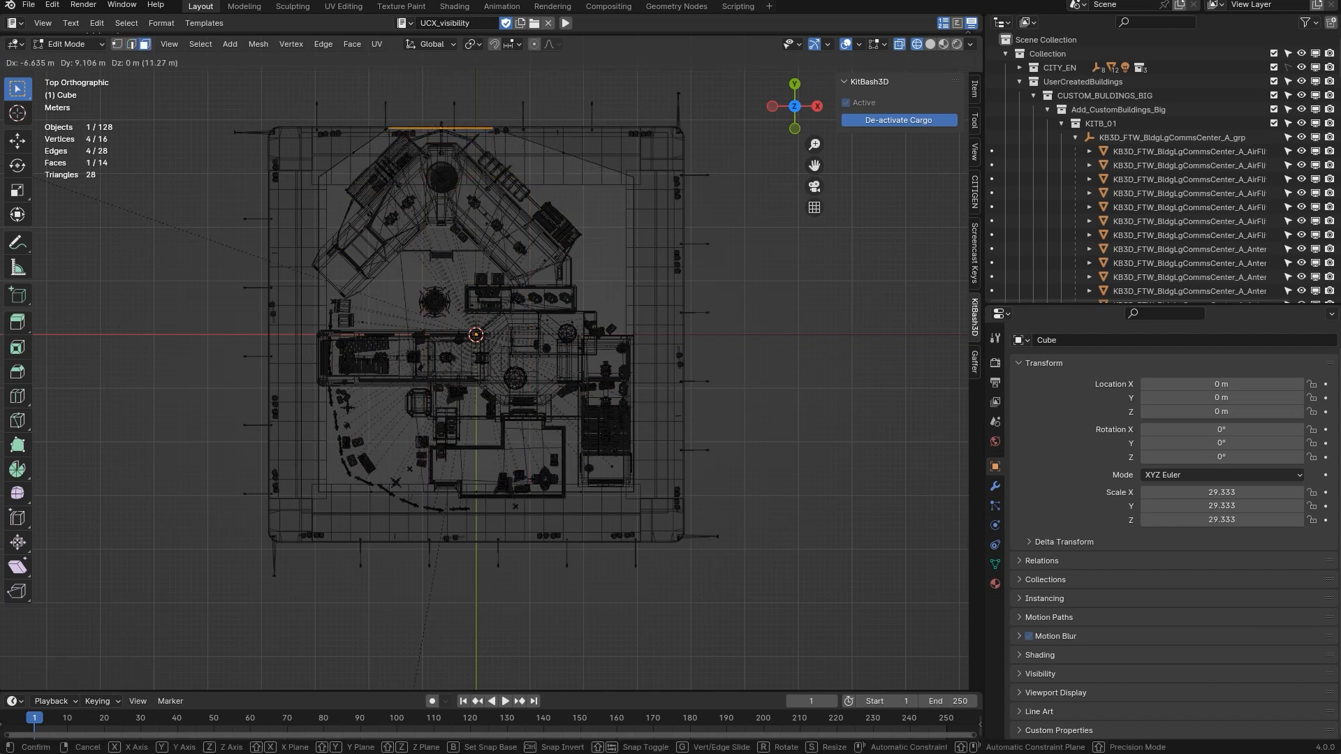
key("Return")
key("s")
key("x")
key("Return")
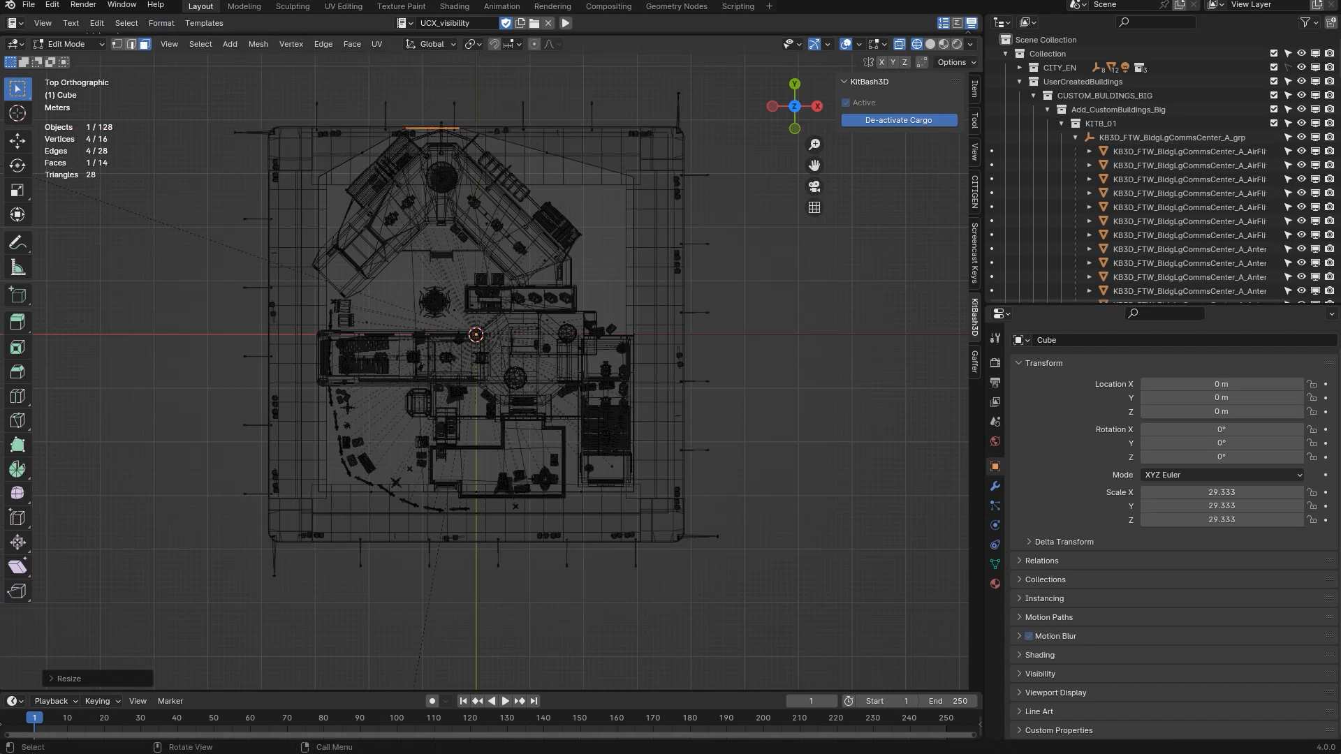
- Move both +Y corner vertex pairs of the cube toward -Y so the angled sides follow the building's rear wings
left_click(117, 44)
left_click_drag(537, 158, 647, 207)
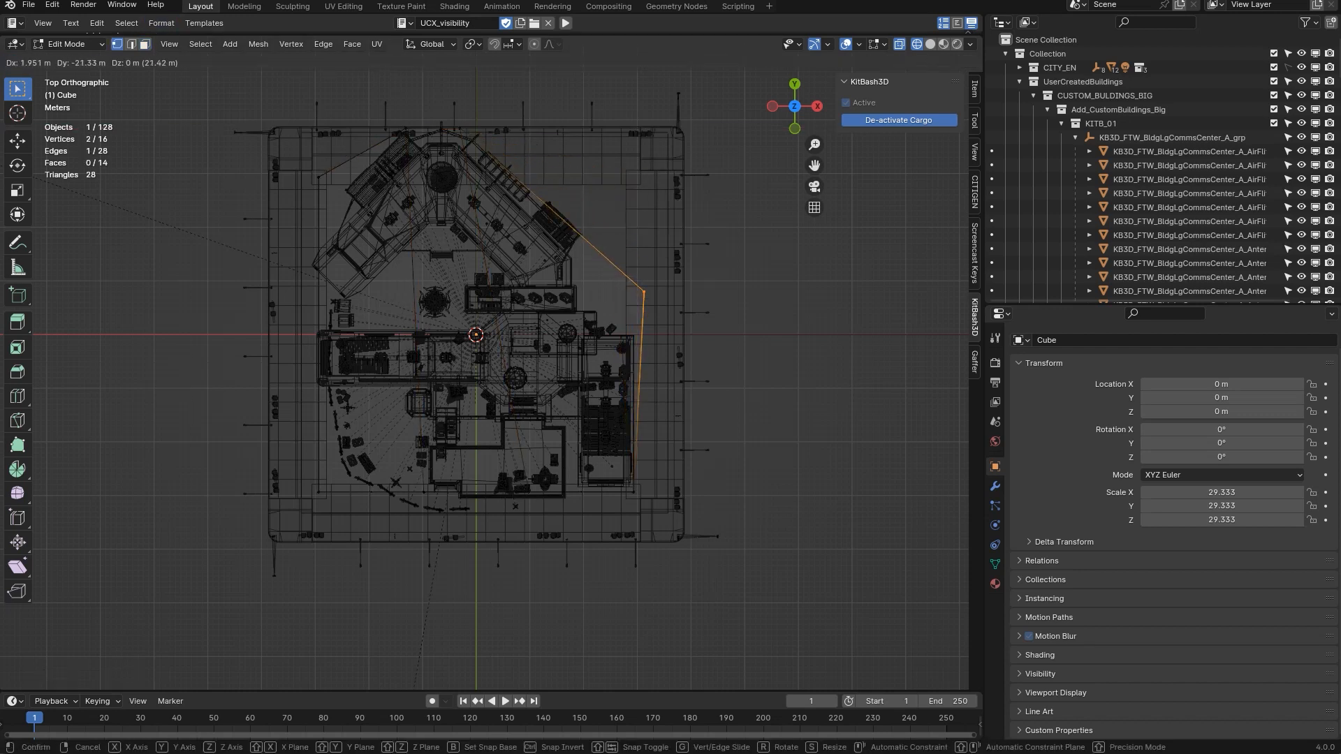
left_click(632, 269)
left_click_drag(340, 231, 292, 165)
key("g")
left_click(309, 255)
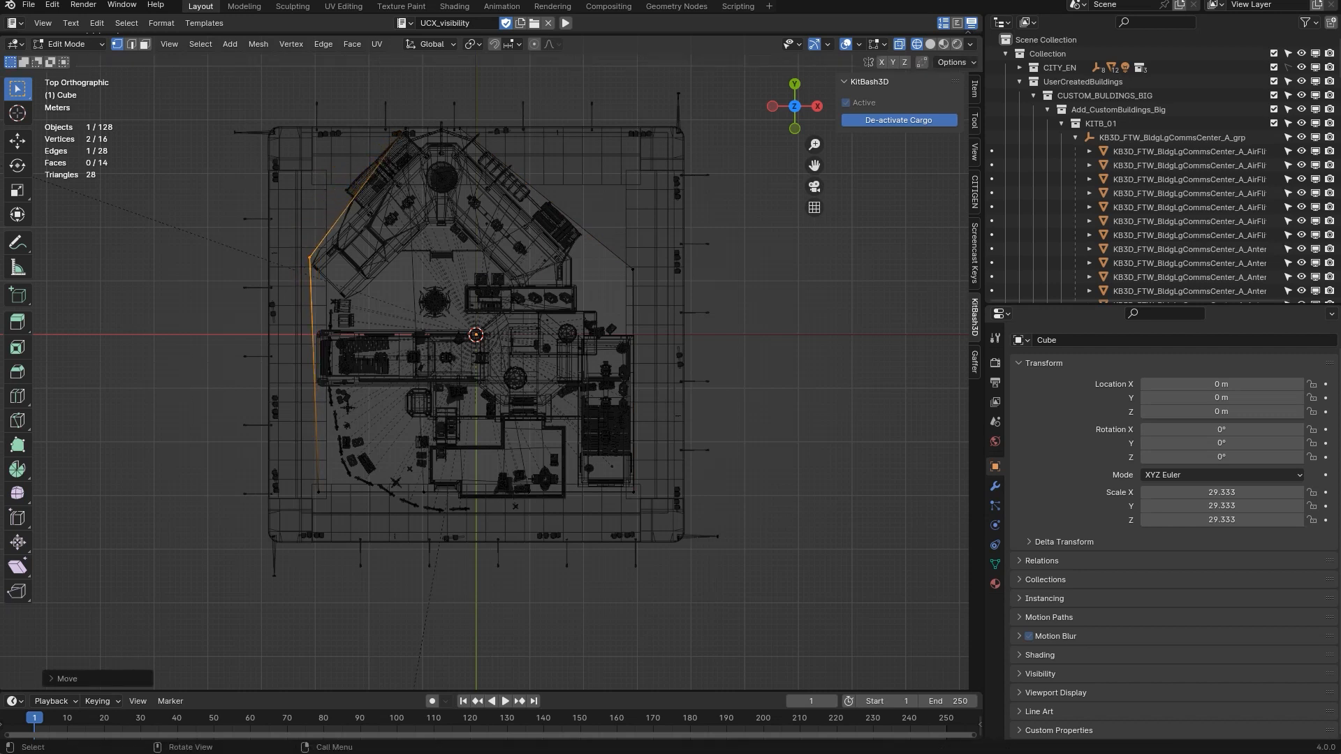
key("ctrl+r")
scroll(314, 335, "up", 1)
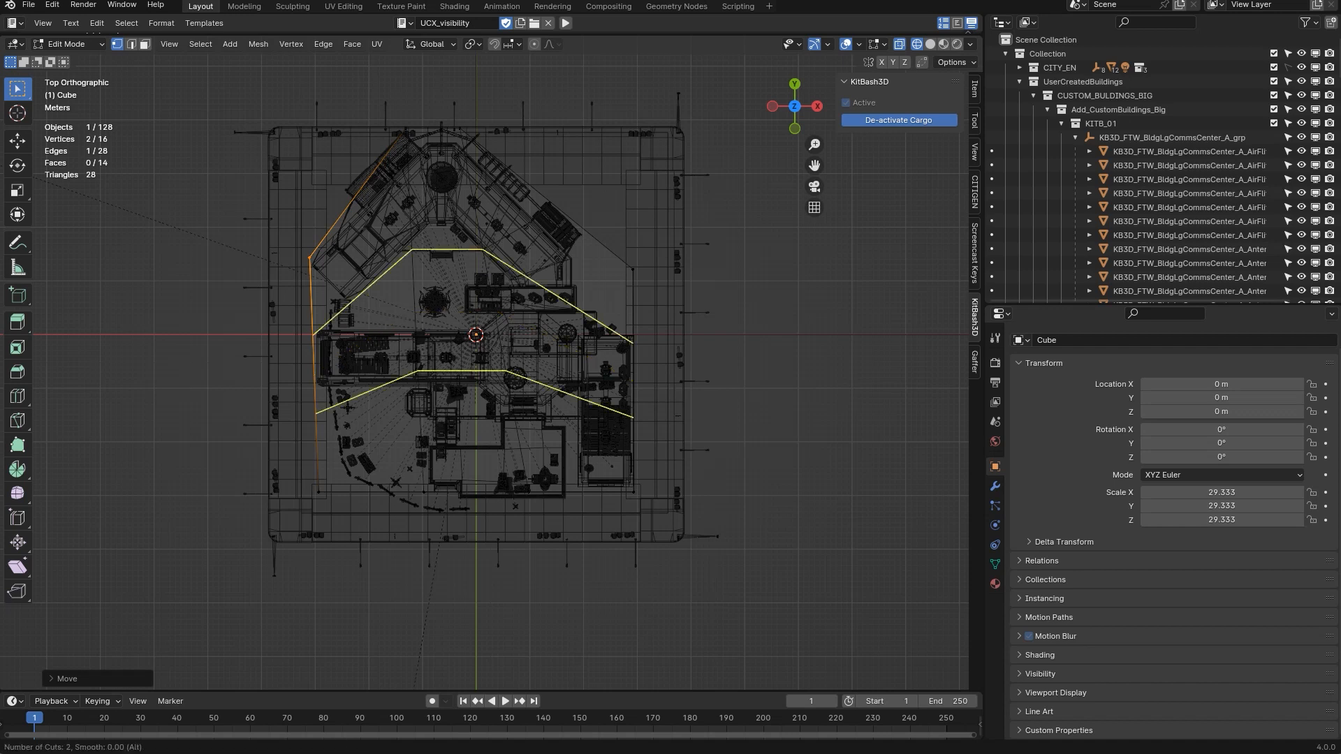
left_click(315, 336)
right_click(314, 335)
key("ctrl+z")
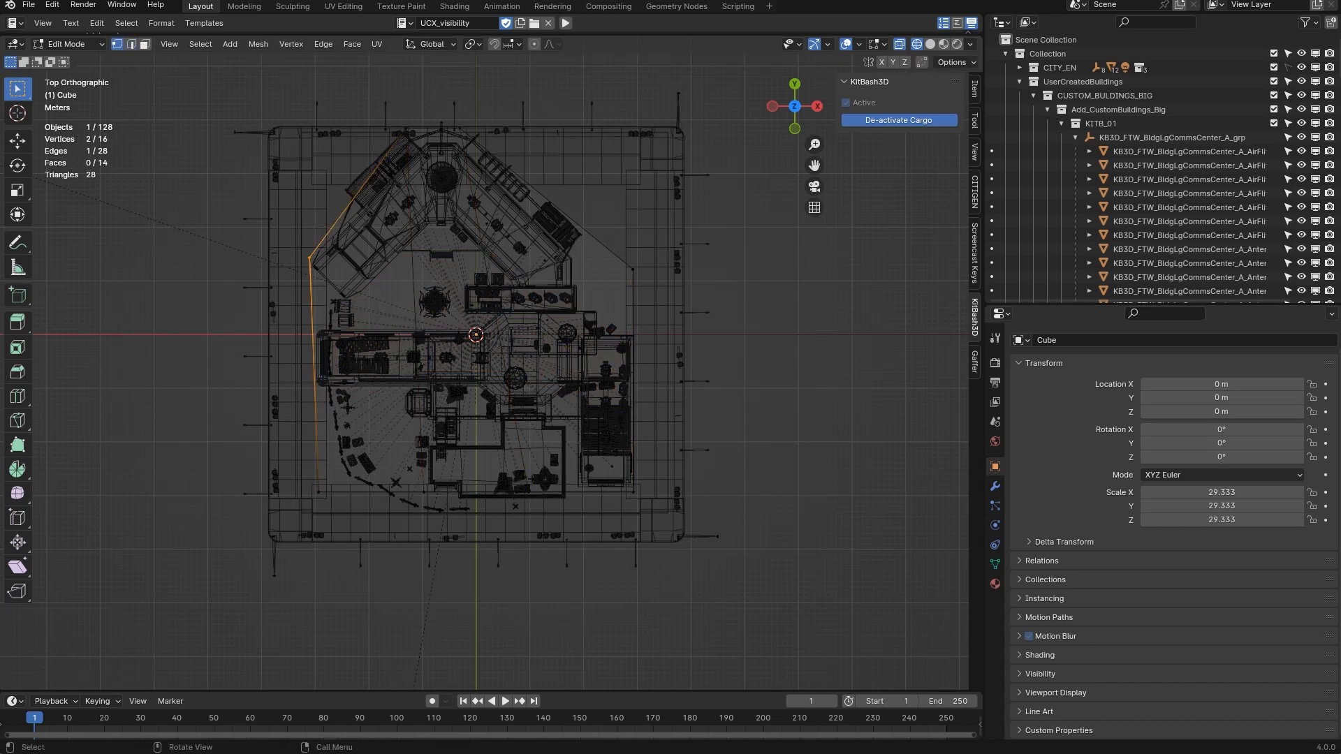
- Shift the vertices on the cube's -Y side, including the -X corner, to fit the building's curved front edge
left_click_drag(562, 466, 299, 504)
key("g")
left_click(364, 532)
key("g")
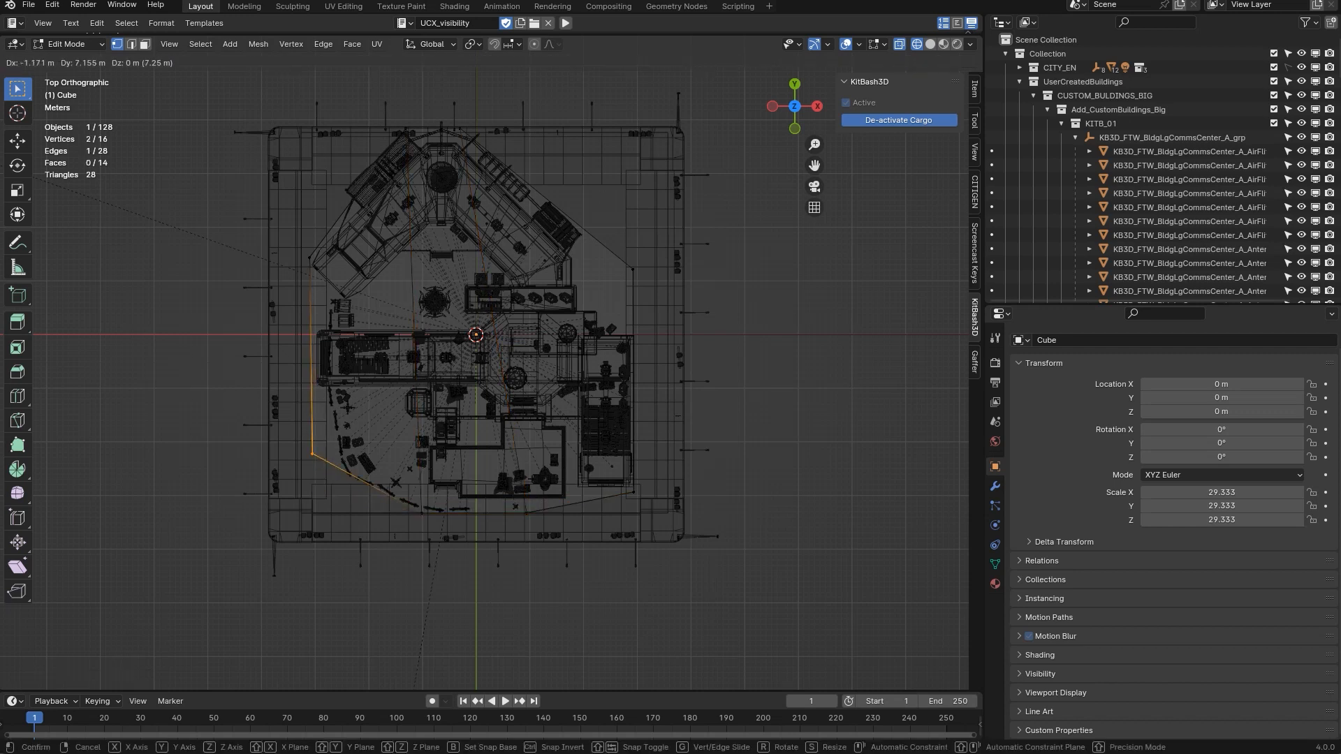
left_click(313, 480)
- Fine-tune the cube's +X, +Y corner vertices against the building's footprint and return to Object Mode
left_click_drag(612, 475, 655, 510)
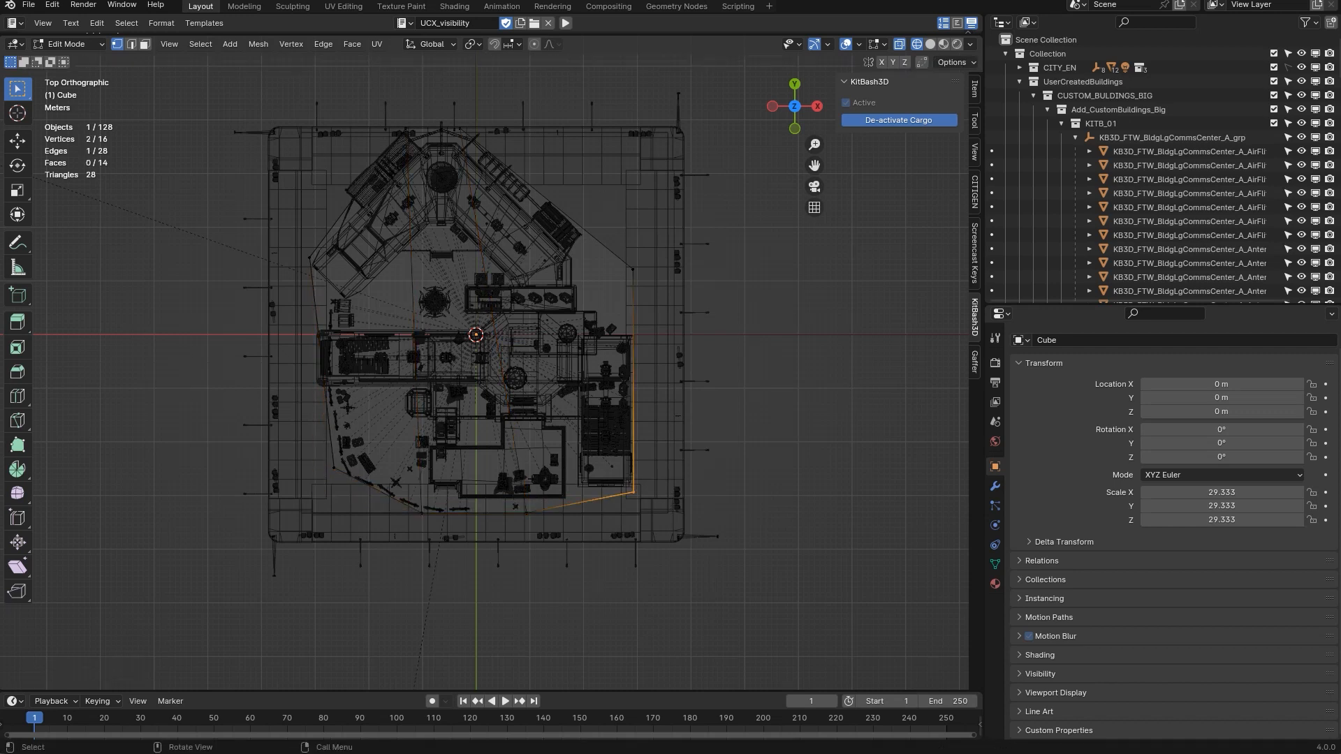
key("g")
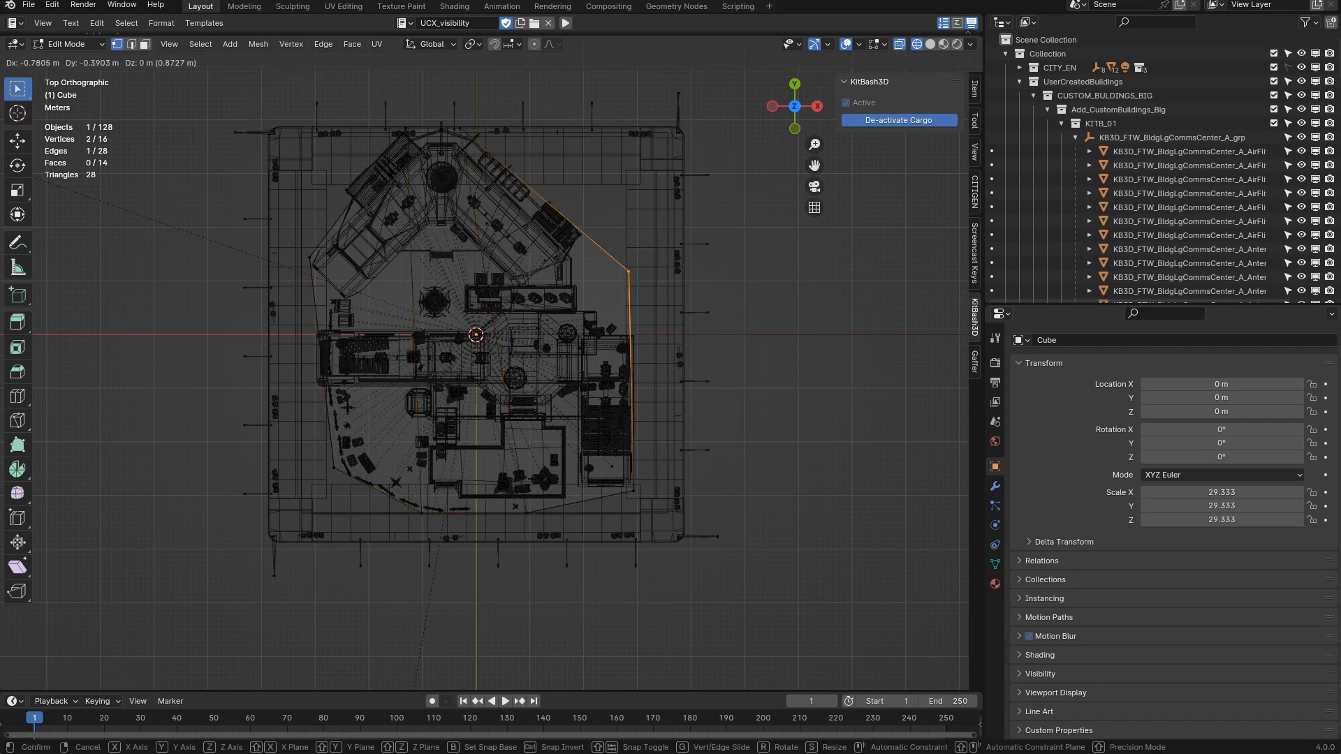
left_click(633, 267)
scroll(626, 279, "down", 2)
middle_click_drag(618, 314, 625, 266)
key("Tab")
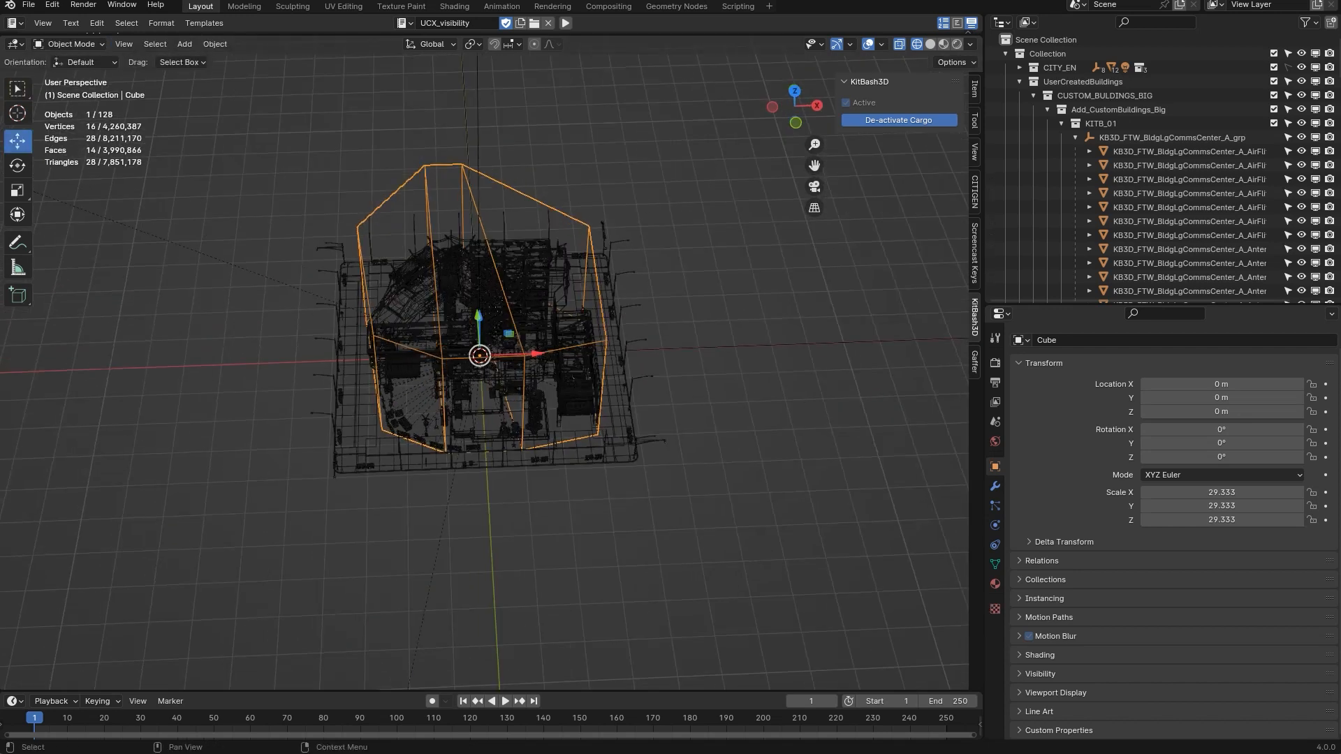
- Collapse the Comms Center group and move the Cube object into the KITB_01 collection
left_click_drag(1135, 304, 1135, 564)
left_click(1076, 138)
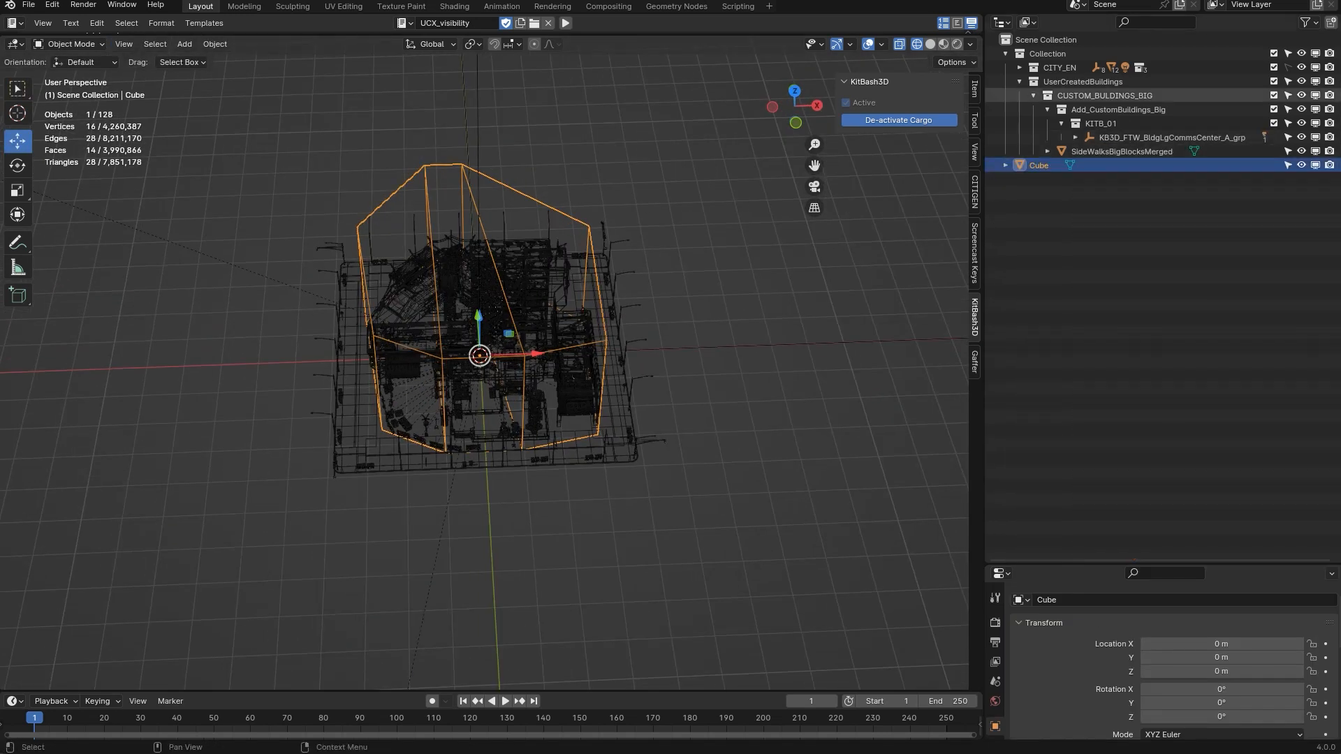
left_click_drag(1039, 165, 1100, 124)
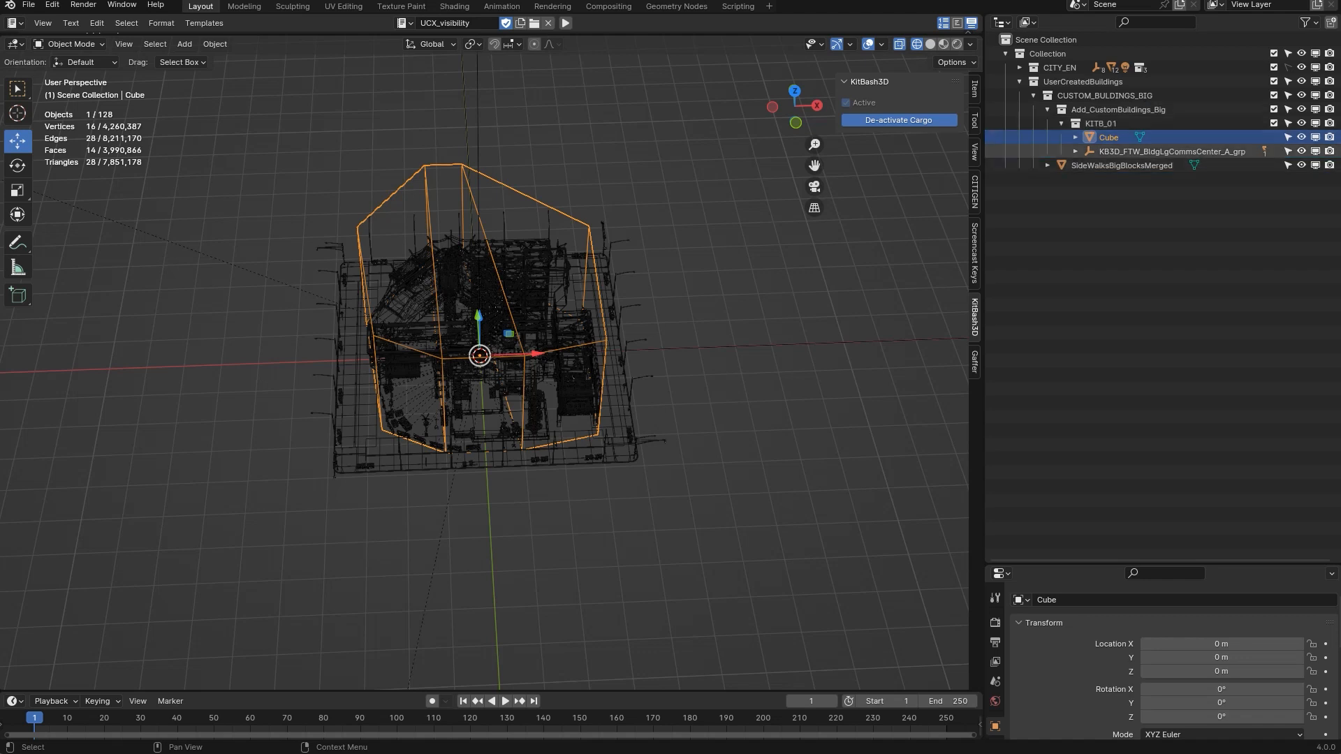
left_click(1076, 152)
left_click(1181, 166)
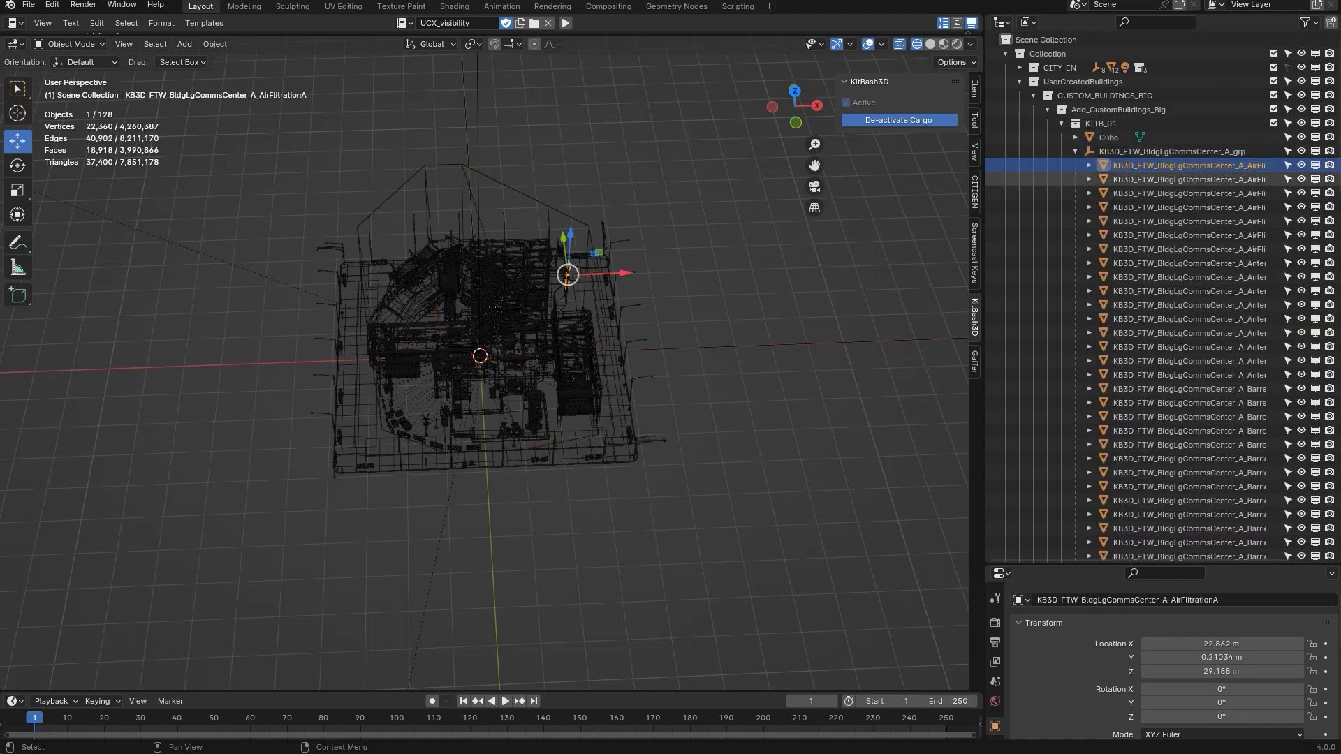
left_click(1173, 600)
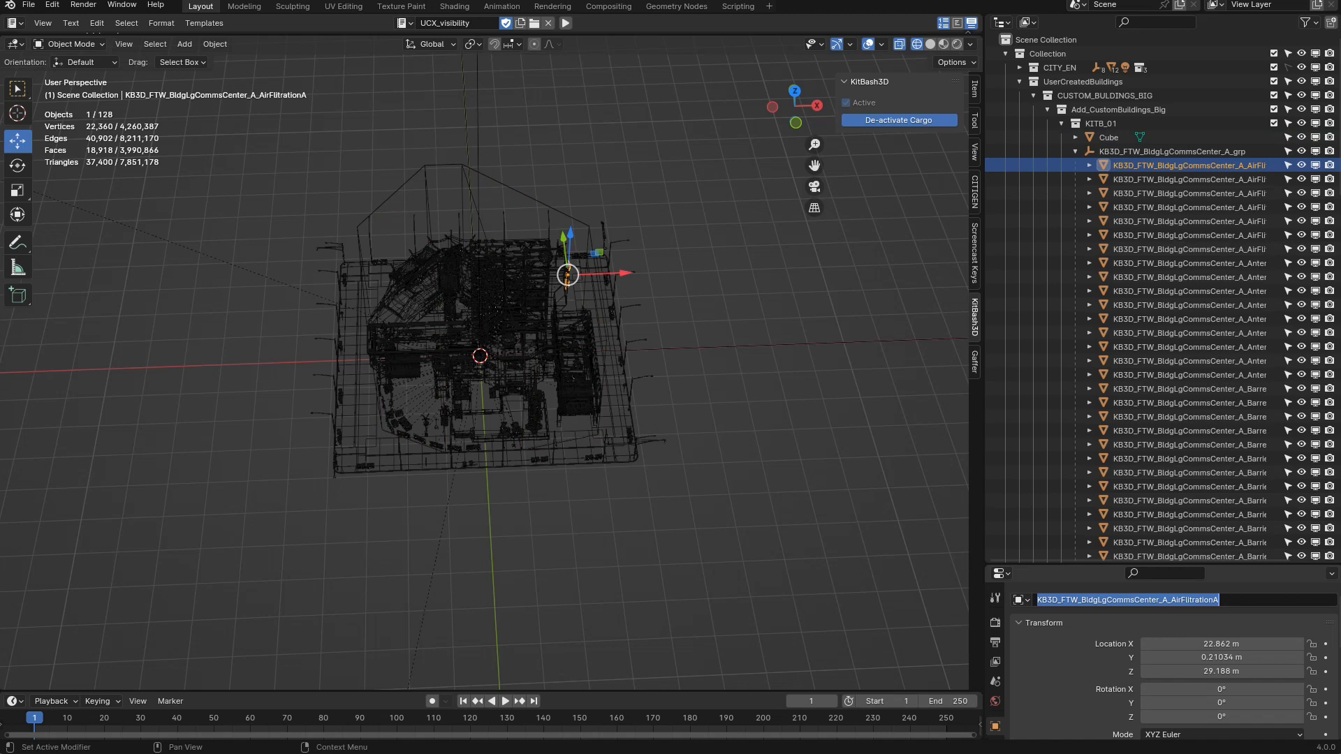
key("Escape")
- Select the main building mesh KB3D_FTW_BldgLgCommsCenter_A_BuildingB and copy its object name
left_click(564, 363)
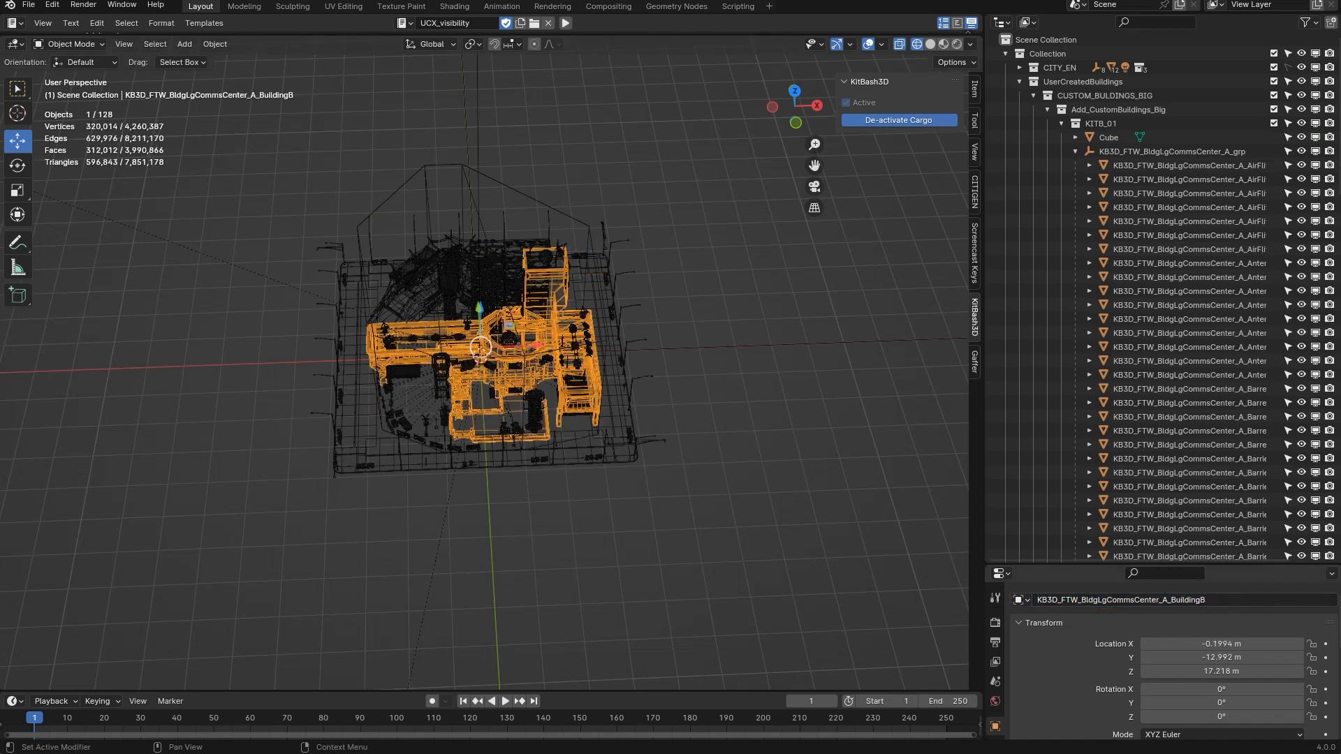
left_click(1133, 600)
key("ctrl+c")
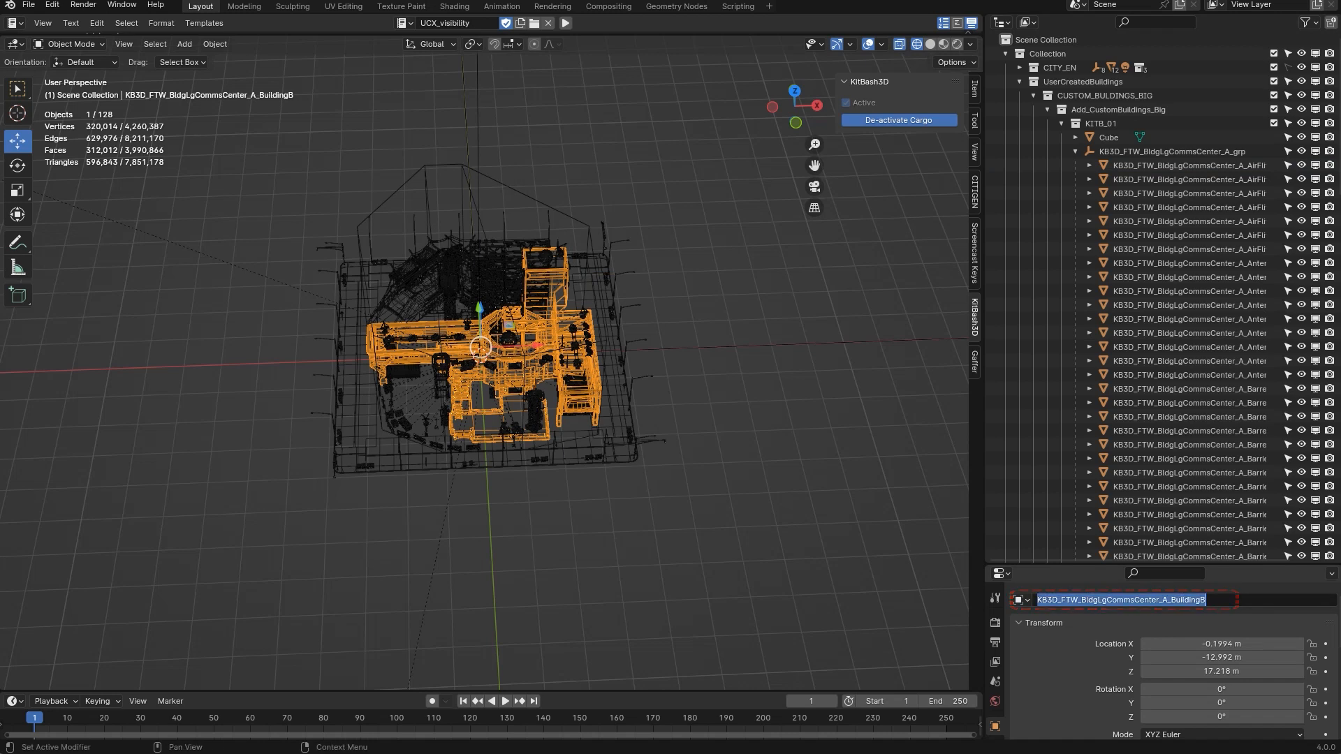
- Rename the Cube object to UCX_KB3D_FTW_BldgLgCommsCenter_A_BuildingB using the copied mesh name
left_click(1109, 138)
left_click(1109, 138)
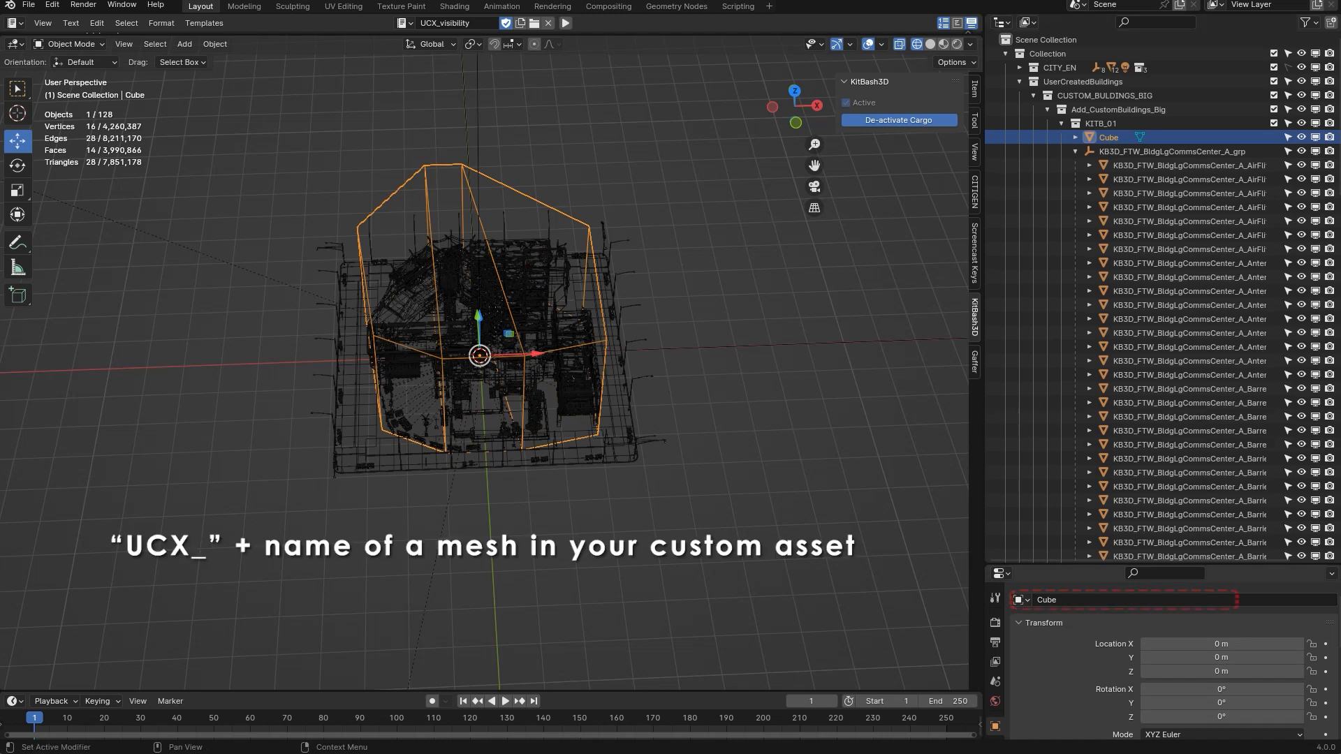
left_click(1117, 600)
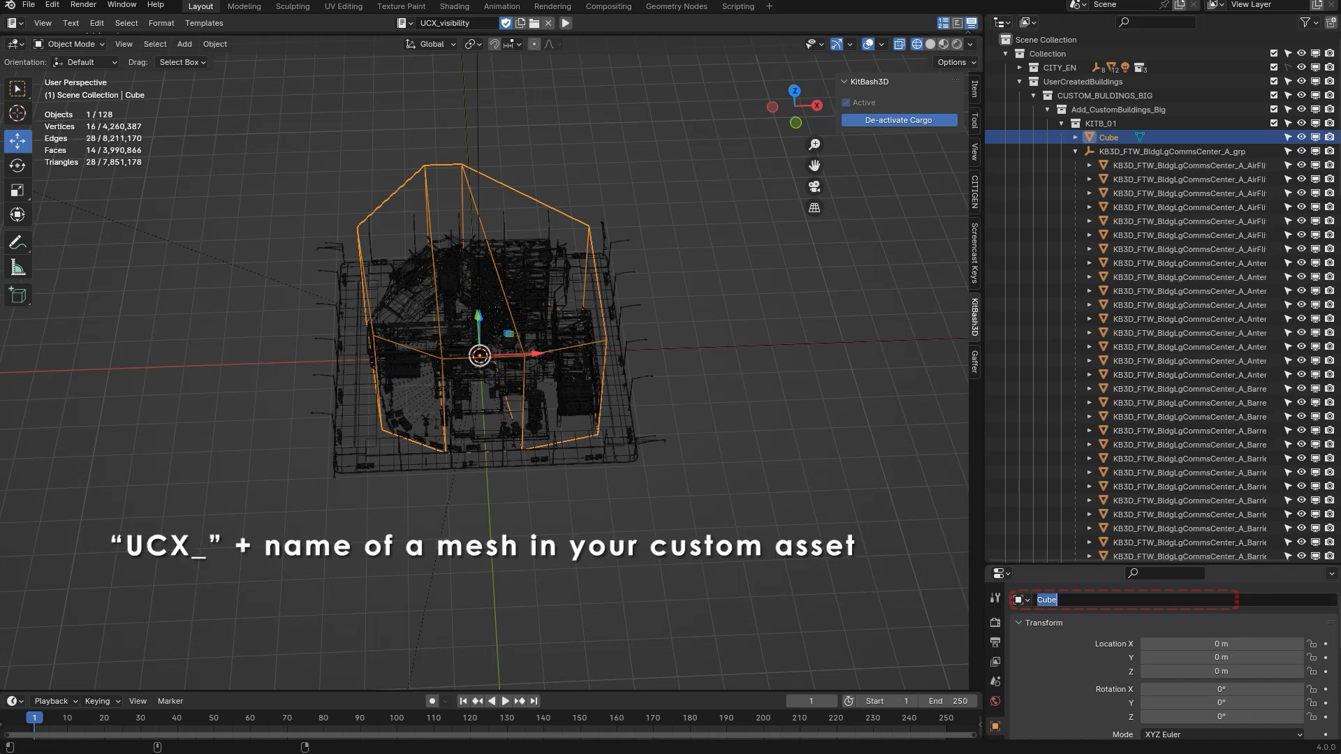
type("UCX_")
key("ctrl+v")
key("Return")
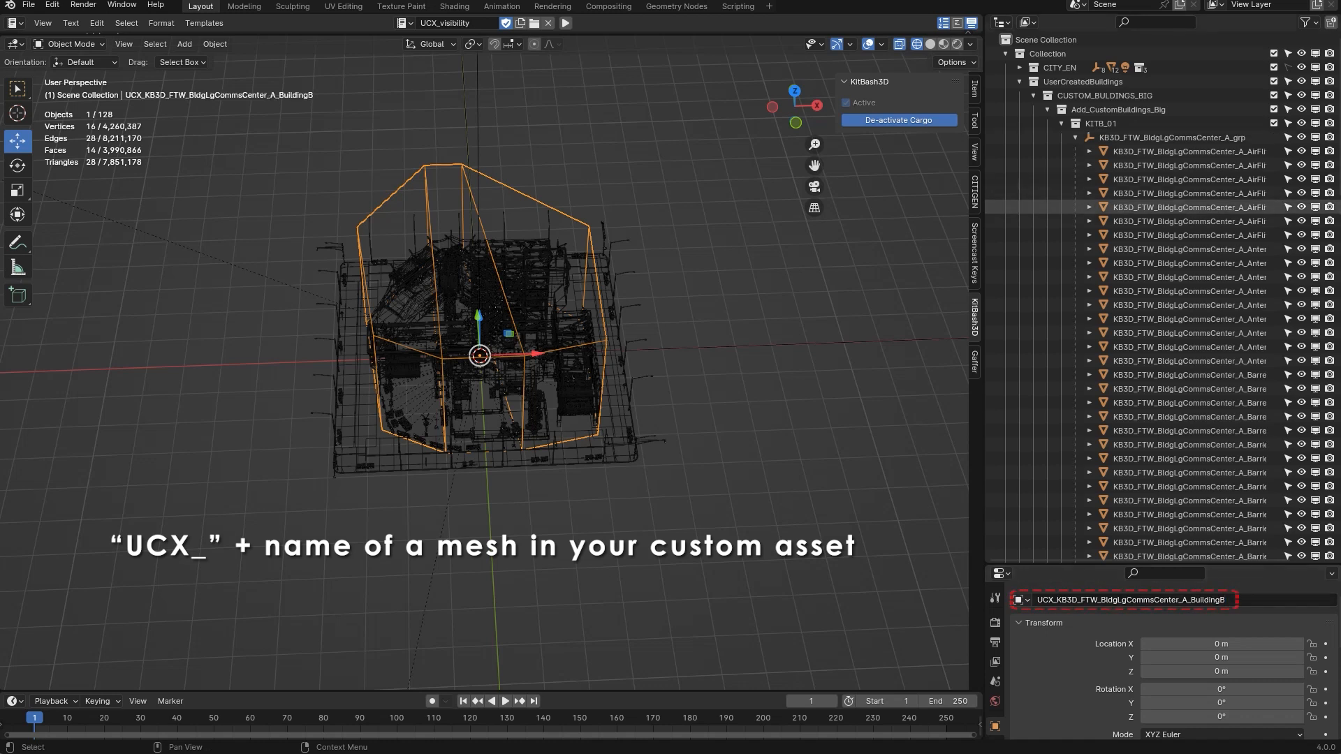
- Collapse the Comms Center group and delete the SideWalksBigBlocksMerged object with its hierarchy
left_click(1076, 137)
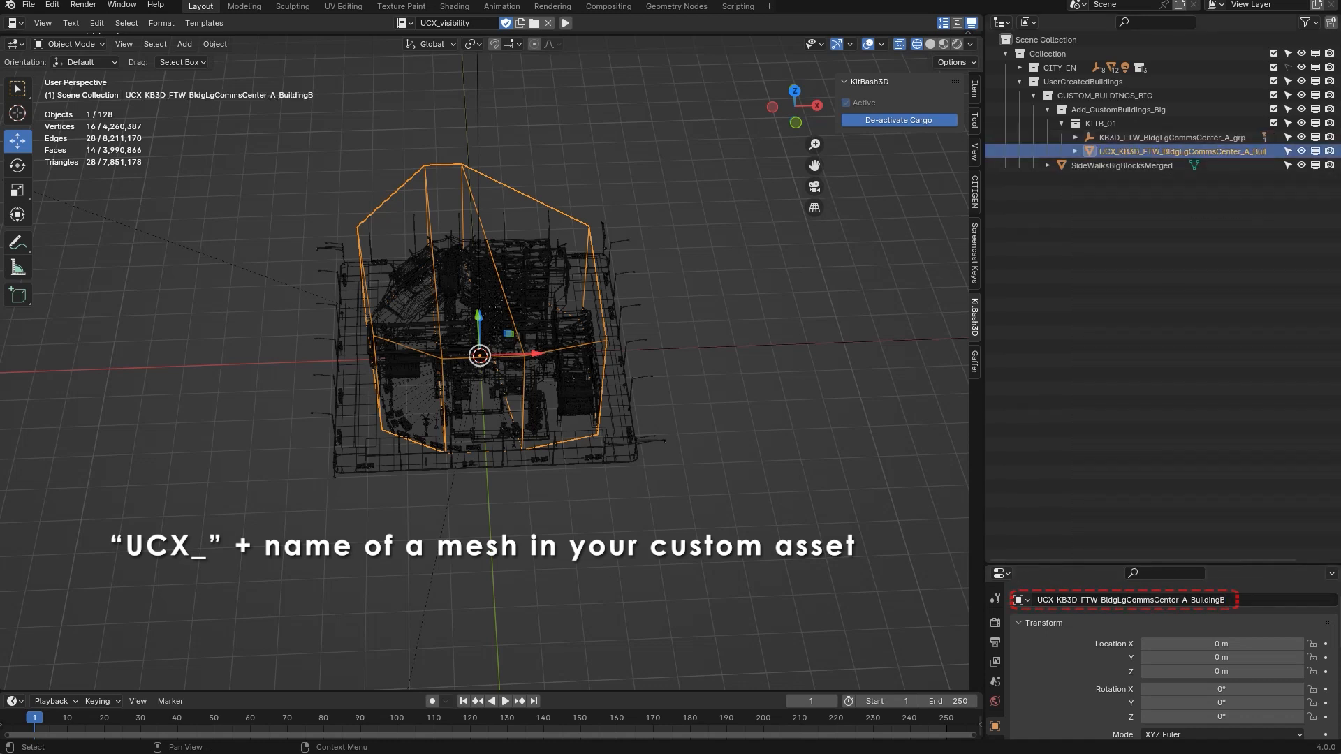
left_click(1122, 165)
right_click(1122, 166)
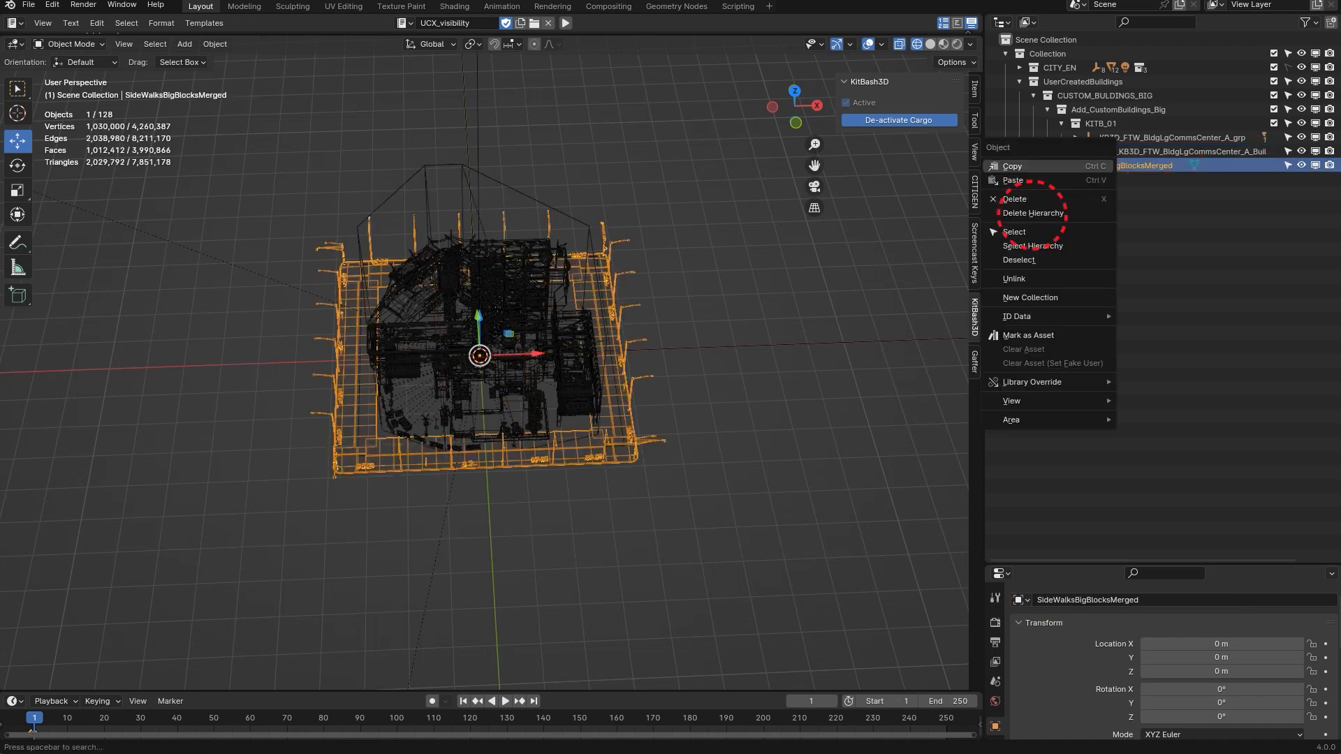
left_click(1052, 213)
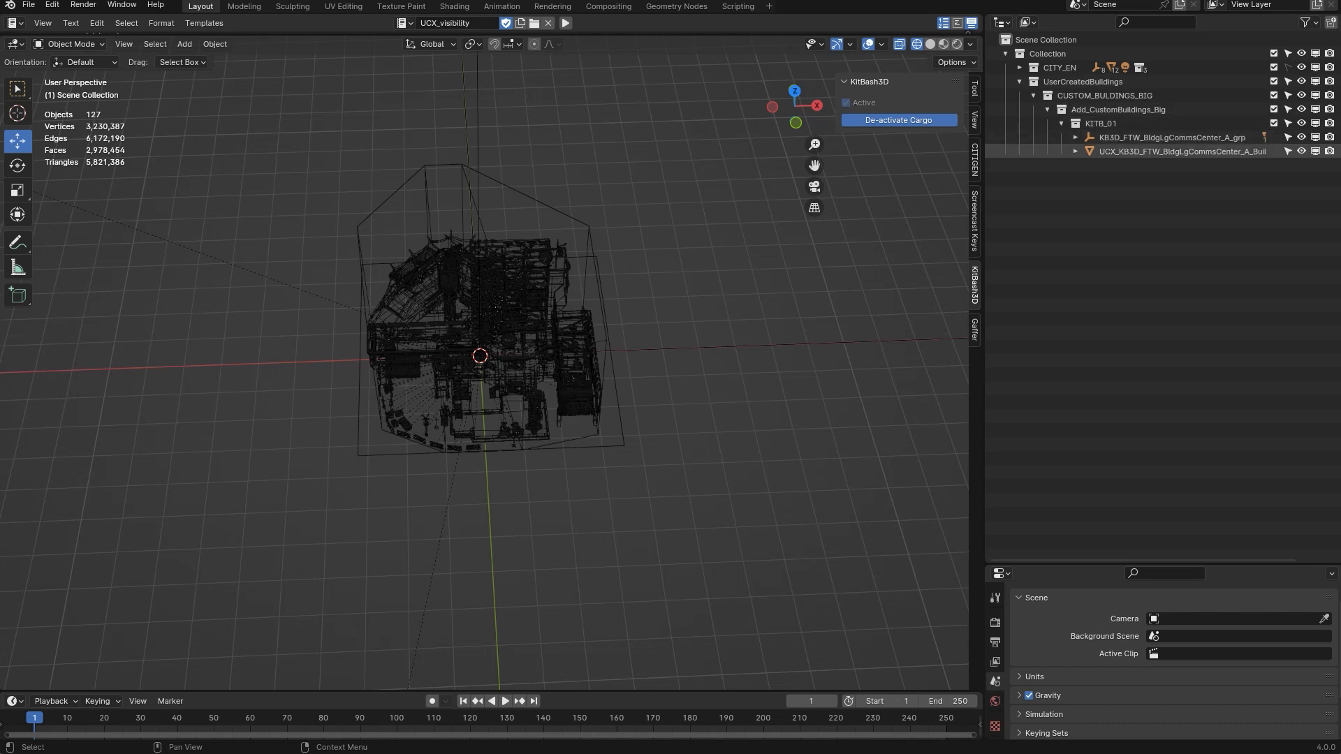
- Select everything in the KITB_01 collection, from the Comms Center group to the UCX collision mesh, and apply All Transforms
left_click(1076, 138)
left_click(1173, 138)
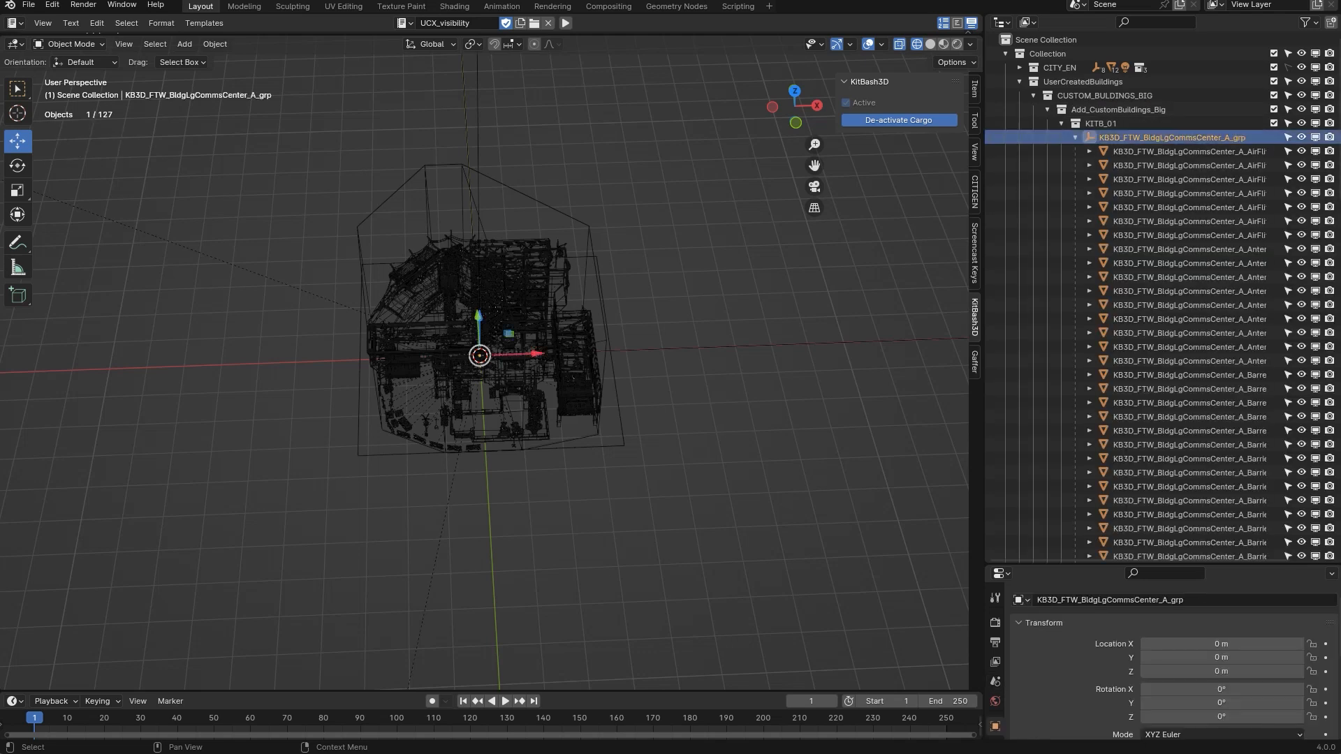
scroll(1172, 165, "down", 16)
scroll(1173, 235, "down", 12)
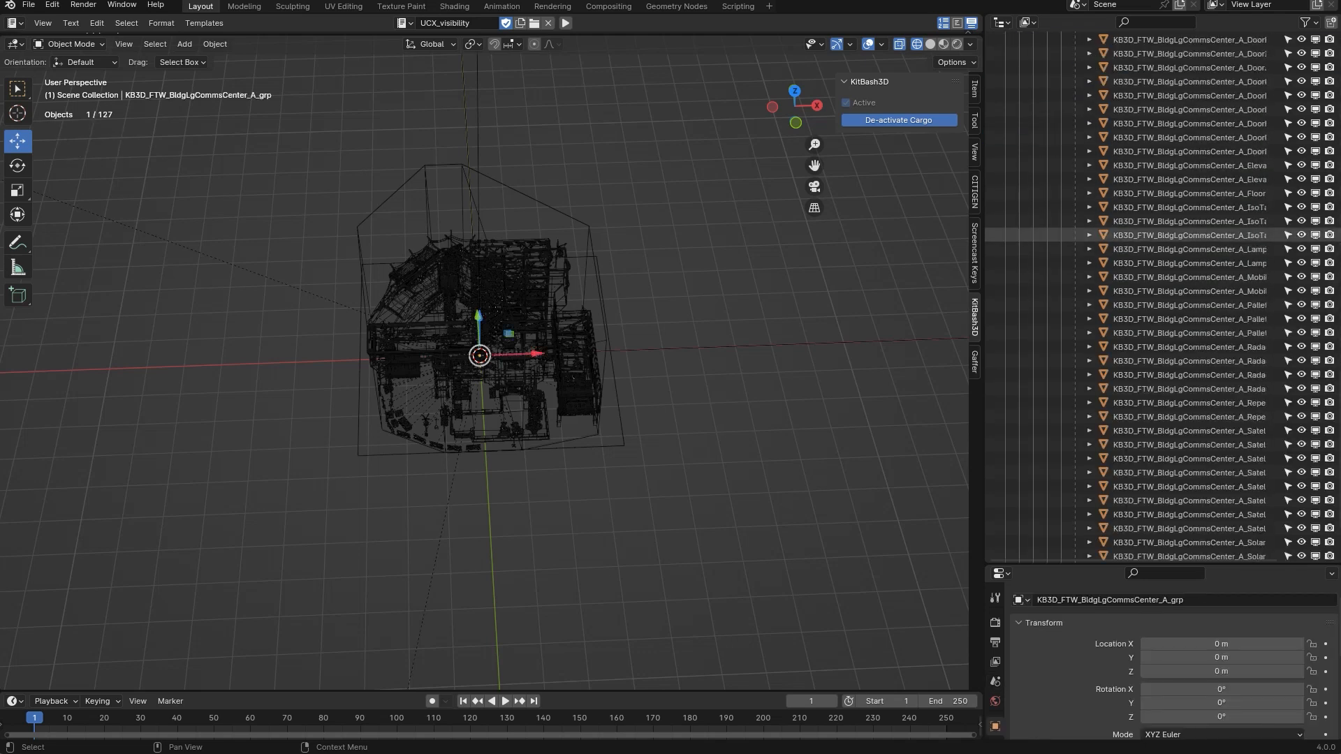
scroll(1174, 403, "down", 3)
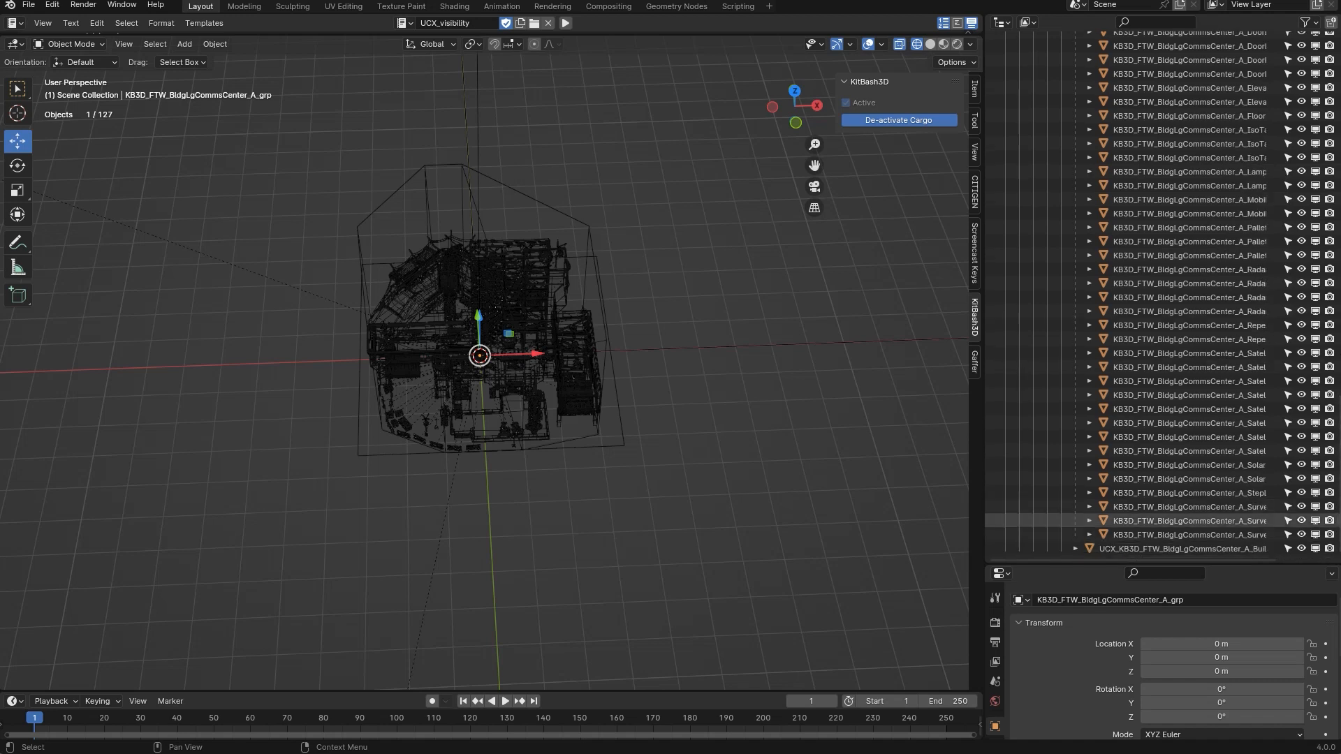
left_click(1174, 548, "shift")
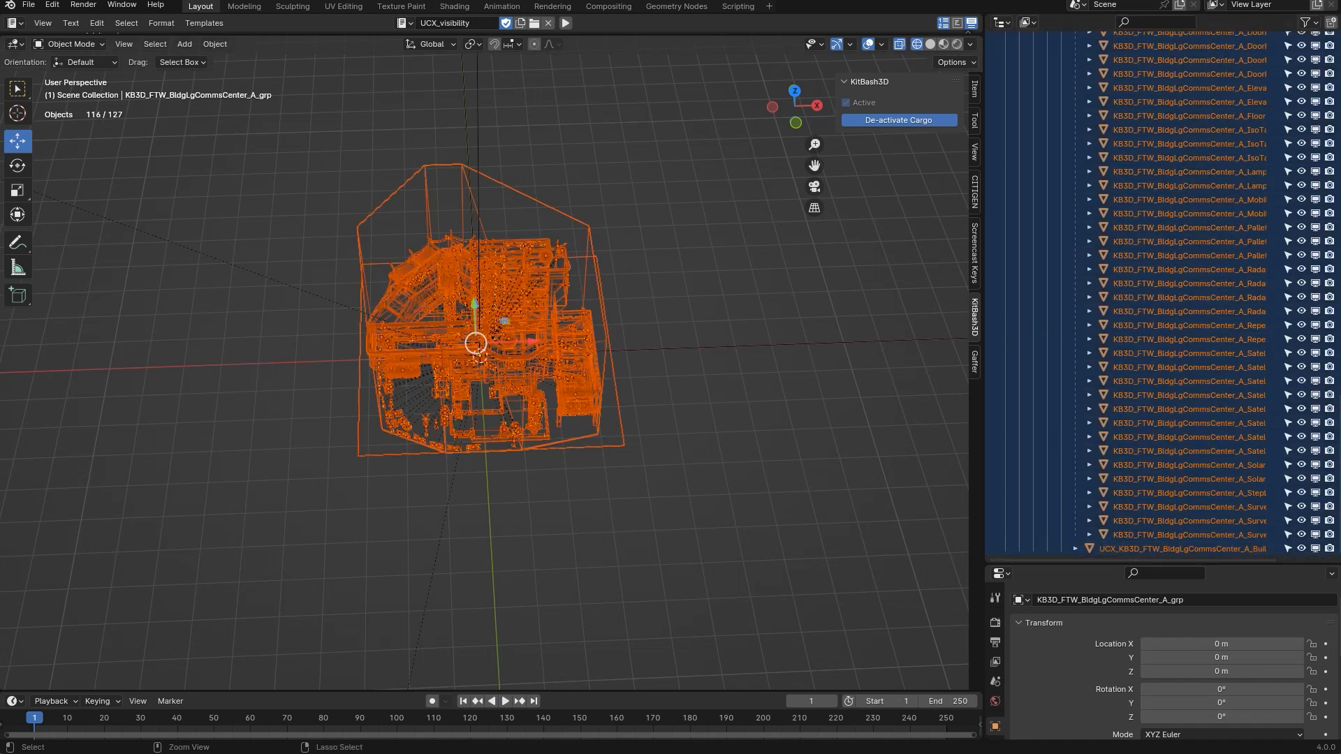
key("ctrl+a")
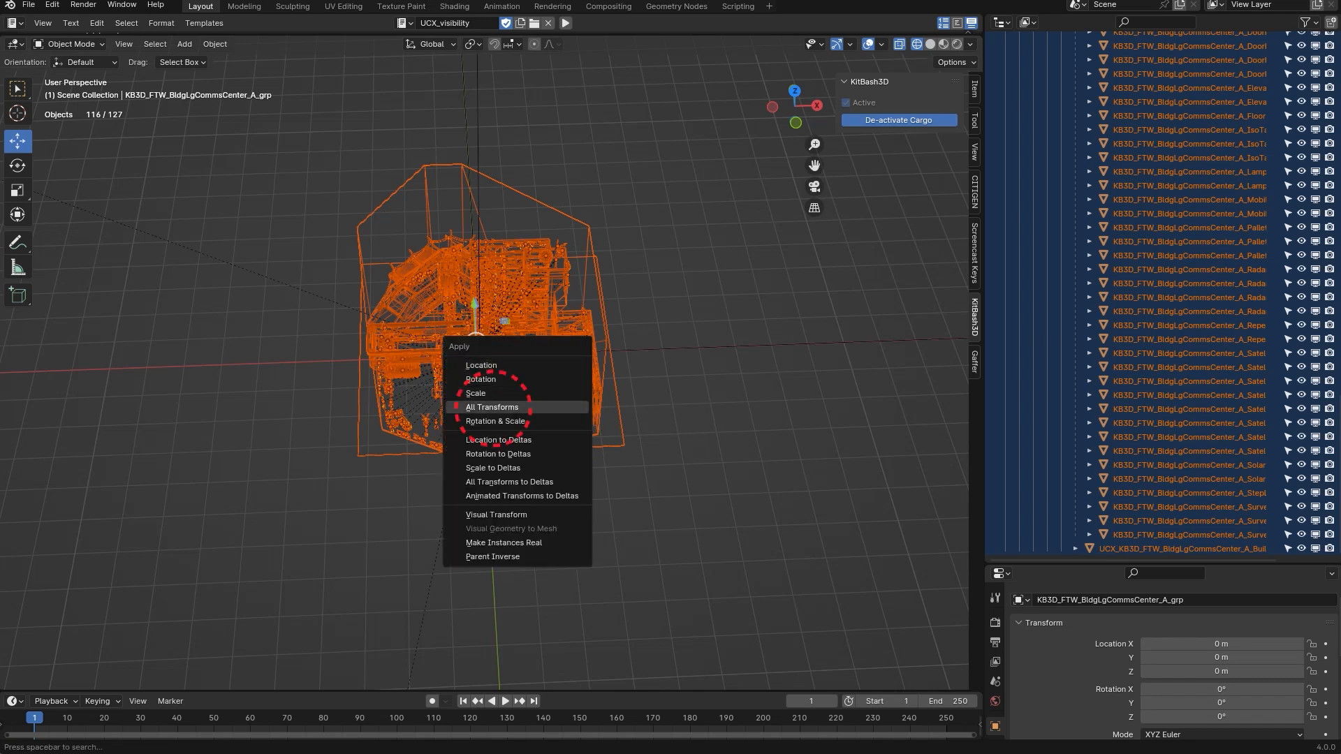
left_click(492, 407)
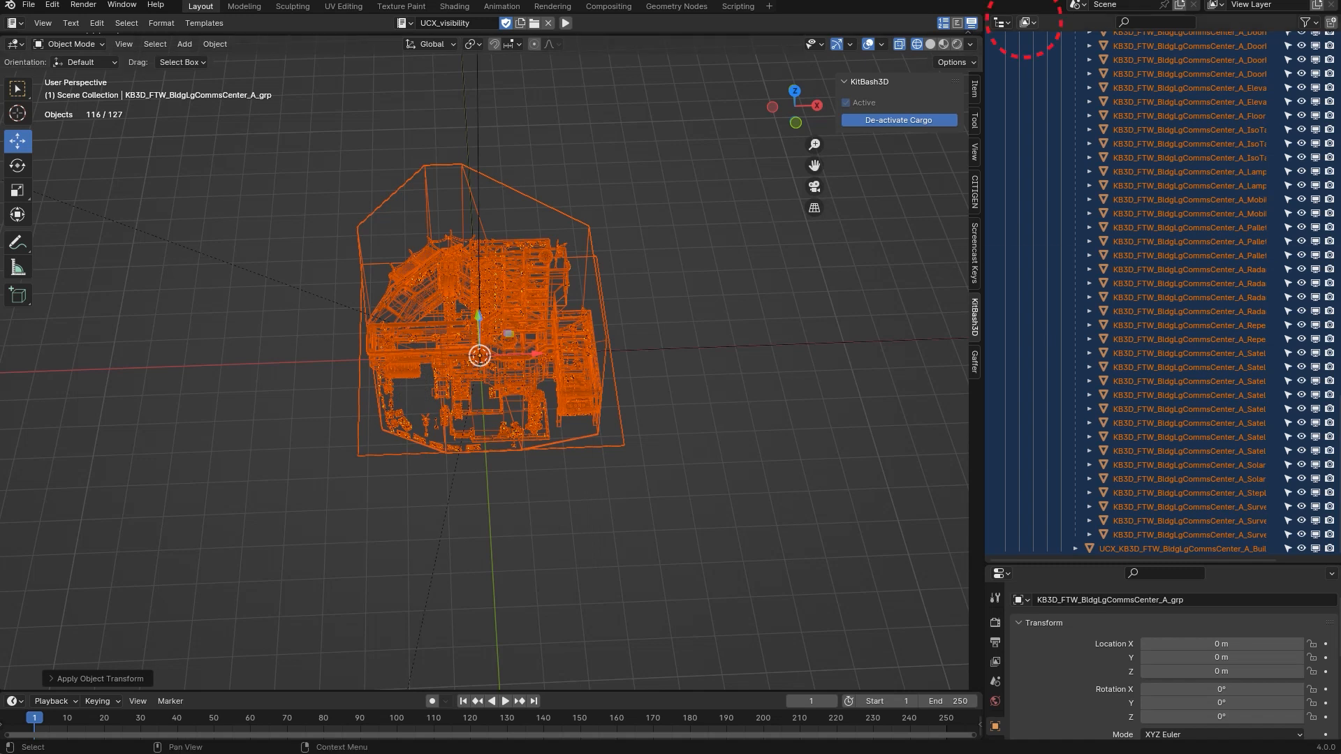
- Purge the unused orphan data-blocks from the file and return the outliner to the View Layer display
left_click(1027, 22)
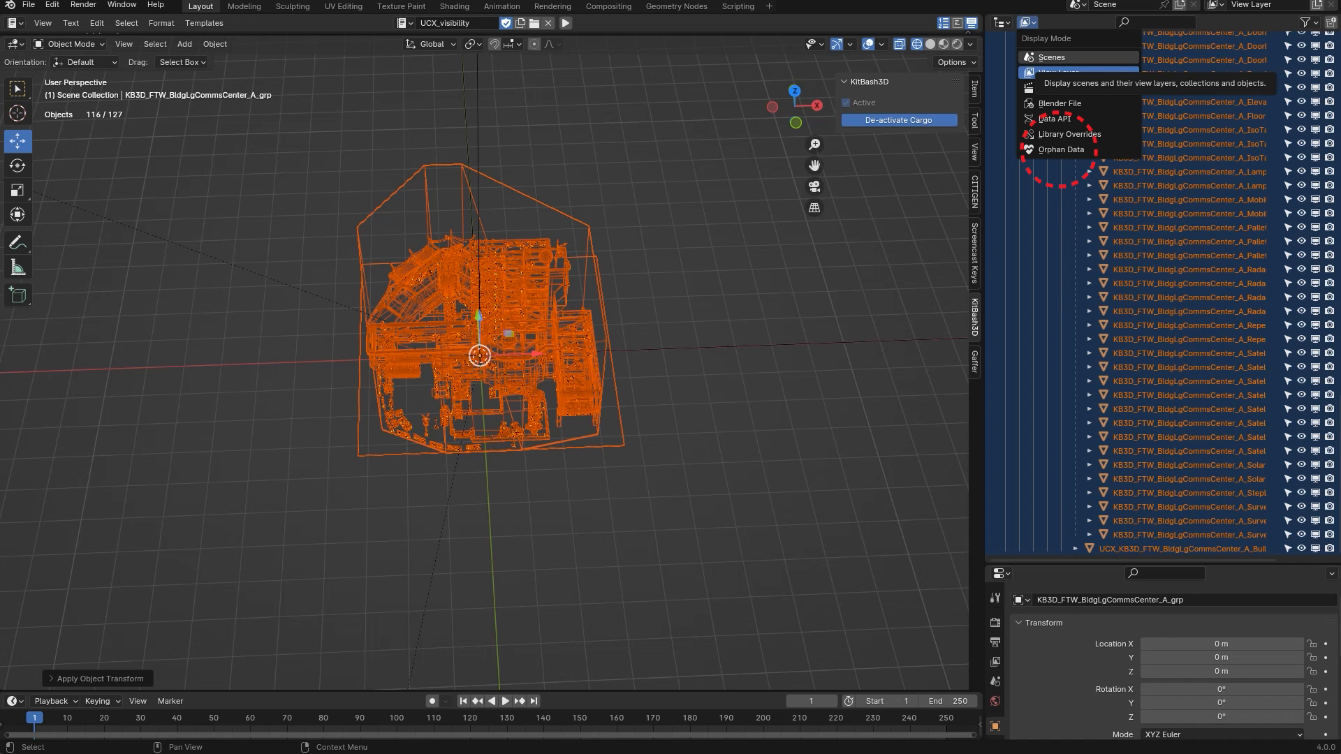
left_click(1027, 22)
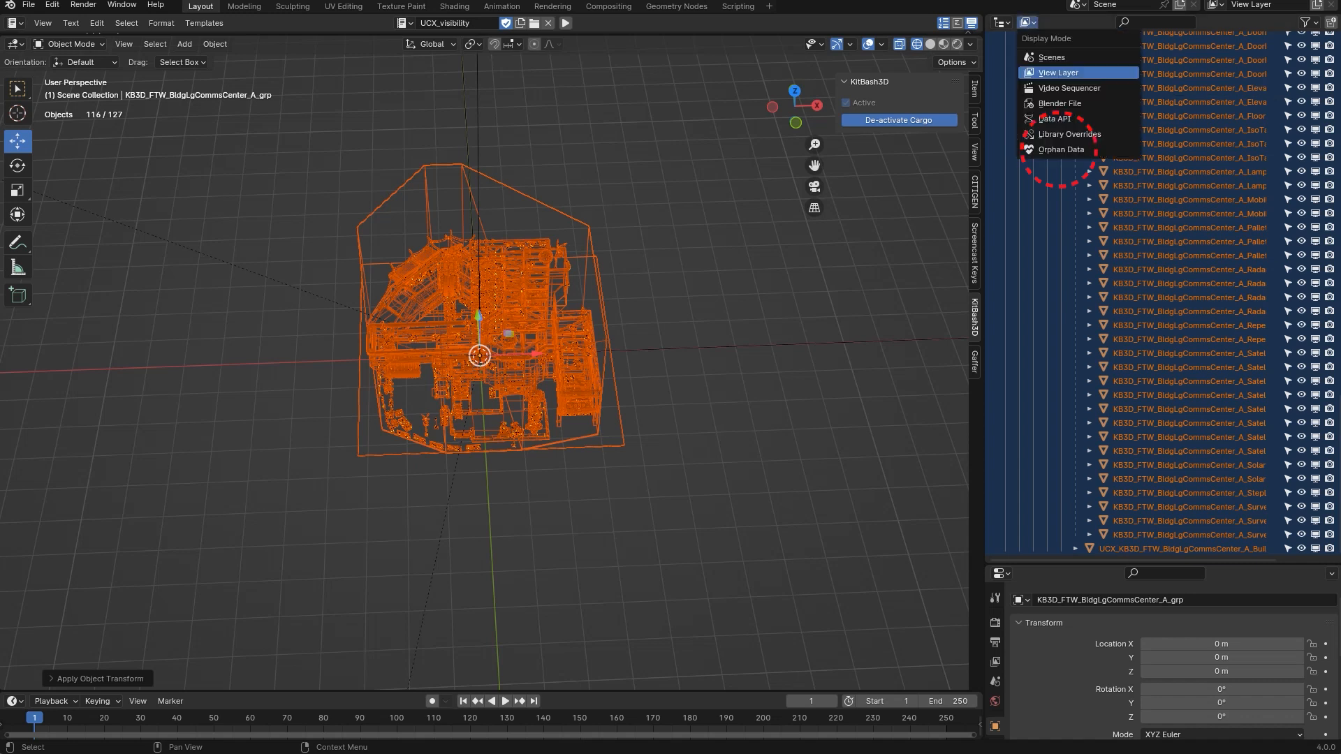
left_click(1061, 149)
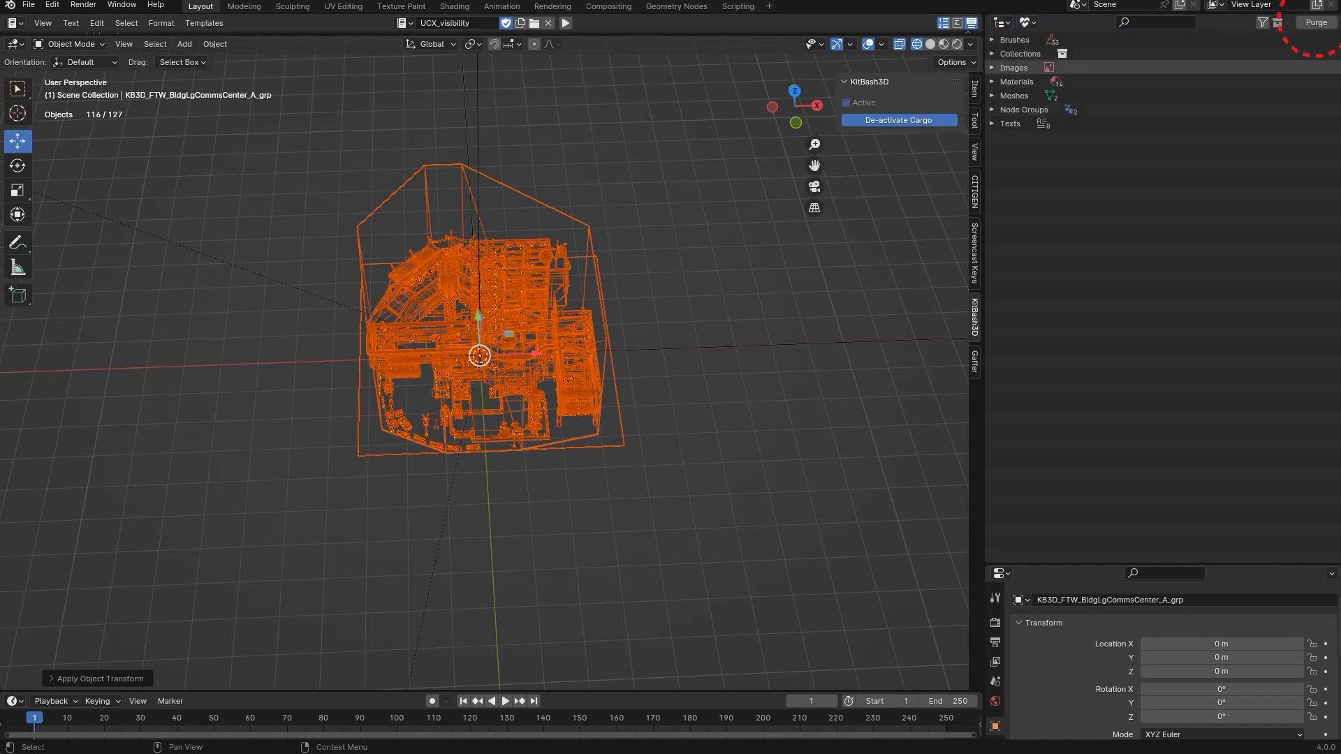
left_click(1316, 22)
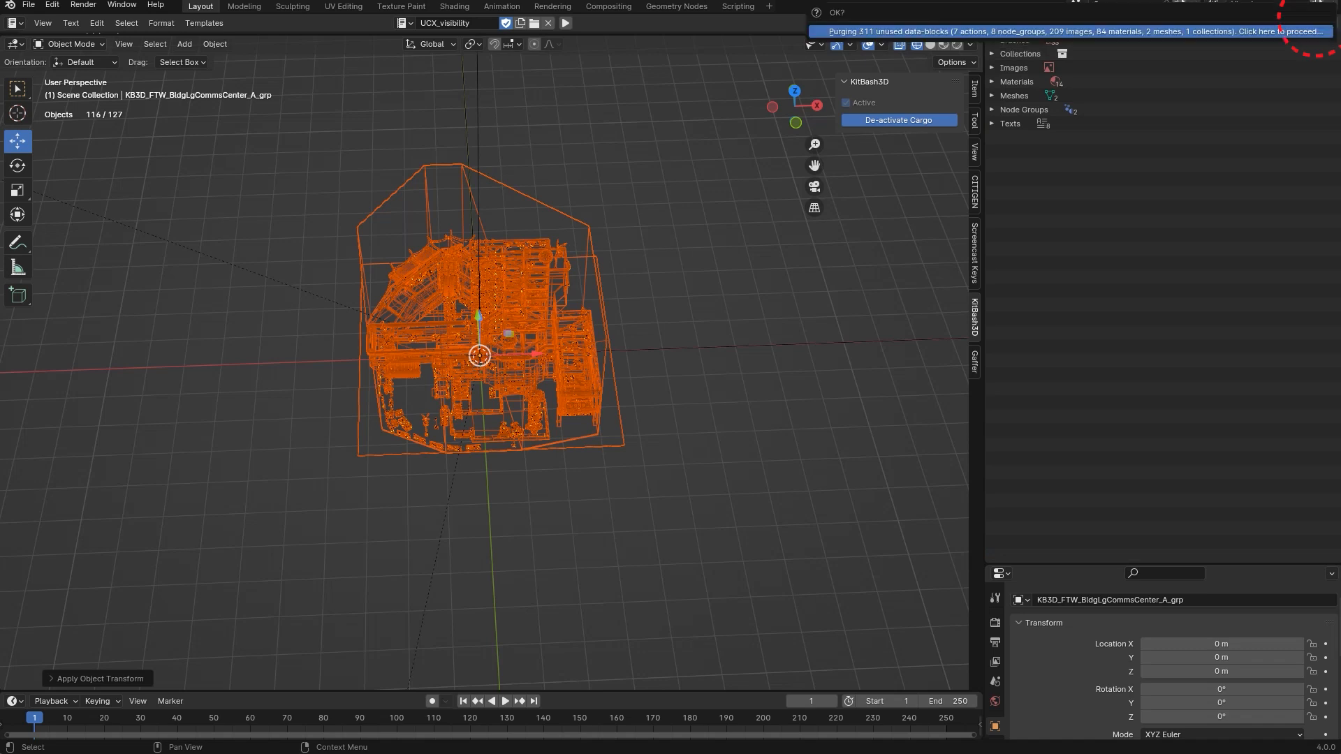
left_click(1313, 31)
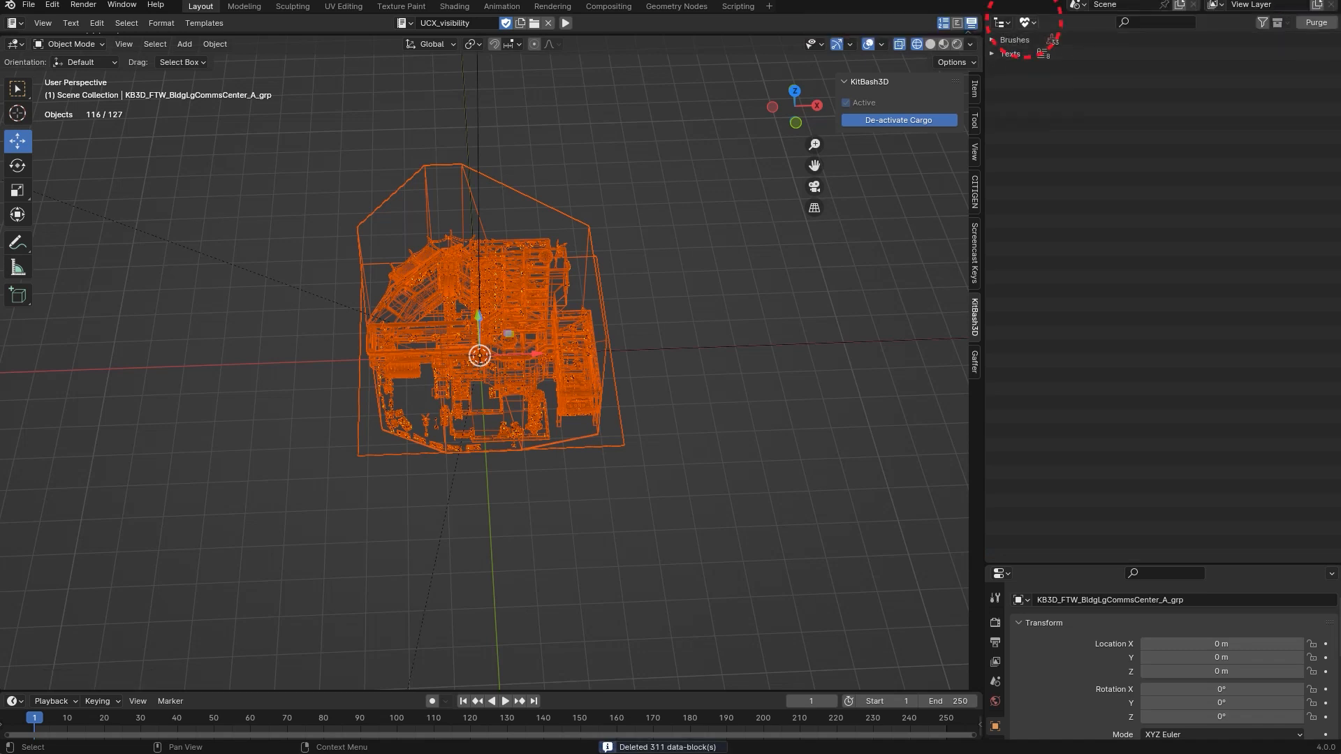
left_click(1004, 22)
left_click(1048, 63)
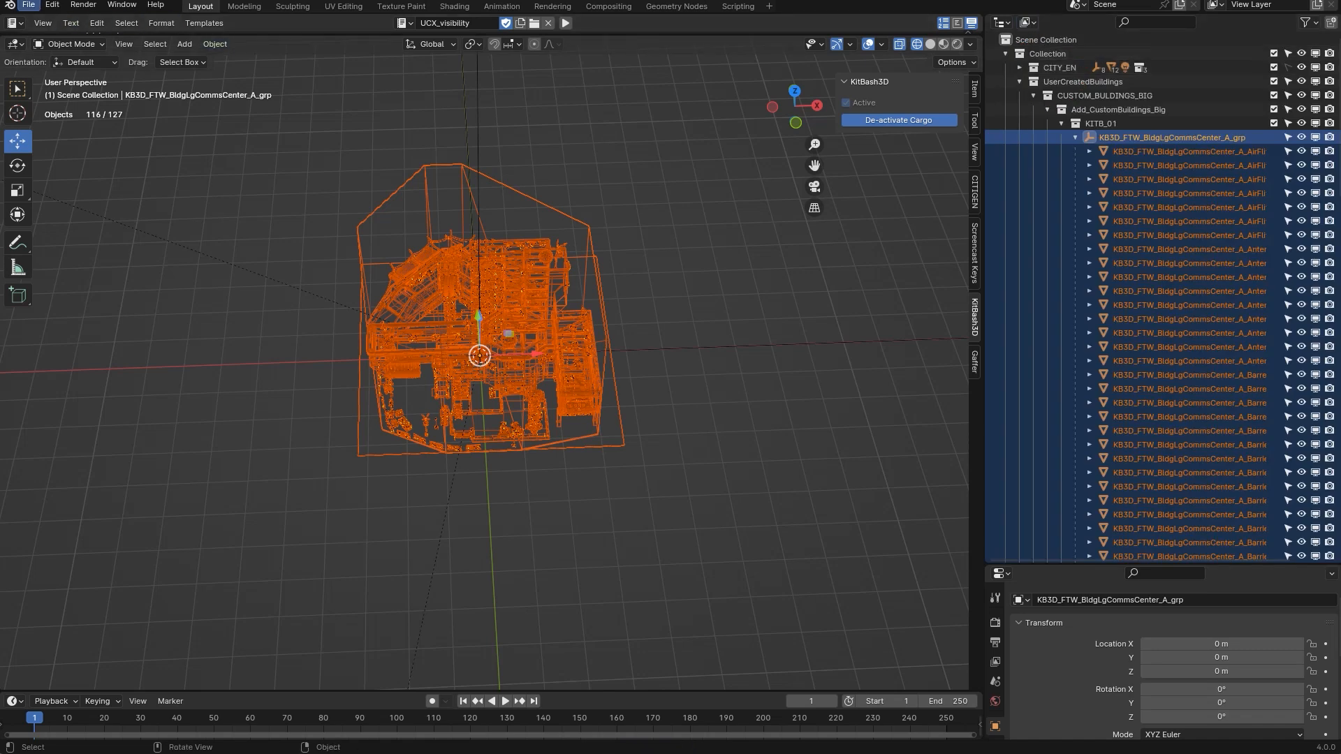
- Save the building preparation file
left_click(29, 5)
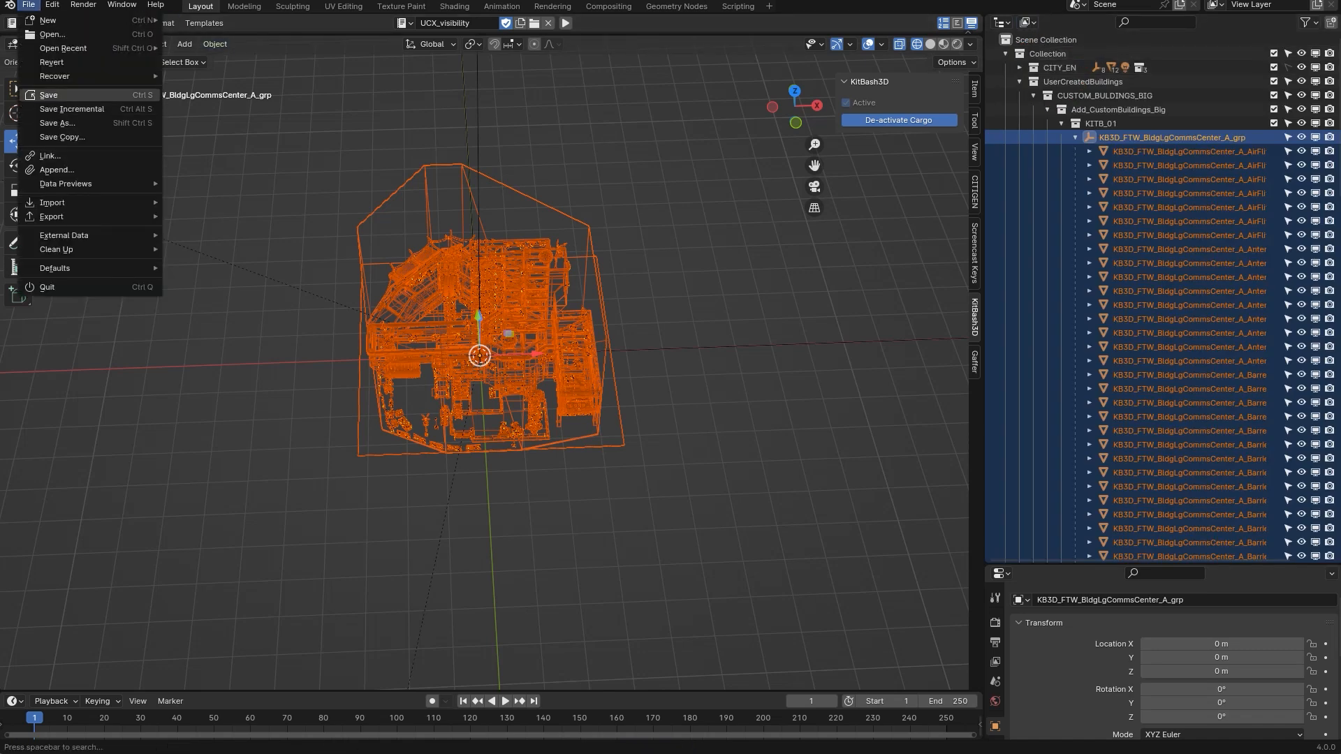
left_click(49, 95)
left_click(52, 5)
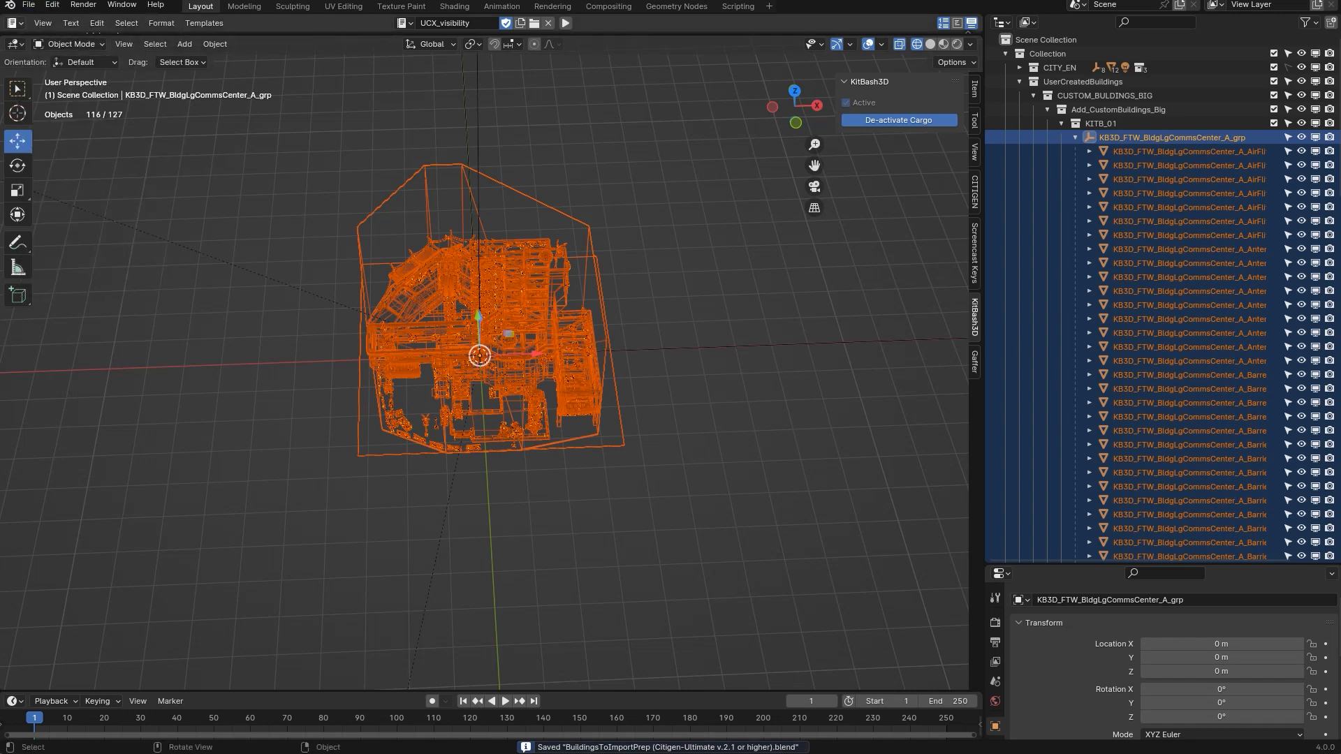
- Pack all external resources into the blend file and save it again
left_click(28, 5)
mouse_move(63, 216)
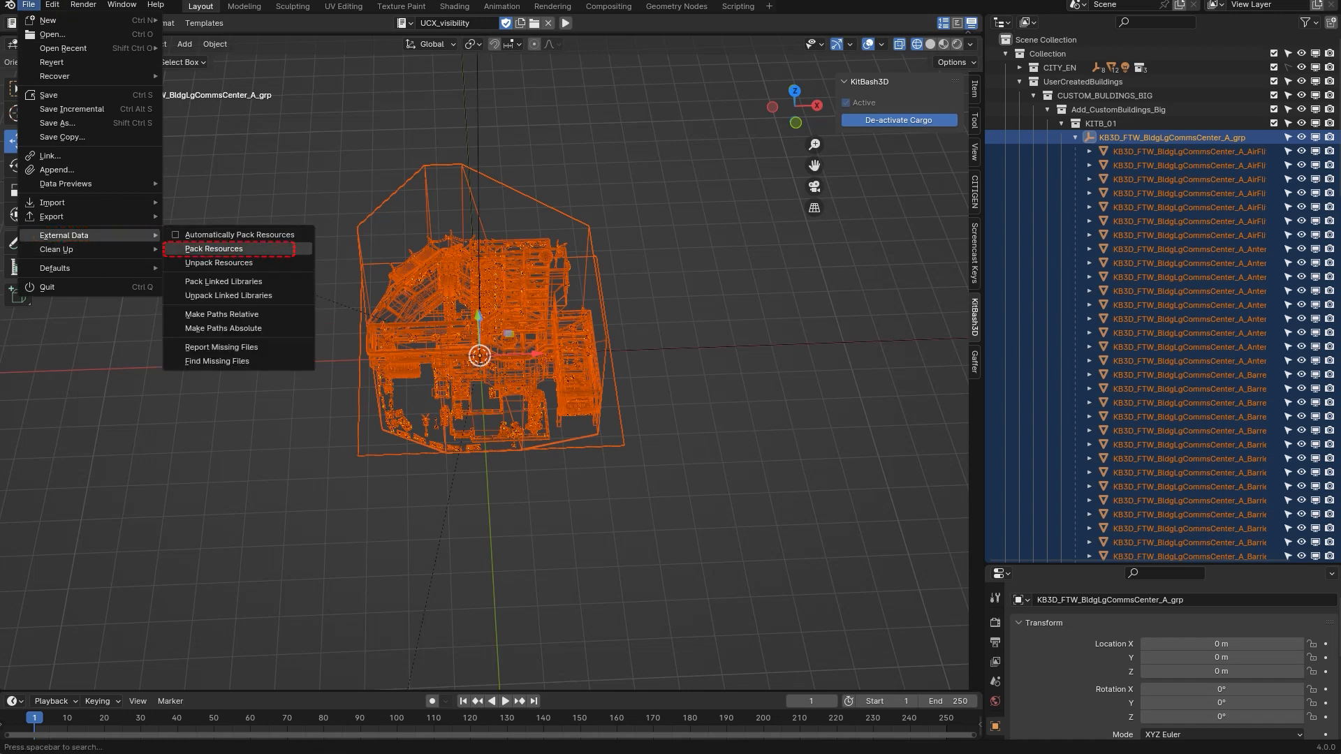
left_click(214, 249)
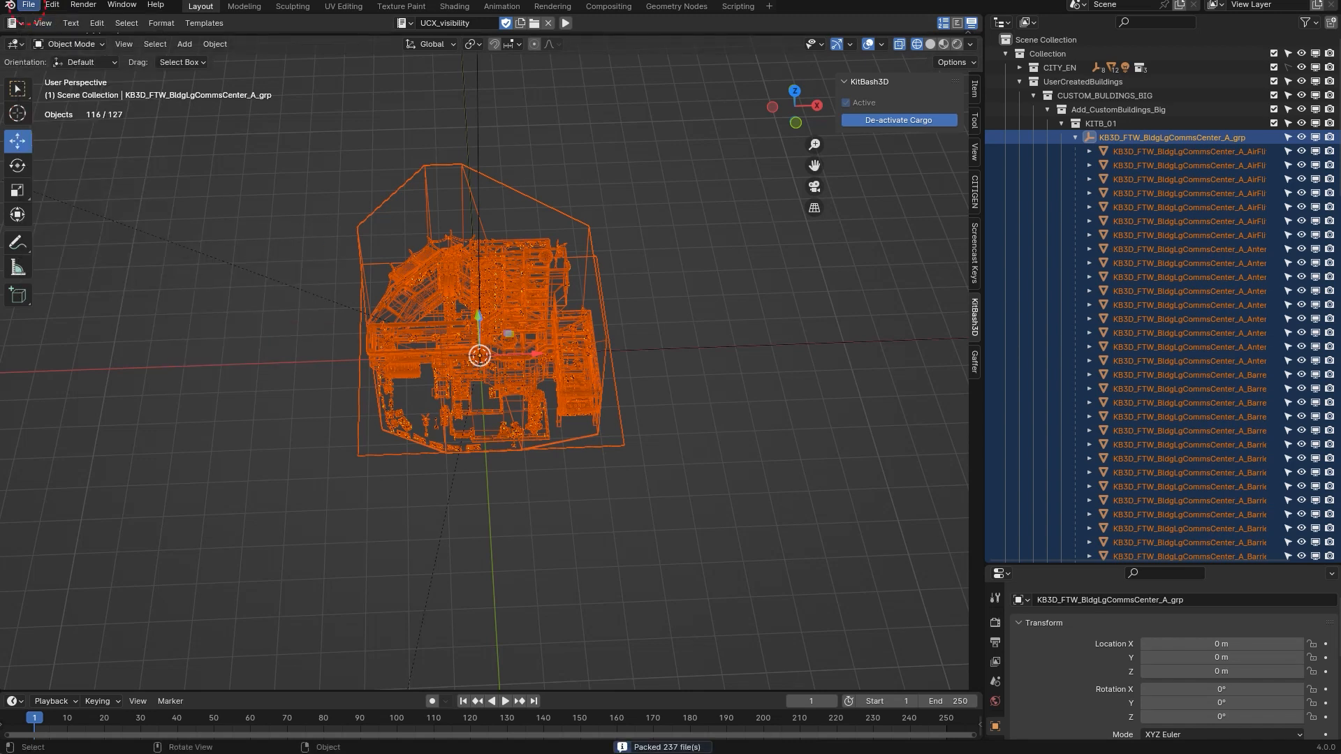
left_click(29, 5)
left_click(49, 95)
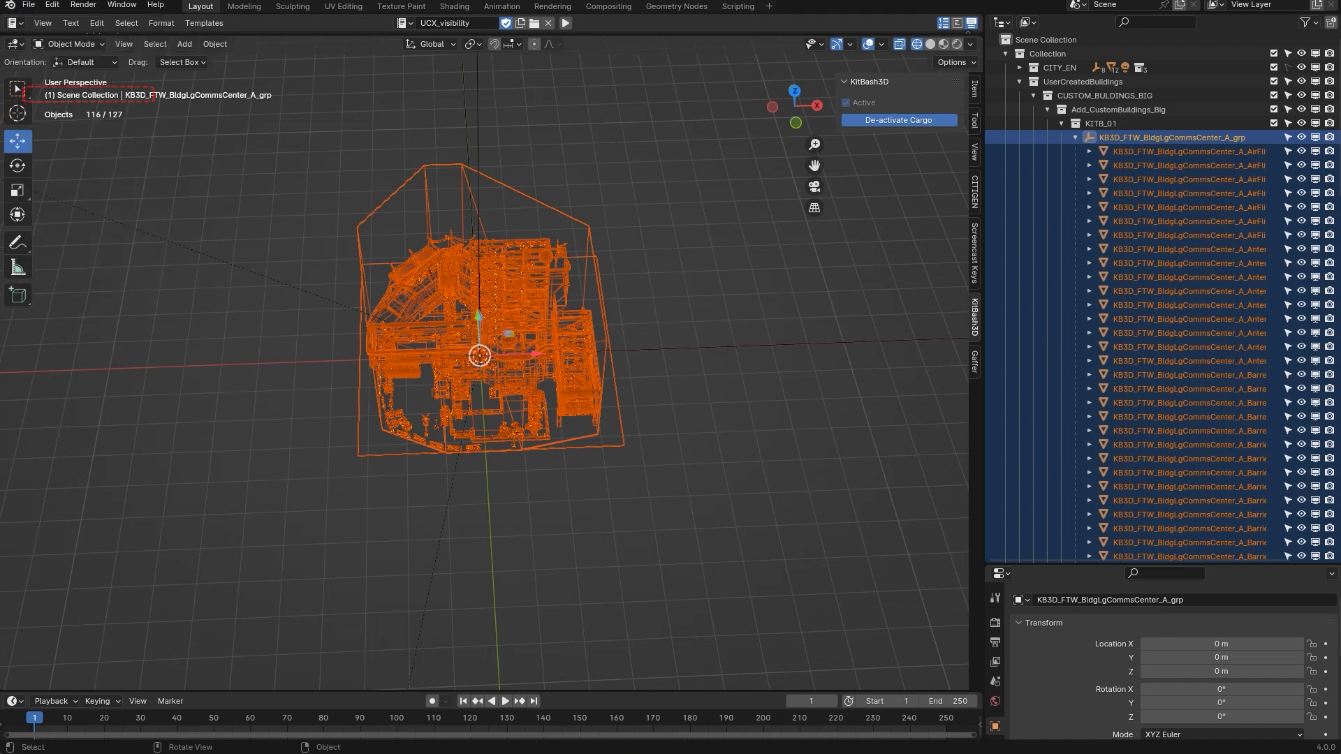
- Open the recent city file CitigenCustom_01.blend
left_click(28, 5)
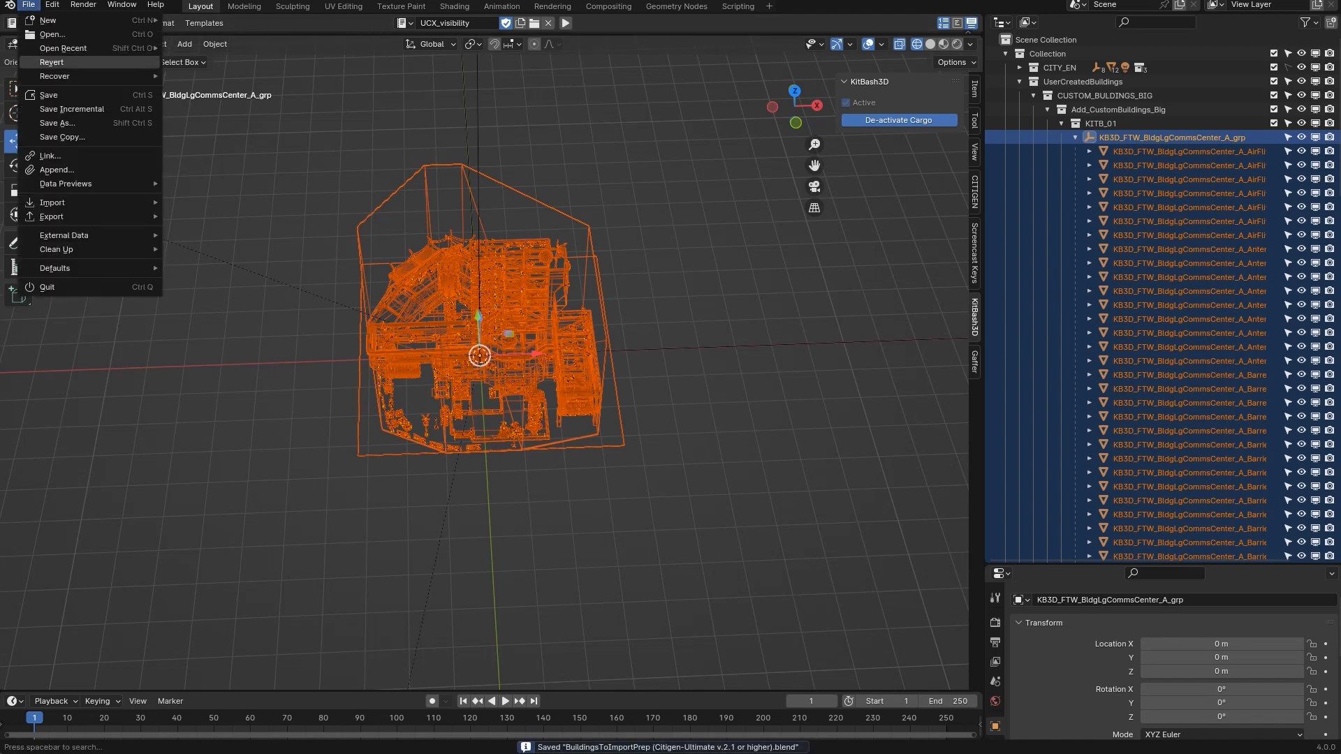
mouse_move(63, 48)
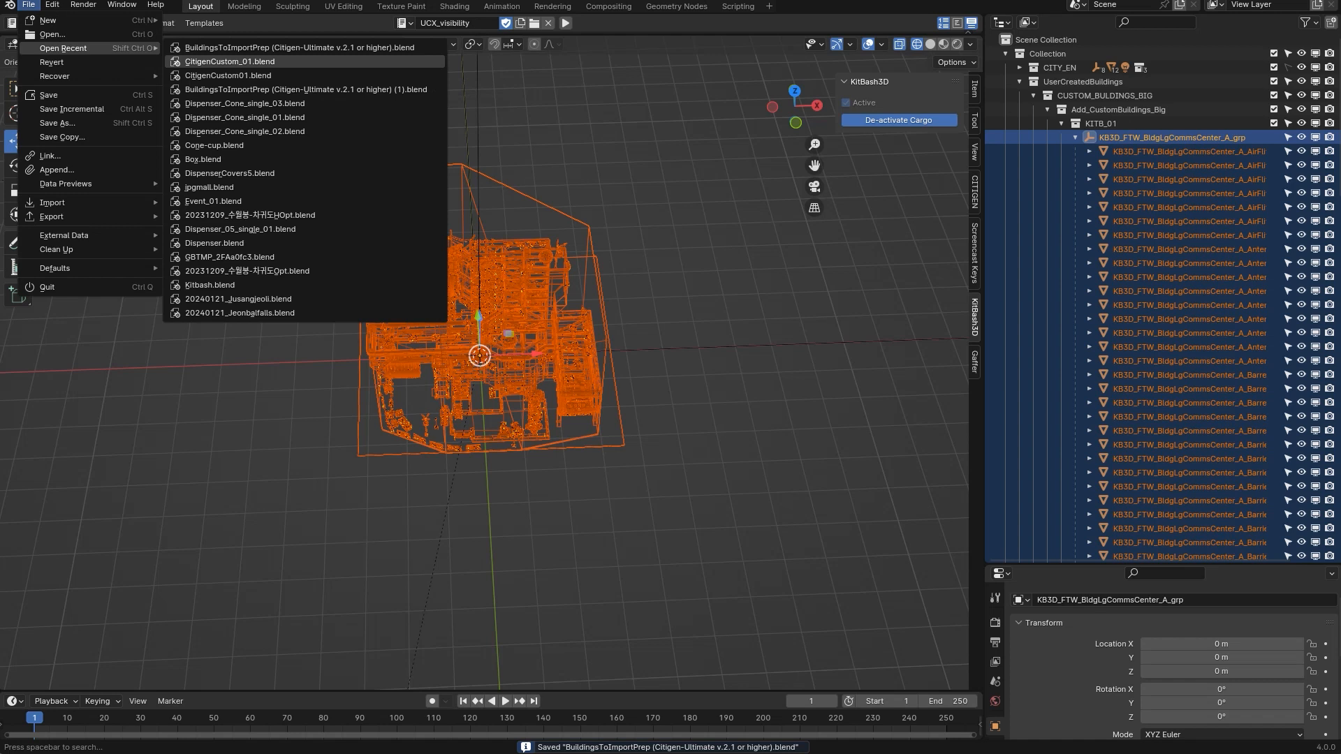
left_click(231, 61)
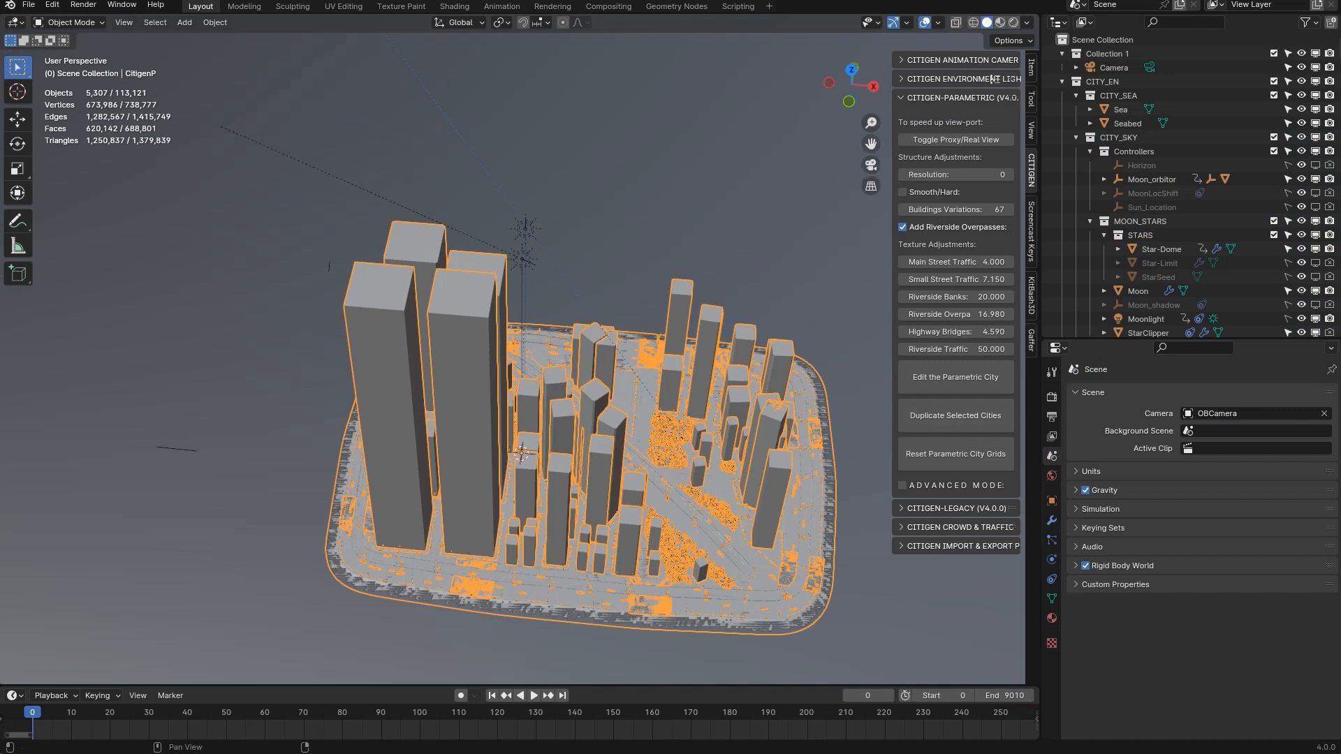
- Enable Advanced Mode in the Citigen-Parametric settings and load the game-friendly default buildings
left_click_drag(890, 314, 846, 314)
left_click(859, 485)
scroll(863, 482, "down", 9)
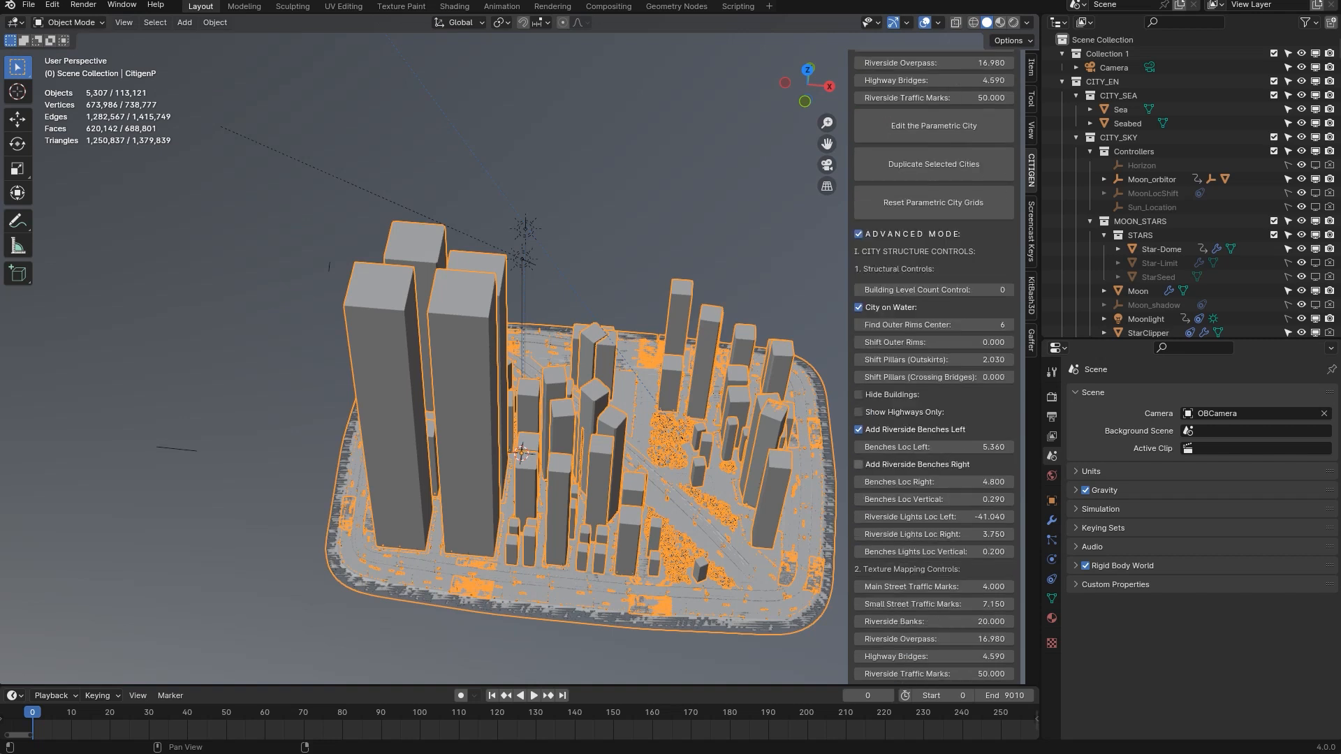
scroll(908, 468, "down", 3)
scroll(933, 468, "down", 3)
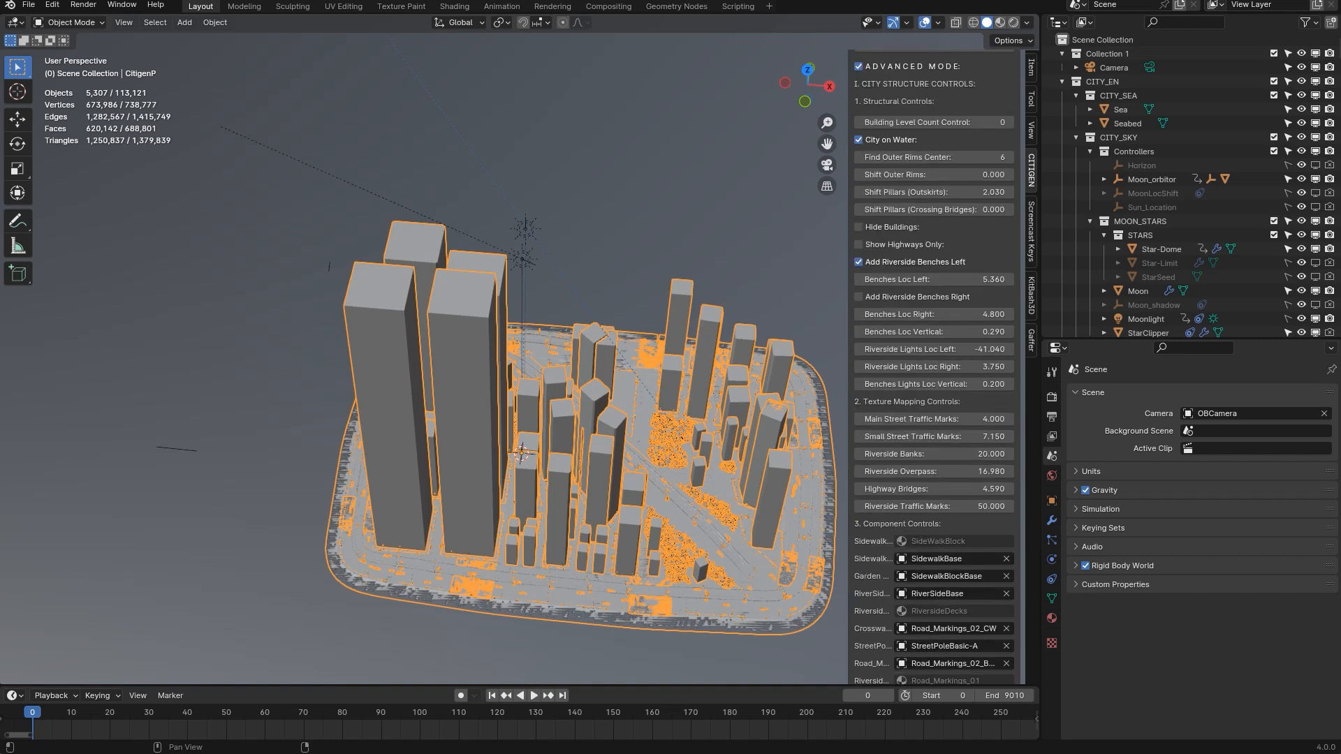
scroll(933, 468, "down", 15)
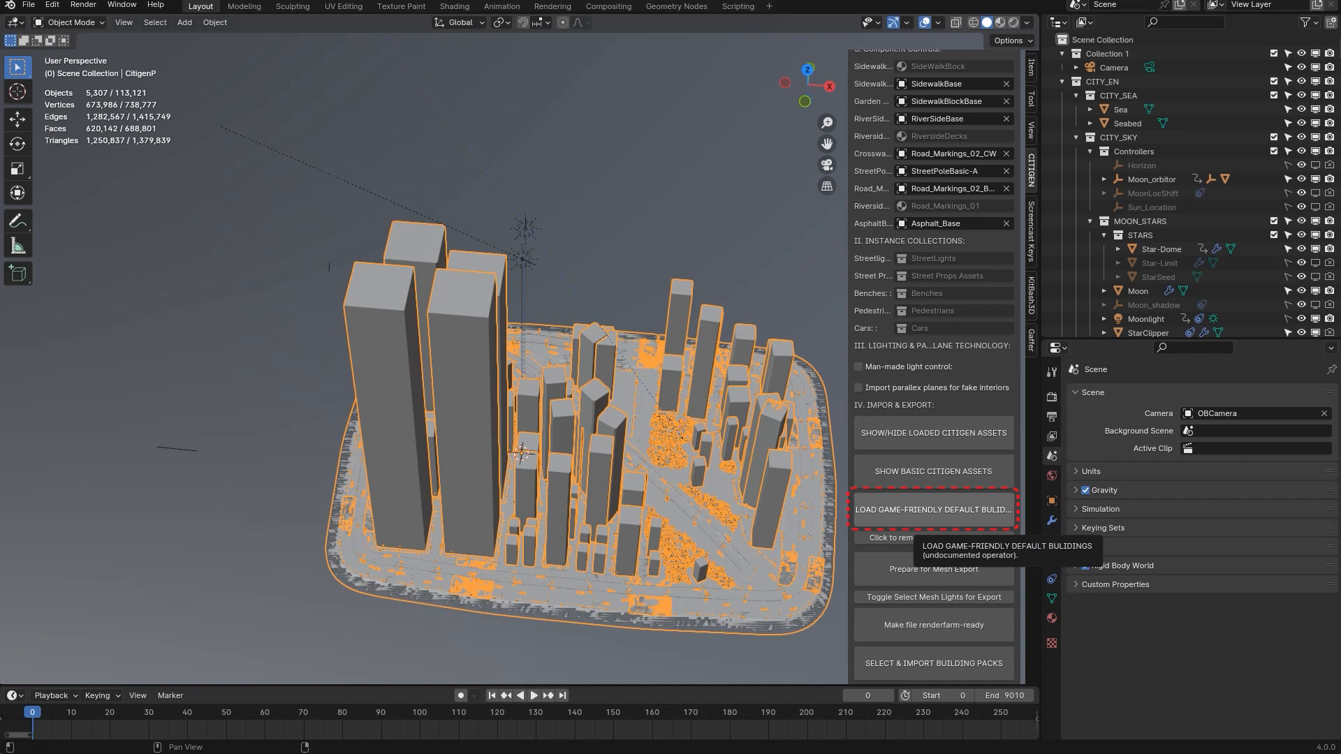
left_click(933, 510)
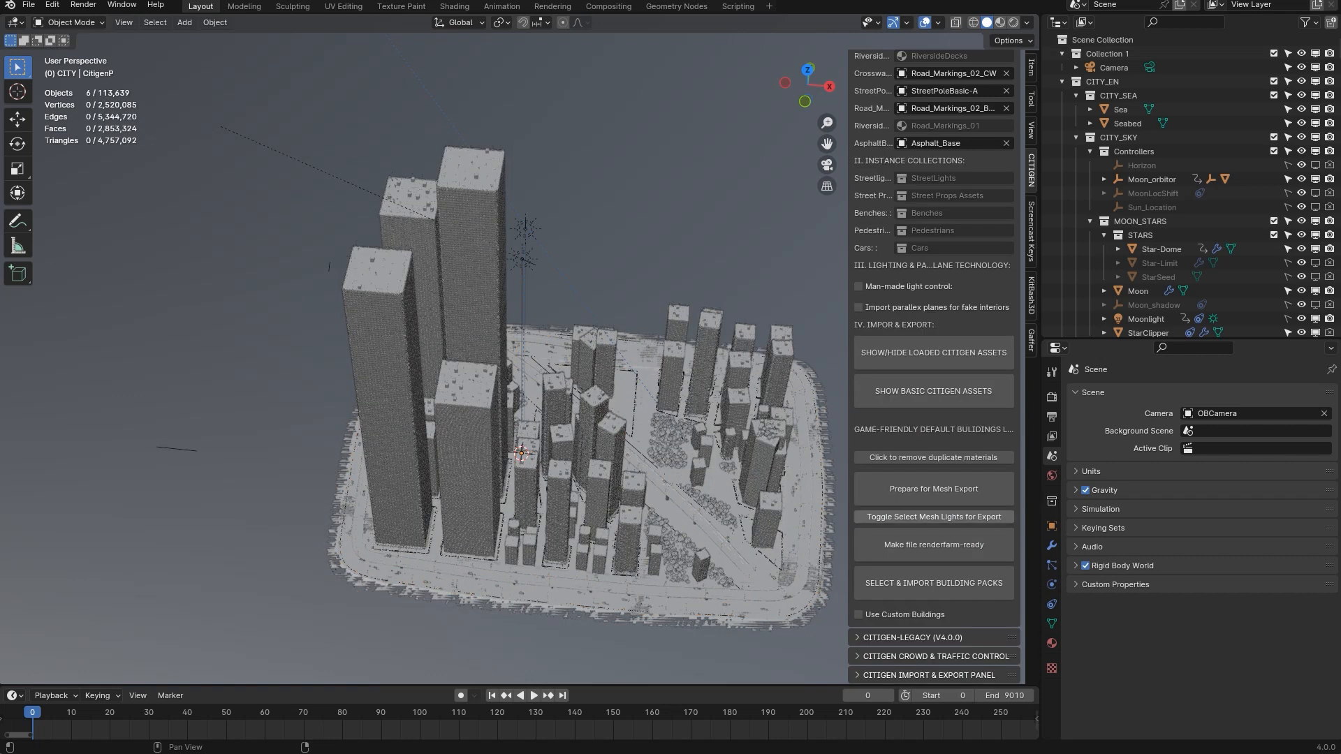
- Select the parametric city and switch it from the real view to the proxy view
scroll(934, 420, "up", 10)
scroll(993, 79, "up", 8)
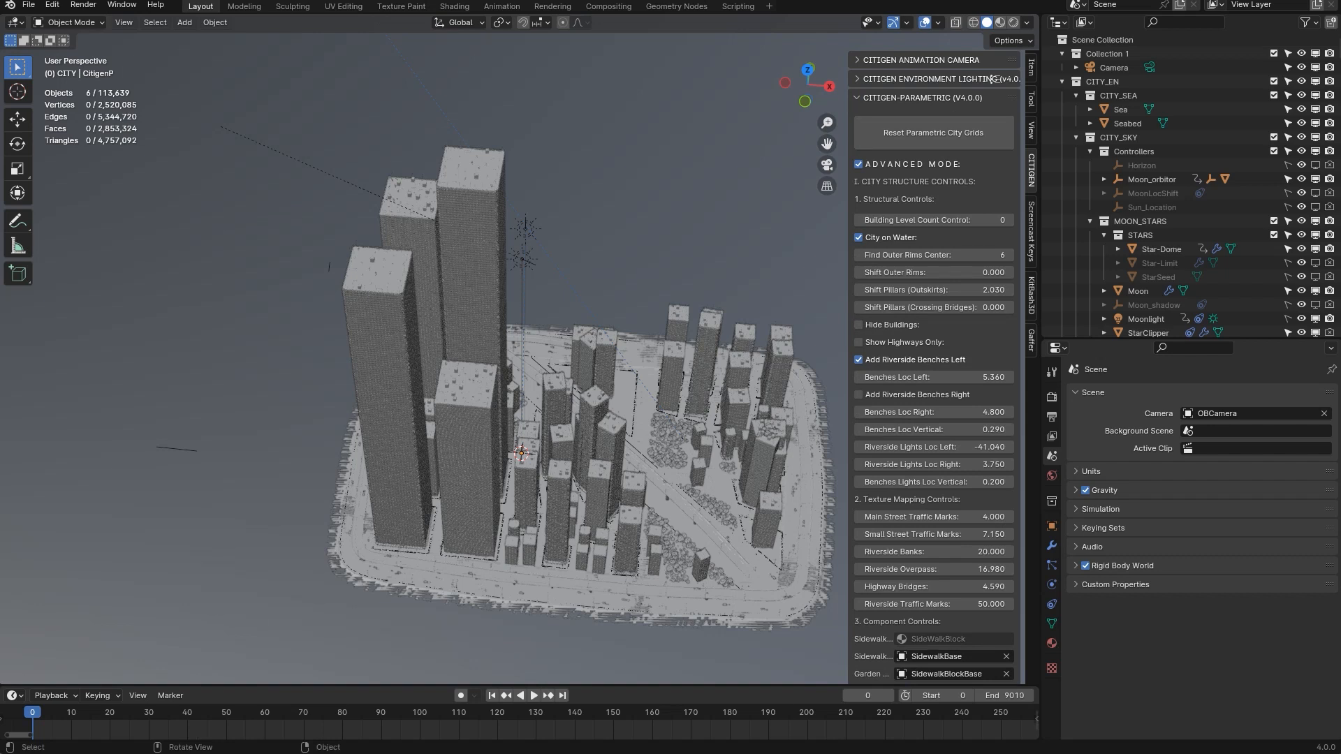
key("a")
left_click(934, 139)
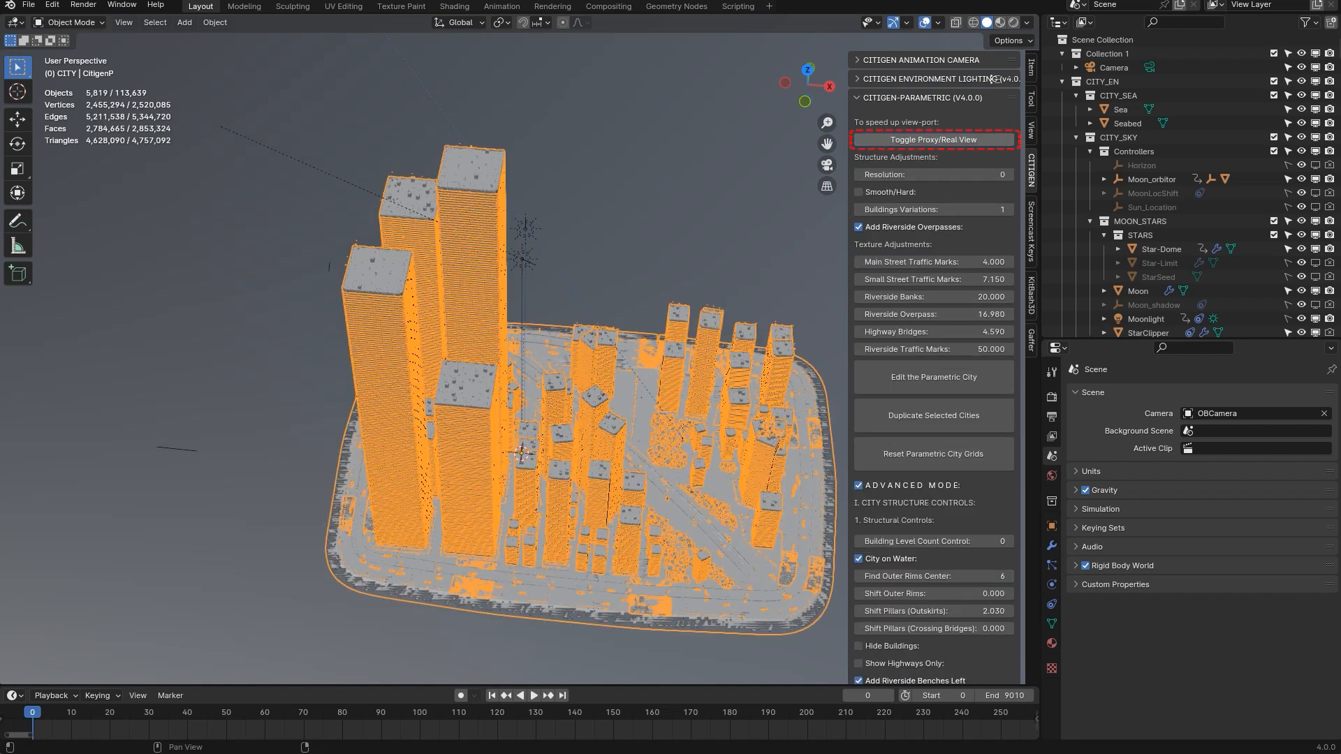
- Import the building pack BuildingsToImportPrep (Citigen-Ultimate v.2.1 or higher).blend into the city, without replacing the original Citigen buildings
scroll(520, 358, "down", 3)
scroll(934, 367, "down", 20)
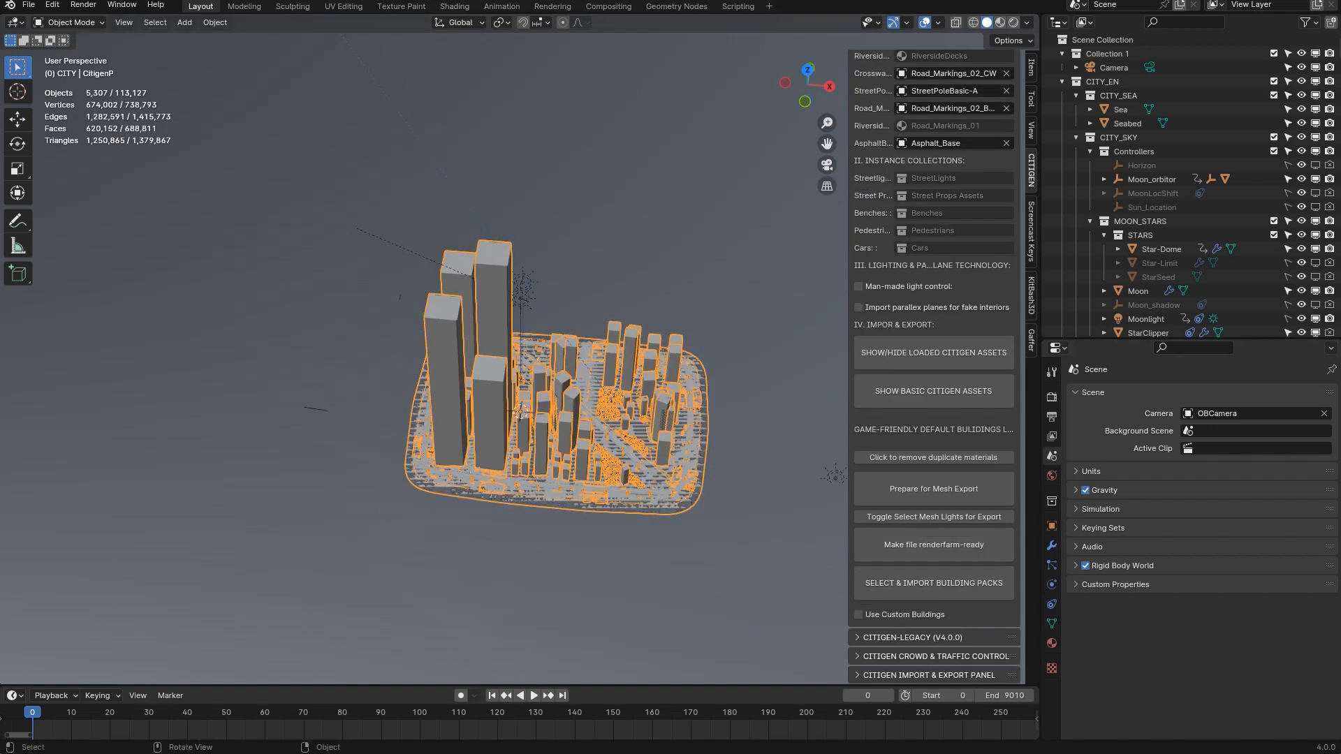
scroll(520, 358, "up", 4)
middle_click_drag(520, 359, 447, 436)
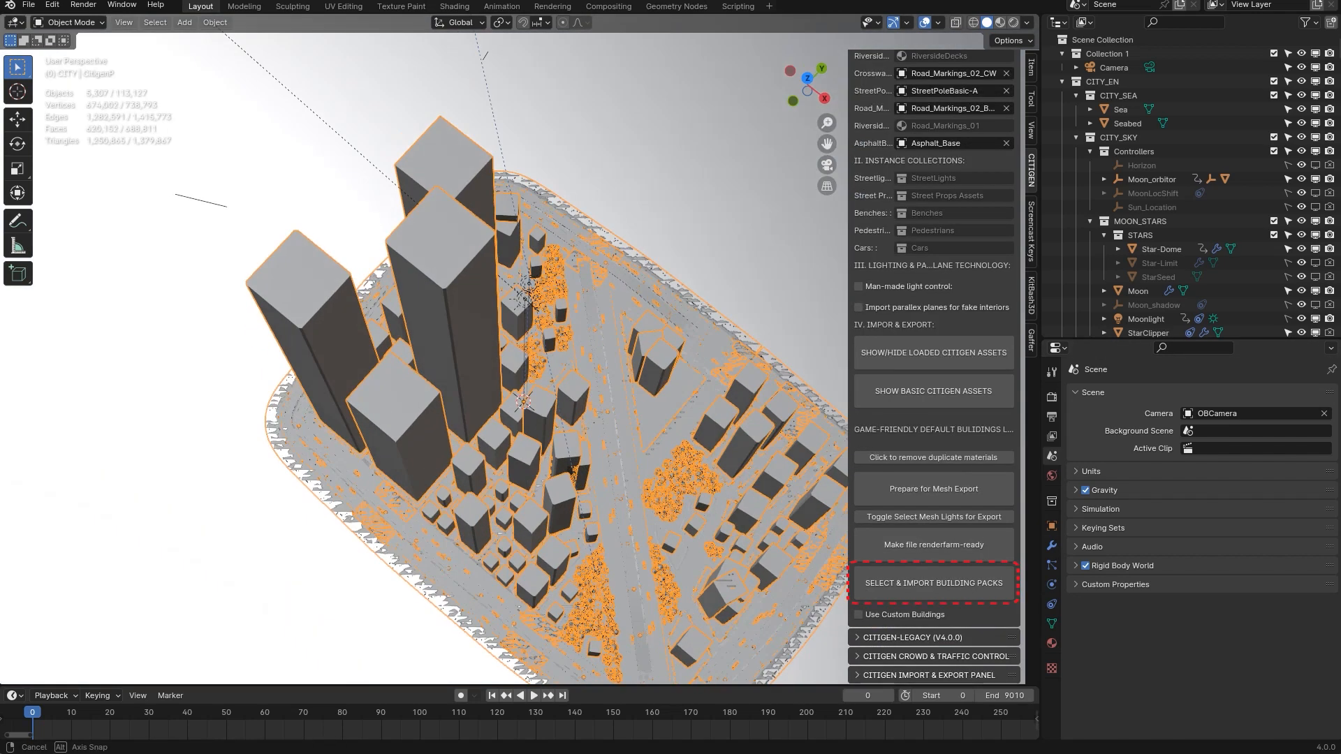
scroll(520, 358, "down", 3)
middle_click_drag(520, 358, 473, 284, "shift")
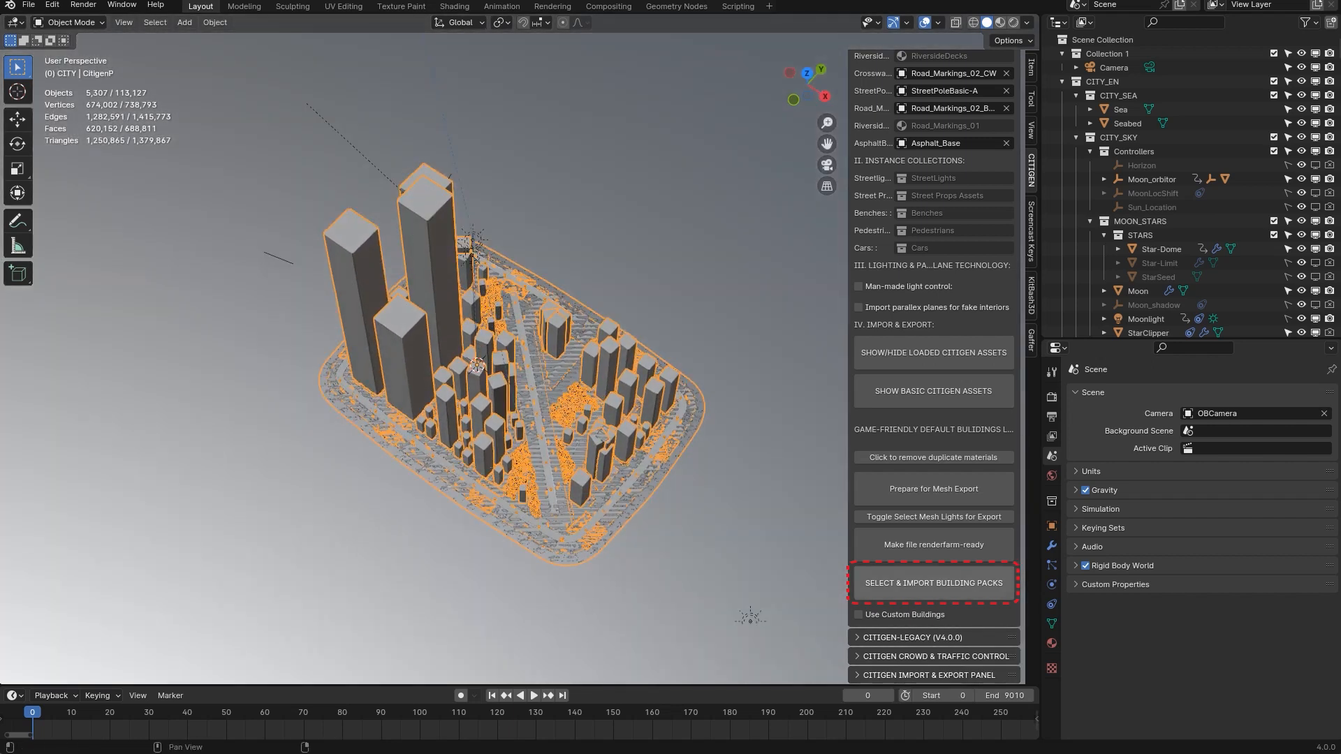
left_click(934, 583)
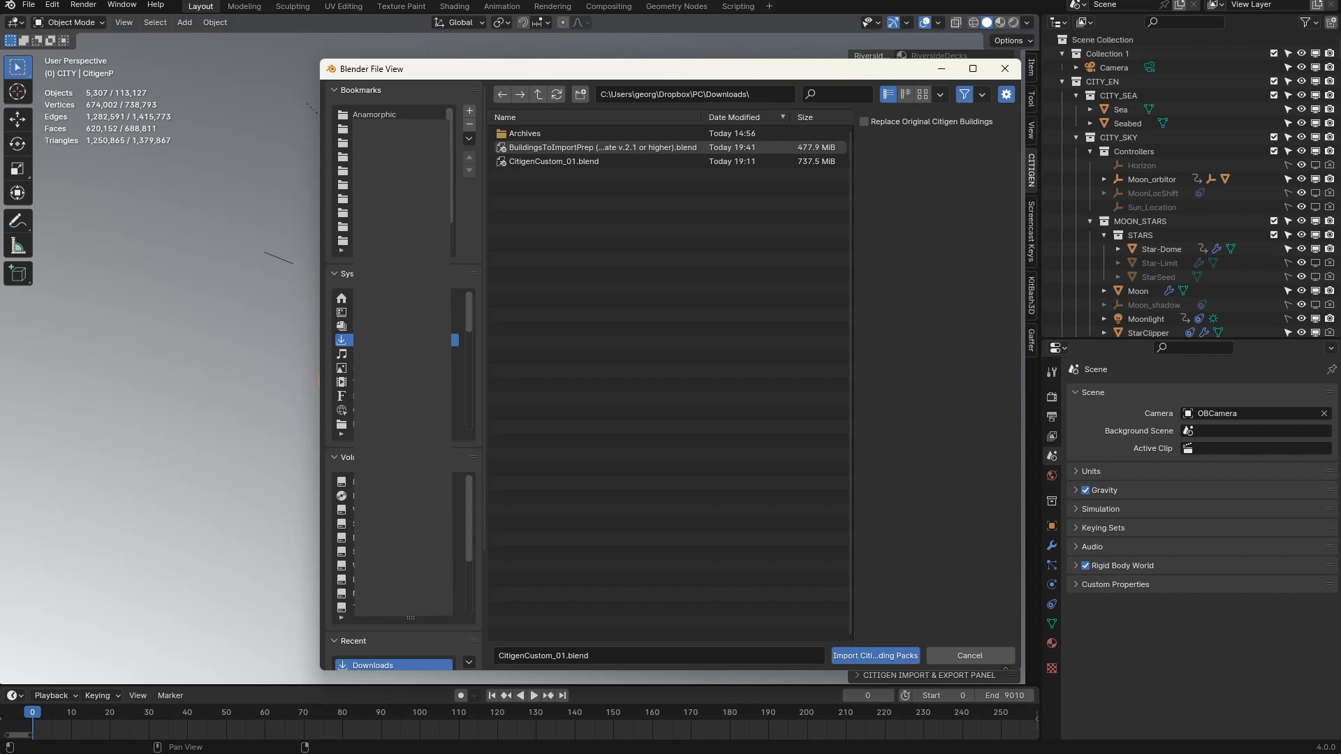
left_click(600, 147)
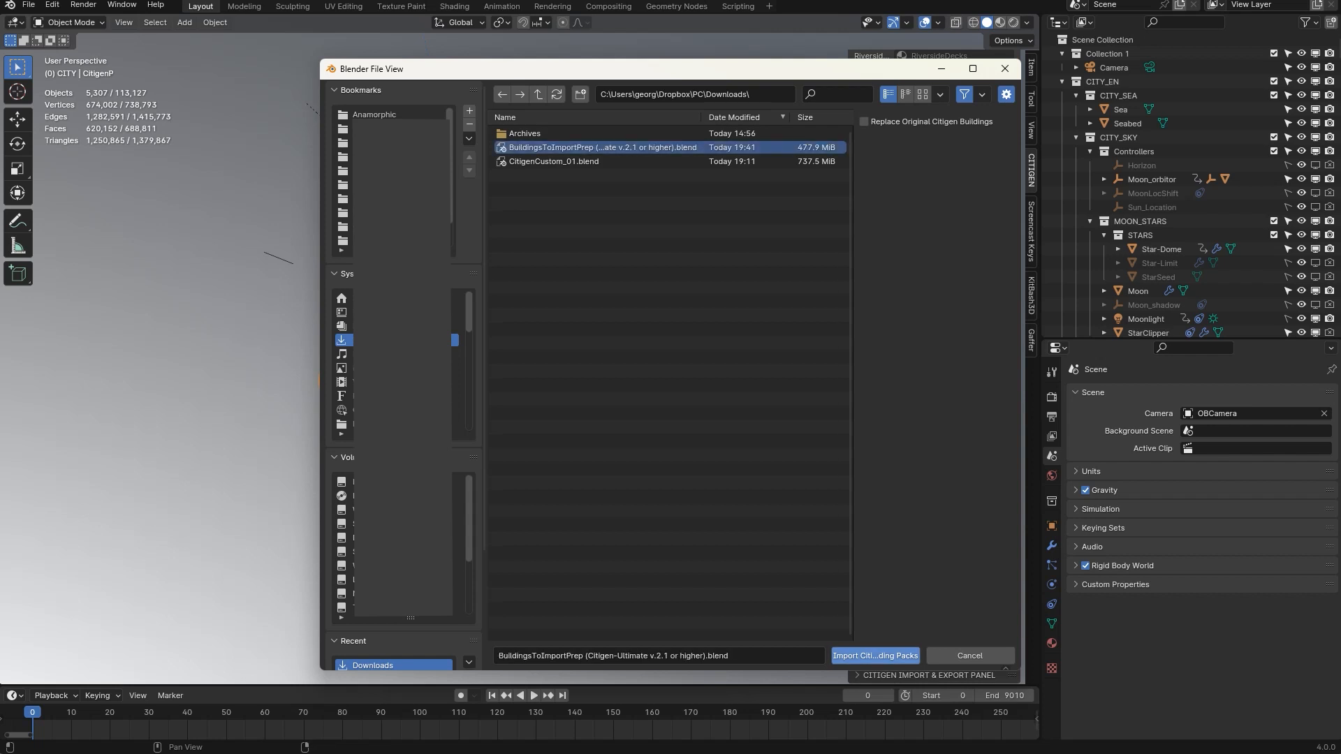
left_click(875, 656)
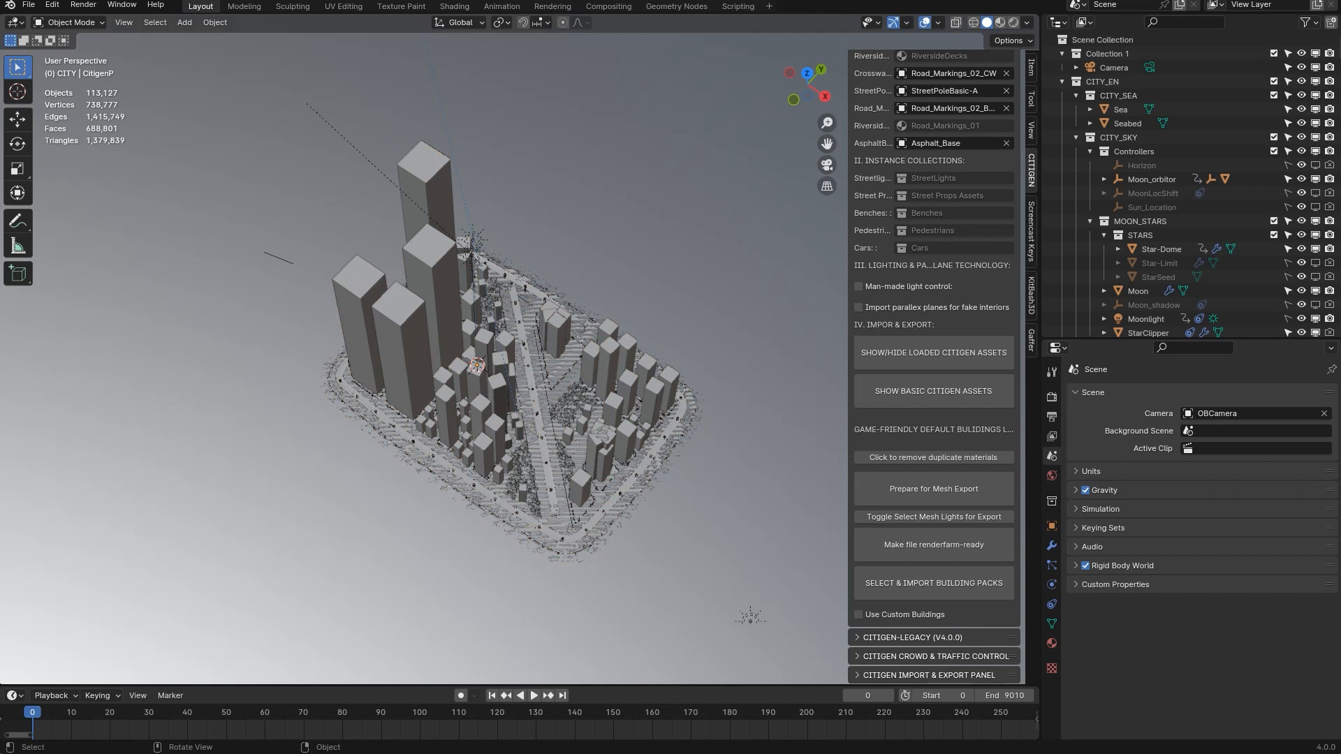
- Select the parametric city and set its Buildings Variations to 2
middle_click_drag(489, 391, 649, 356)
scroll(510, 370, "up", 4)
scroll(650, 356, "down", 3)
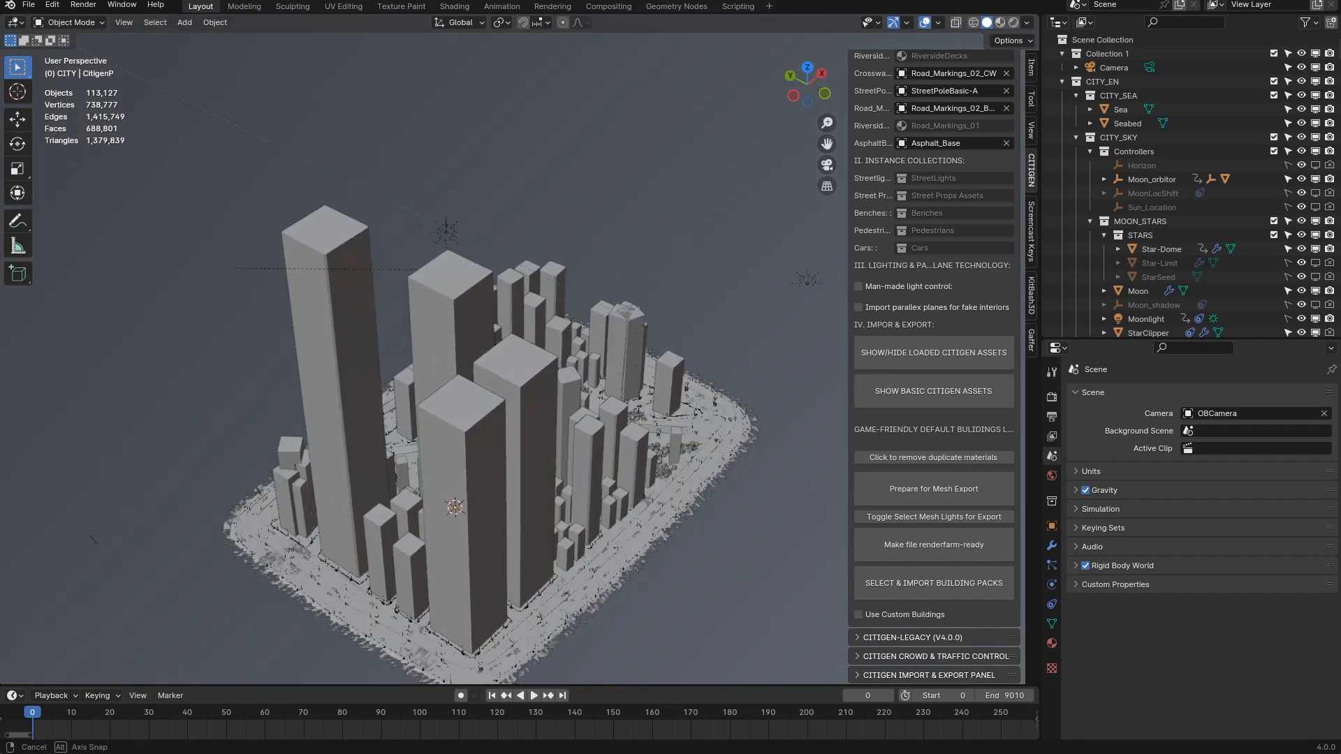
scroll(934, 391, "up", 4)
scroll(934, 273, "up", 17)
left_click(625, 356)
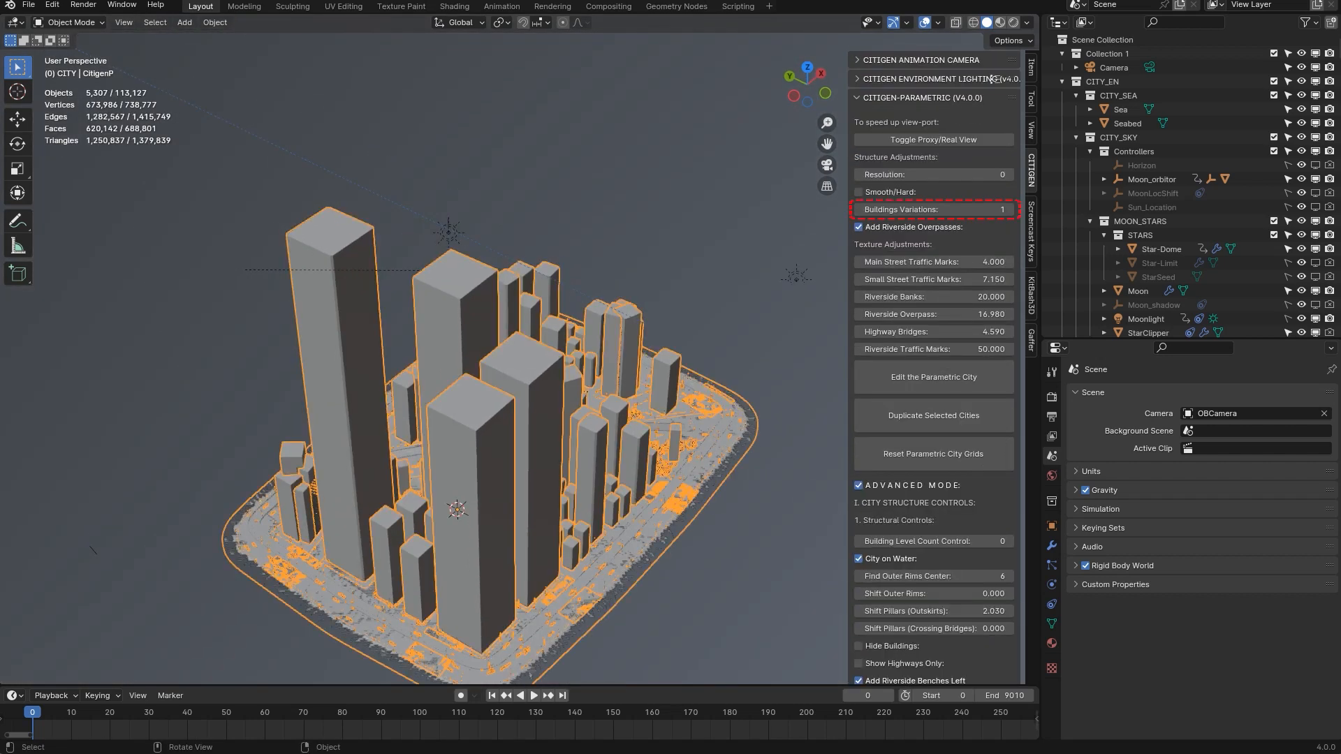
left_click(1010, 210)
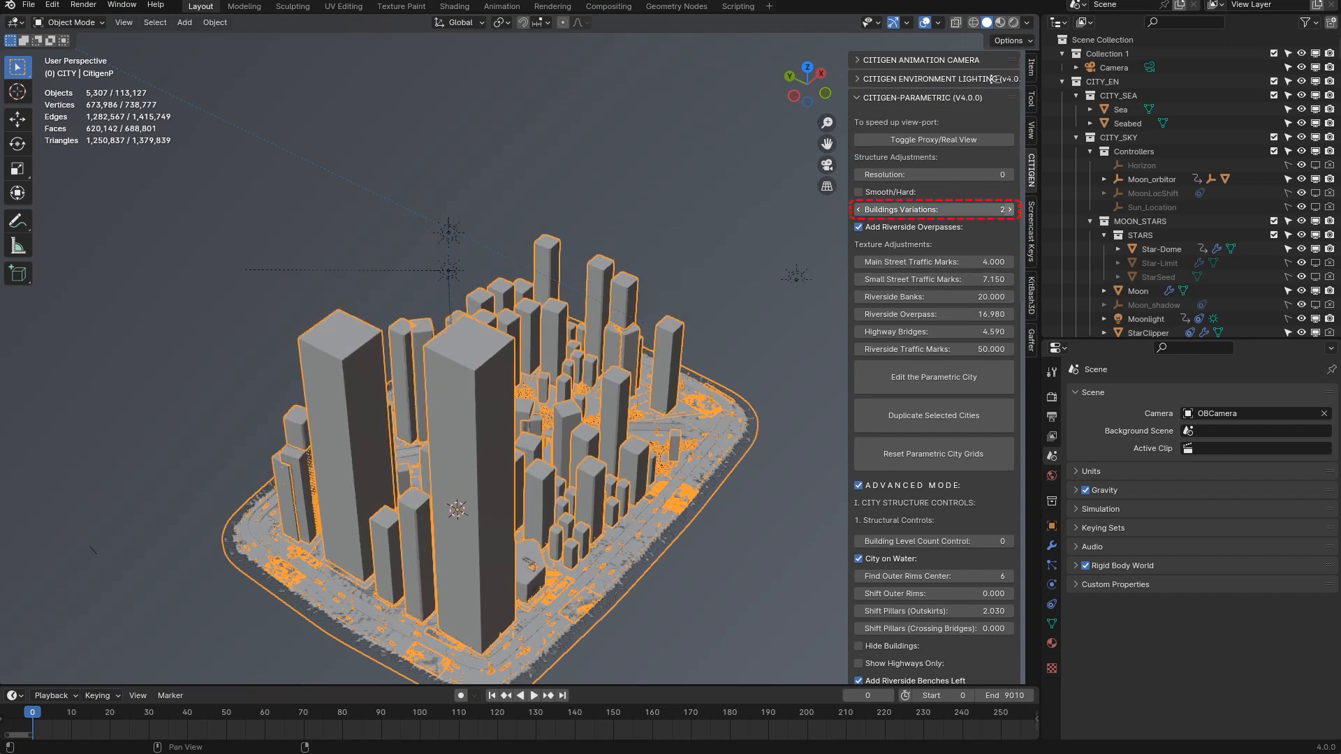
- Switch the parametric city from the proxy view to the real view and hide the viewport overlays
middle_click_drag(671, 350, 524, 321)
scroll(520, 365, "up", 3)
left_click(934, 139)
key("alt+shift+z")
scroll(524, 321, "up", 4)
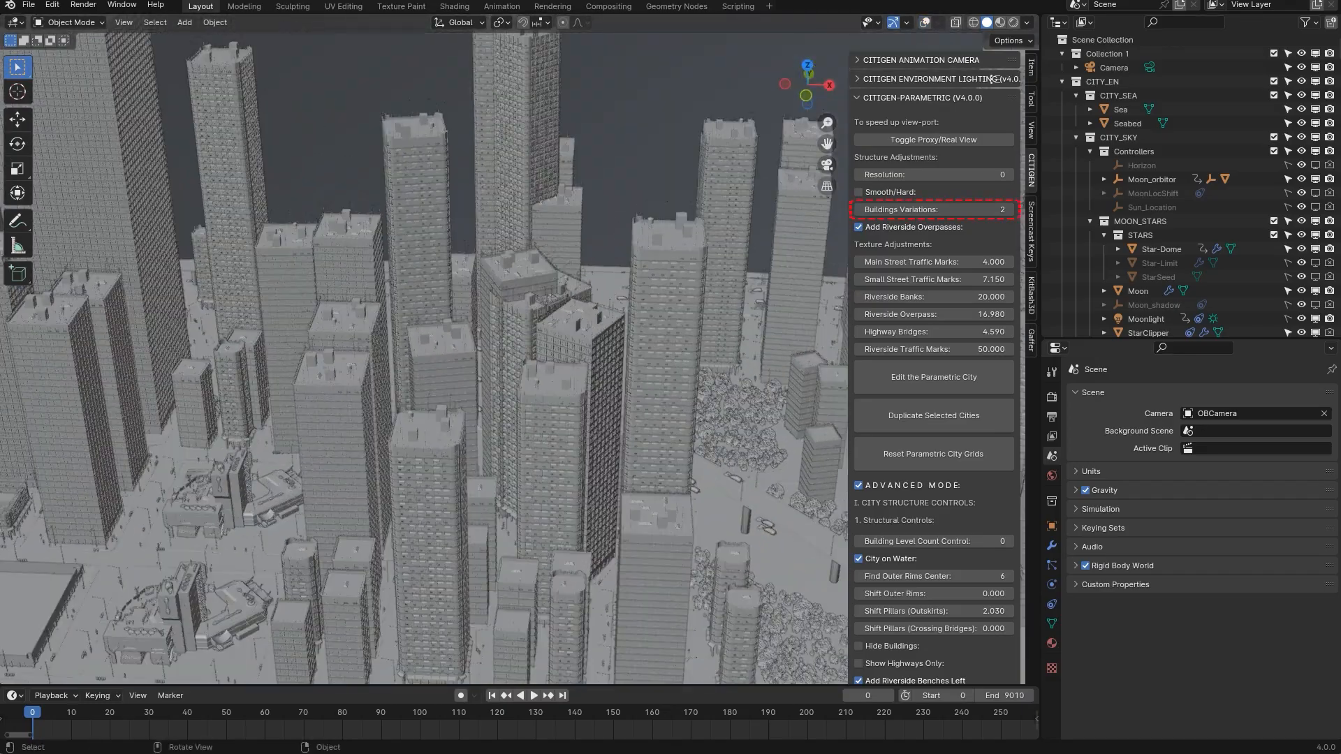
- Raise the parametric city's Buildings Variations one variation at a time to 12
left_click(1010, 209)
scroll(531, 357, "down", 3)
middle_click_drag(531, 356, 663, 481)
scroll(545, 395, "down", 4)
scroll(664, 482, "up", 2)
left_click(1010, 210)
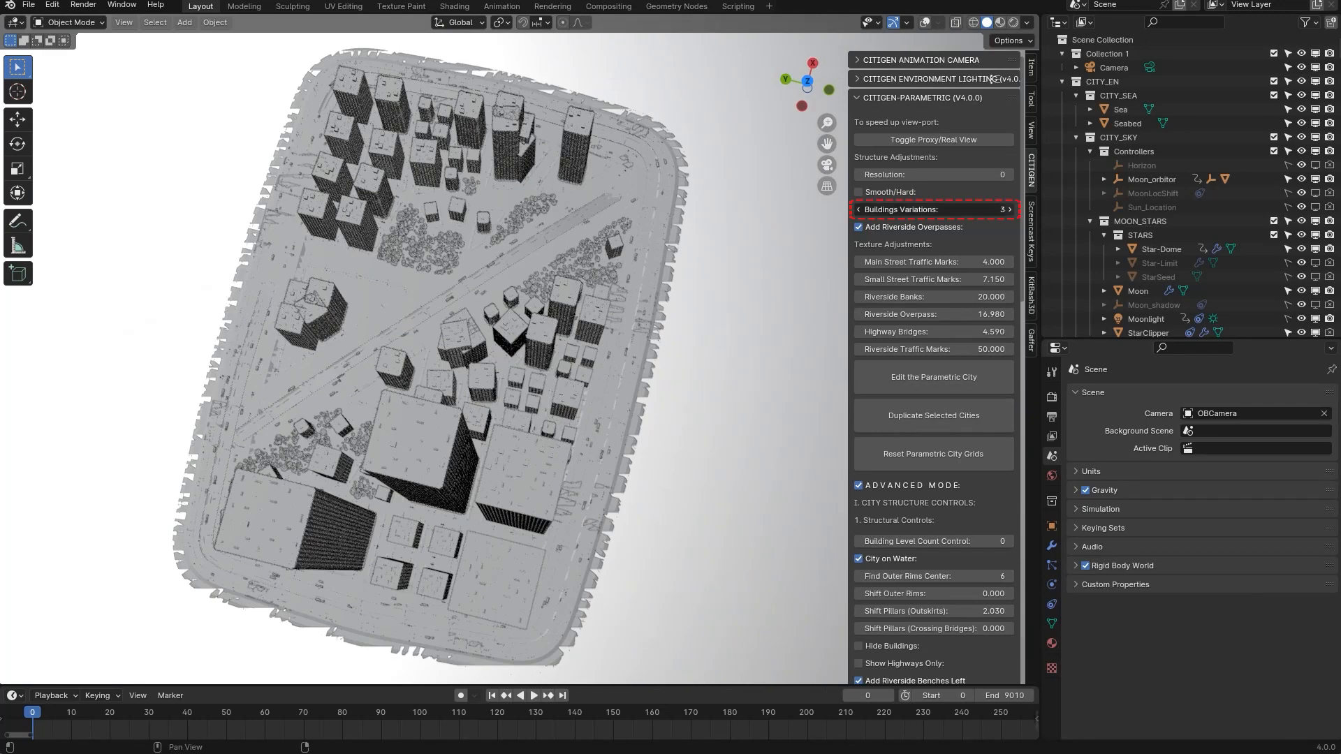
left_click(1010, 209)
left_click(1010, 210)
left_click(1010, 210)
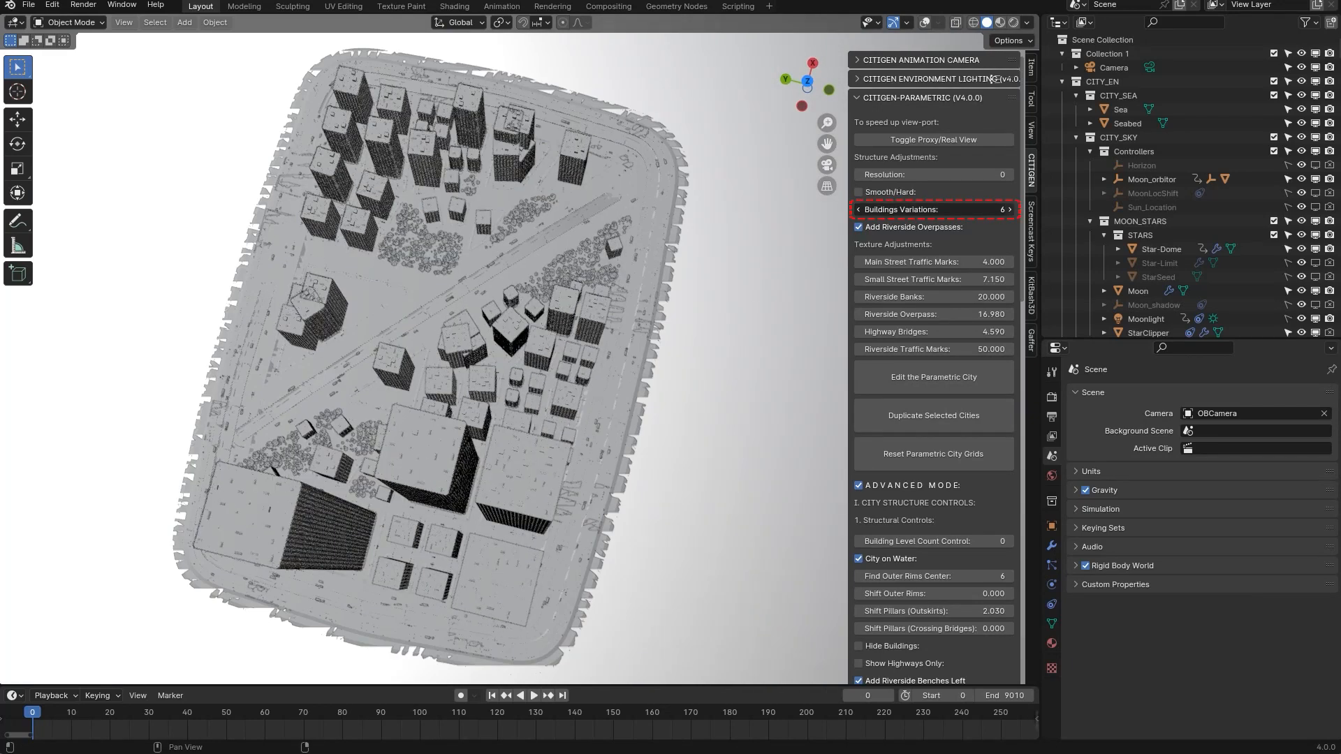
left_click(1011, 210)
left_click(1010, 210)
left_click(1010, 210)
left_click(1010, 209)
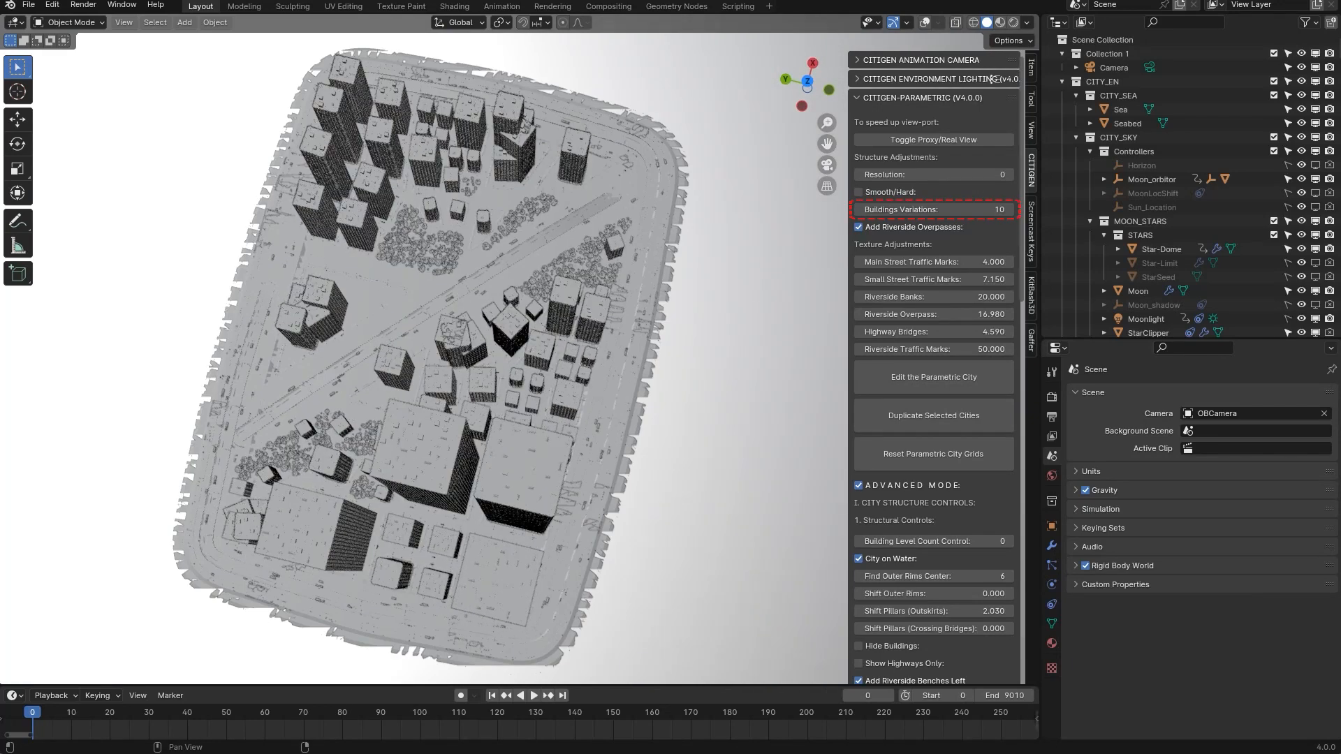
left_click(1010, 210)
left_click(1010, 210)
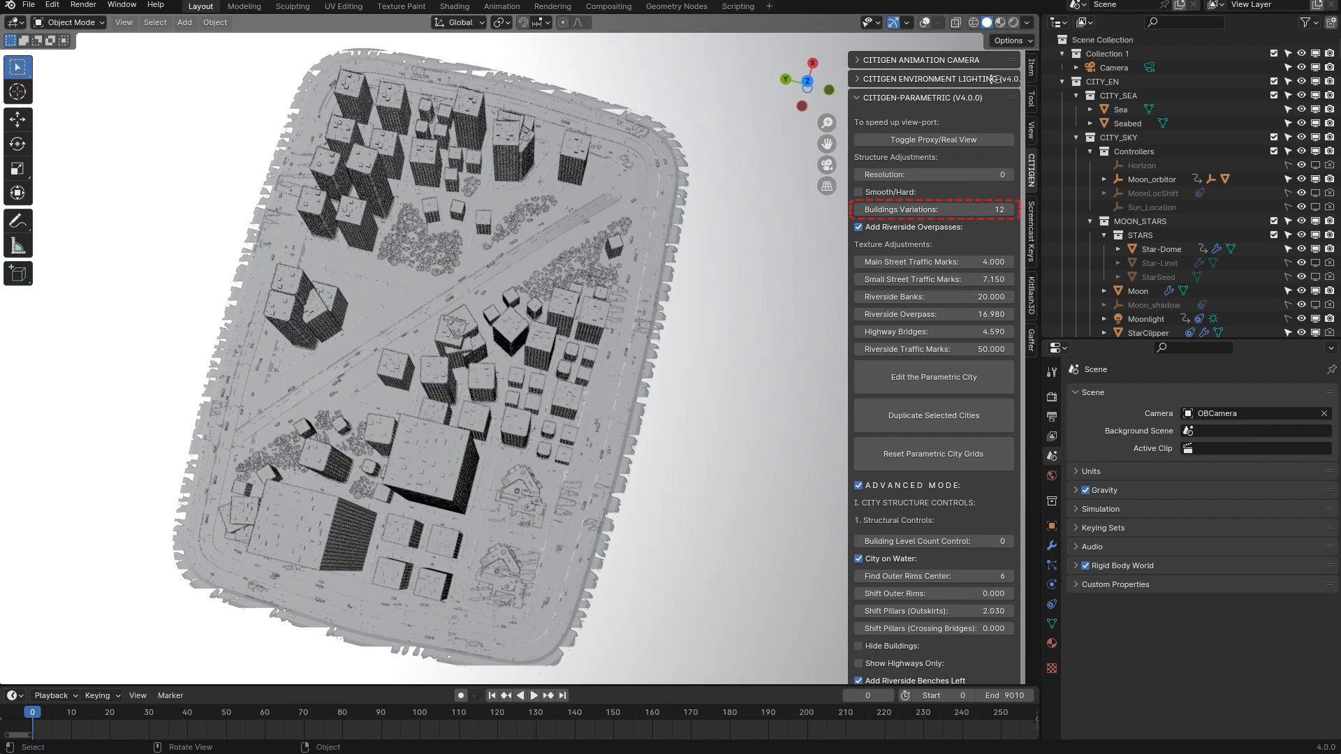
middle_click_drag(615, 419, 536, 248)
scroll(594, 307, "up", 4)
scroll(607, 280, "down", 4)
scroll(518, 314, "up", 4)
scroll(518, 315, "down", 3)
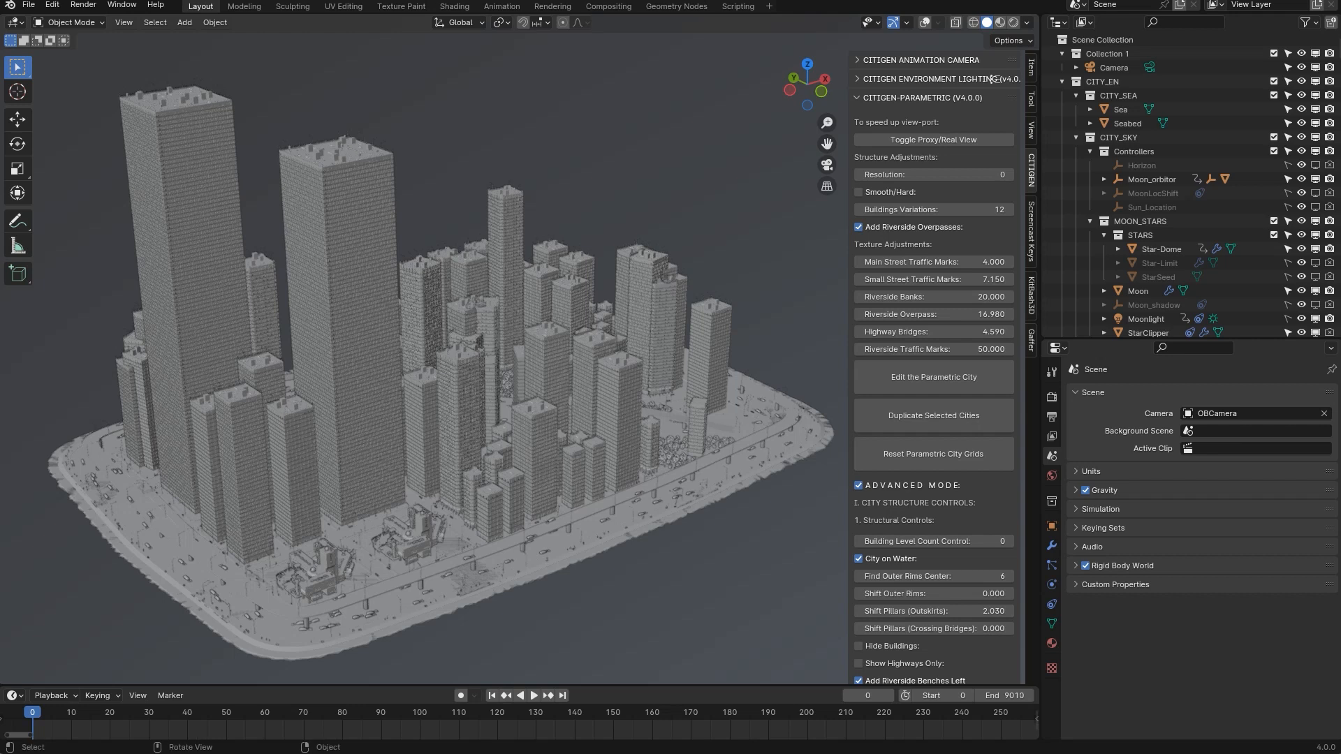
- Show the viewport overlays again and lower the city's Building Level Count Control to -32
key("shift+alt+z")
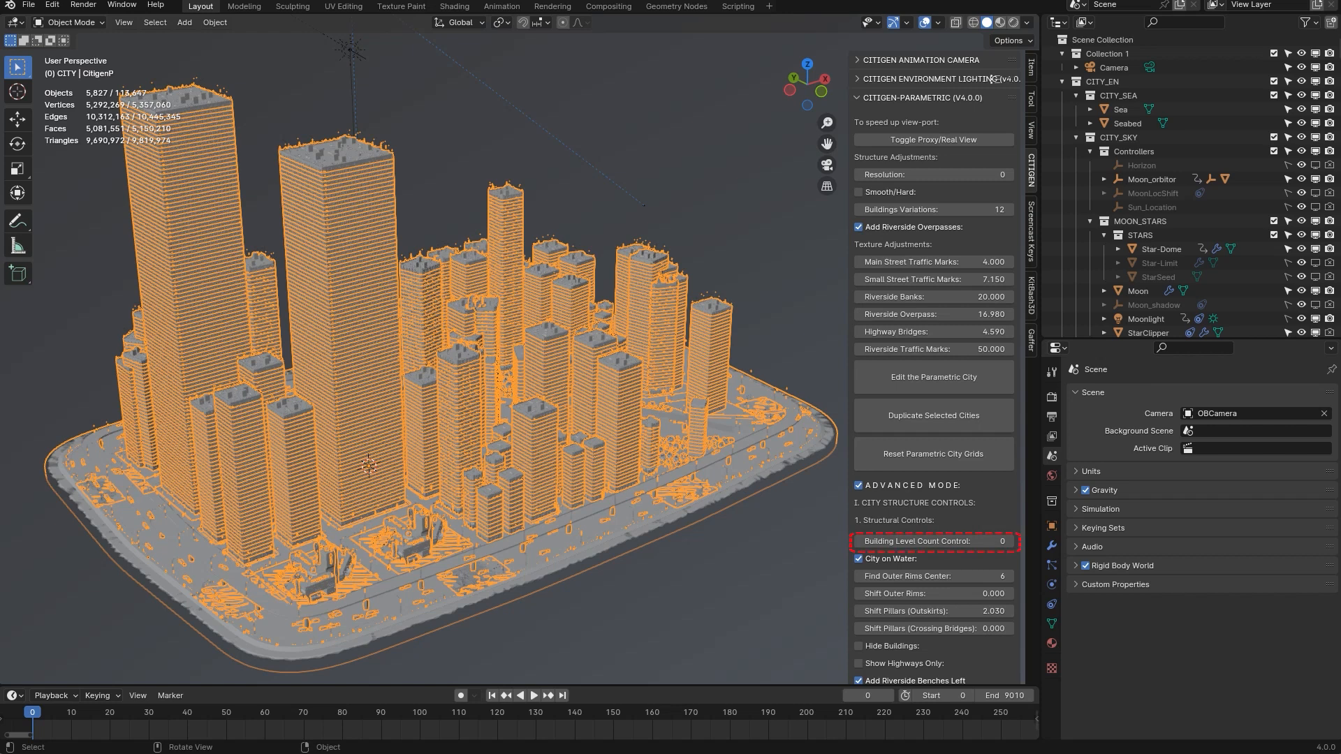
left_click(929, 541)
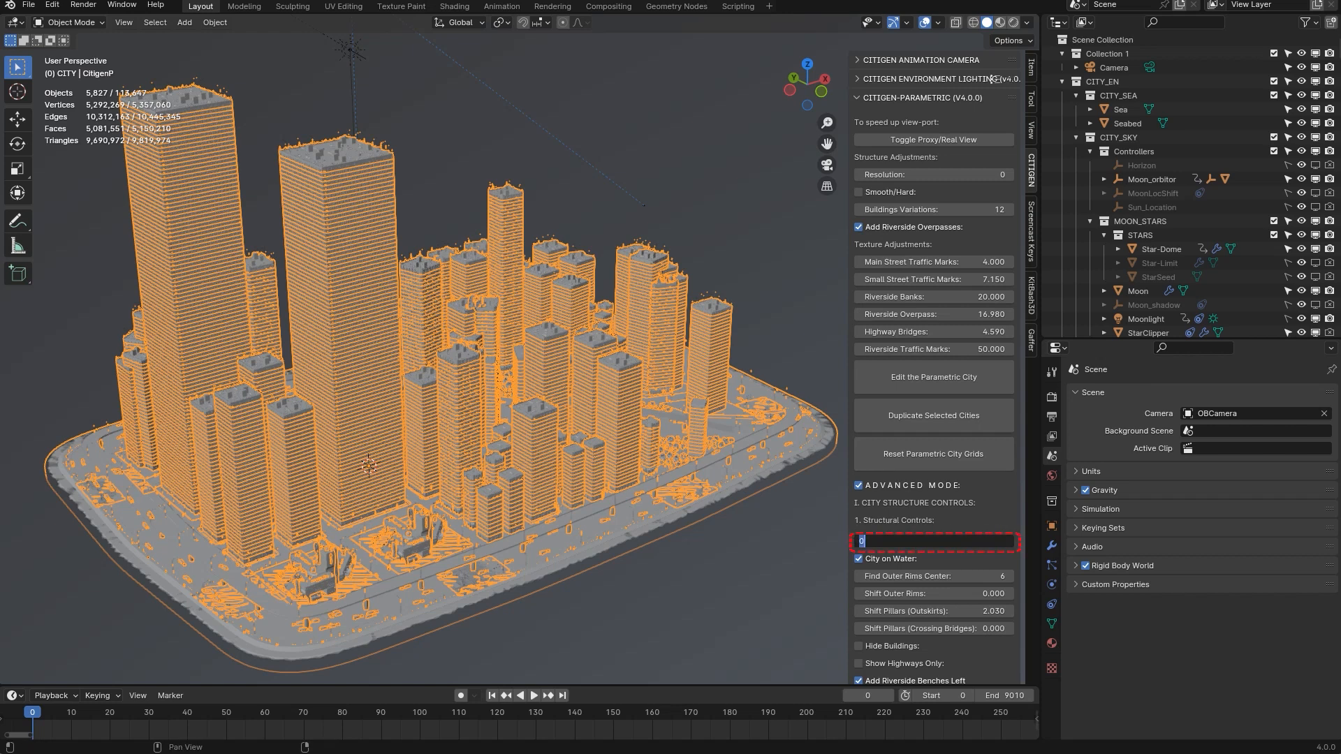
left_click(929, 541)
key("Return")
left_click_drag(929, 541, 901, 541)
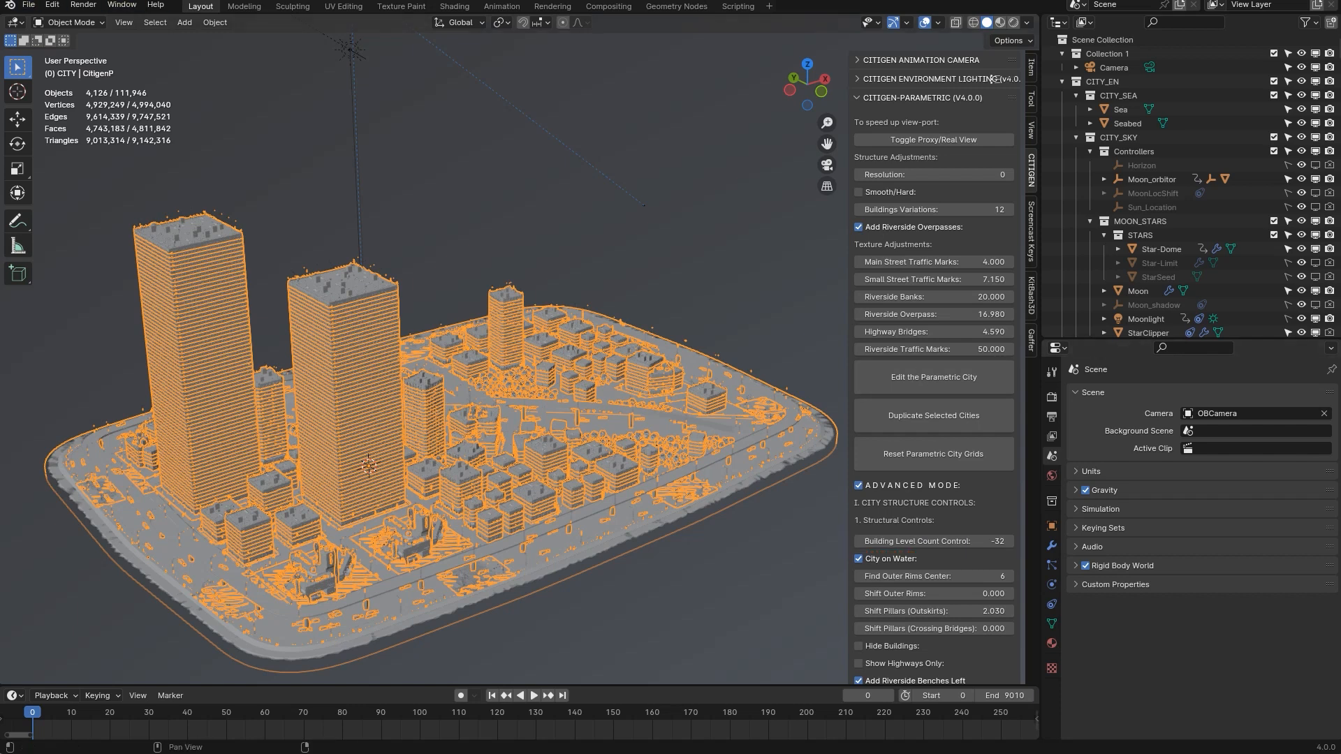
scroll(520, 377, "down", 3)
scroll(519, 377, "up", 2)
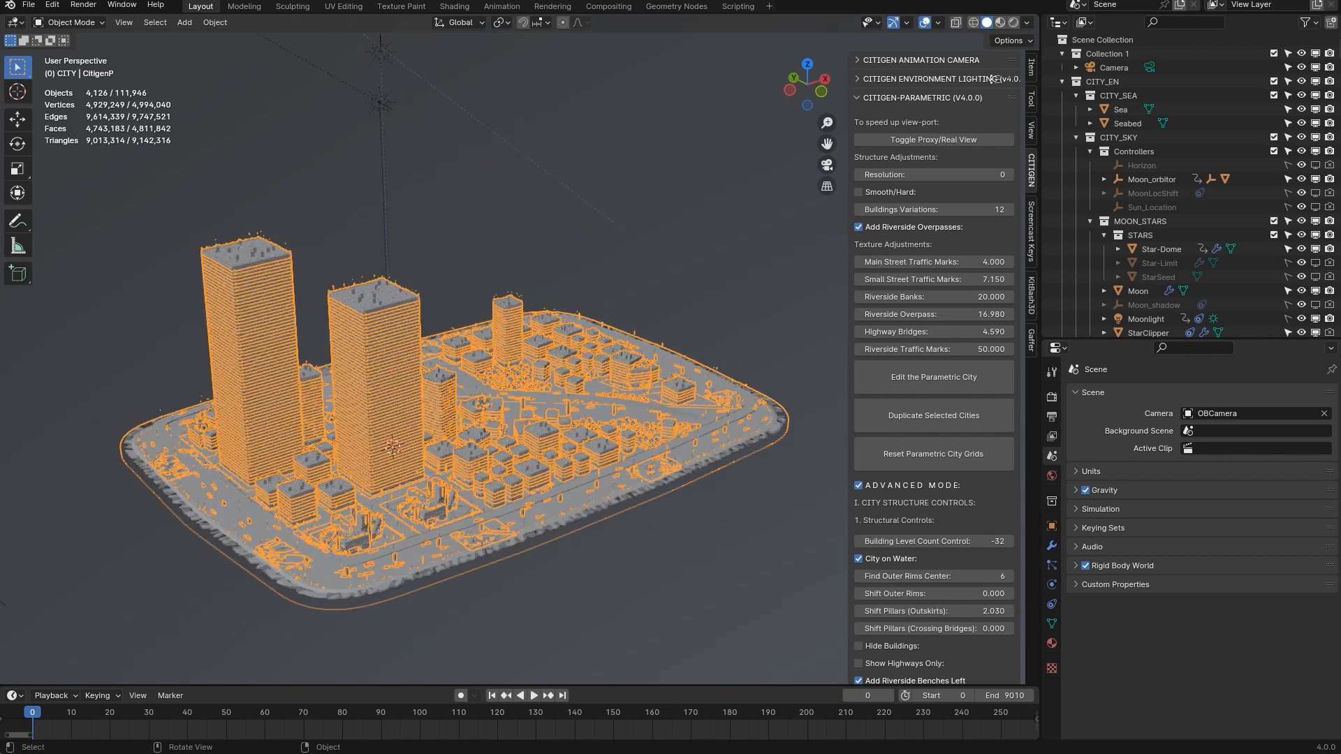
- Set up an FBX export of the city to the Downloads folder with the file name CitigenCustom_01_ground.fbx
scroll(993, 79, "down", 12)
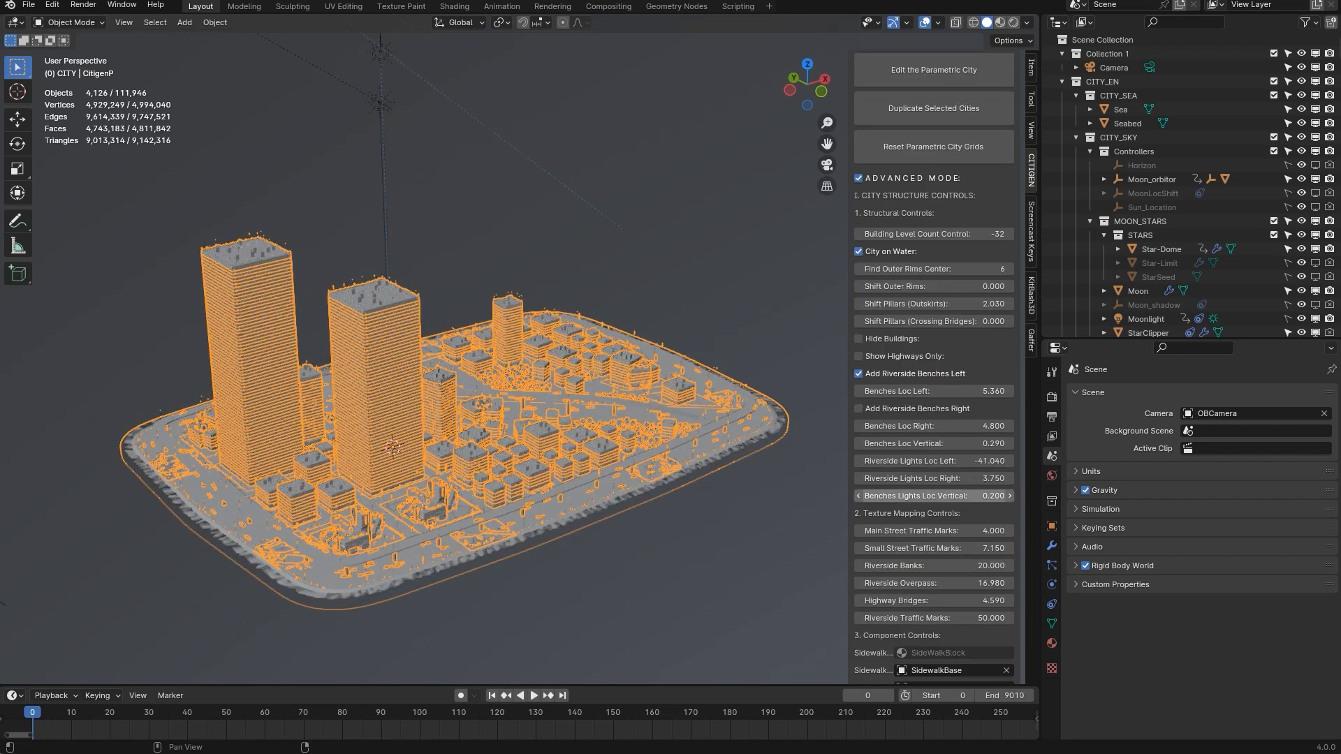
scroll(934, 363, "up", 6)
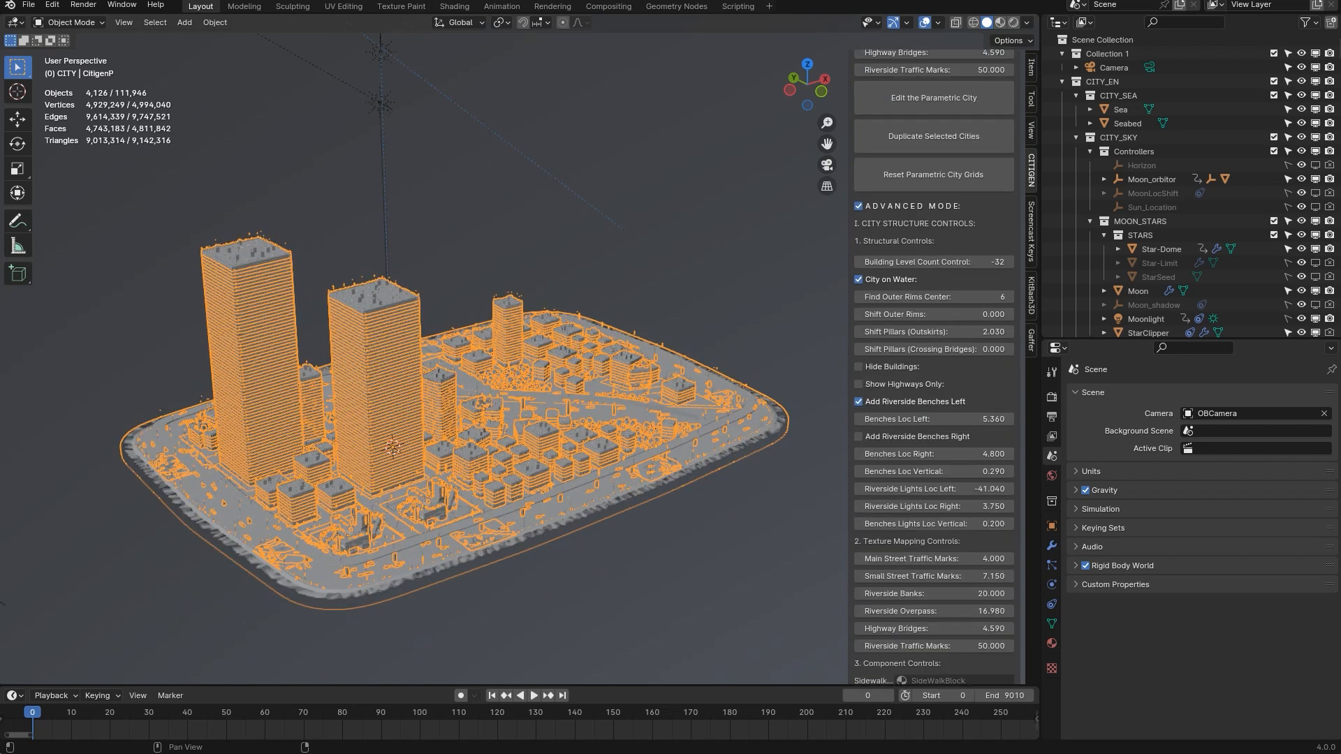
scroll(934, 363, "down", 13)
scroll(934, 364, "down", 9)
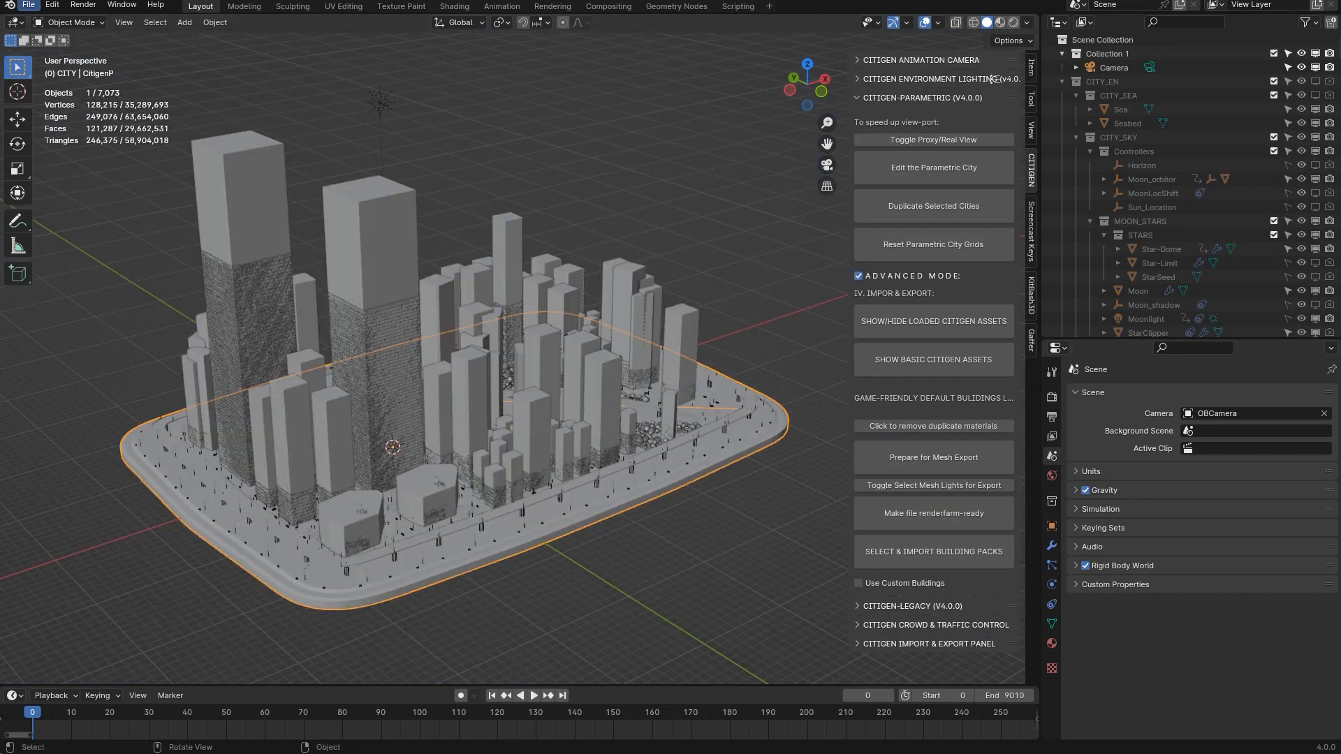
left_click(28, 5)
mouse_move(91, 216)
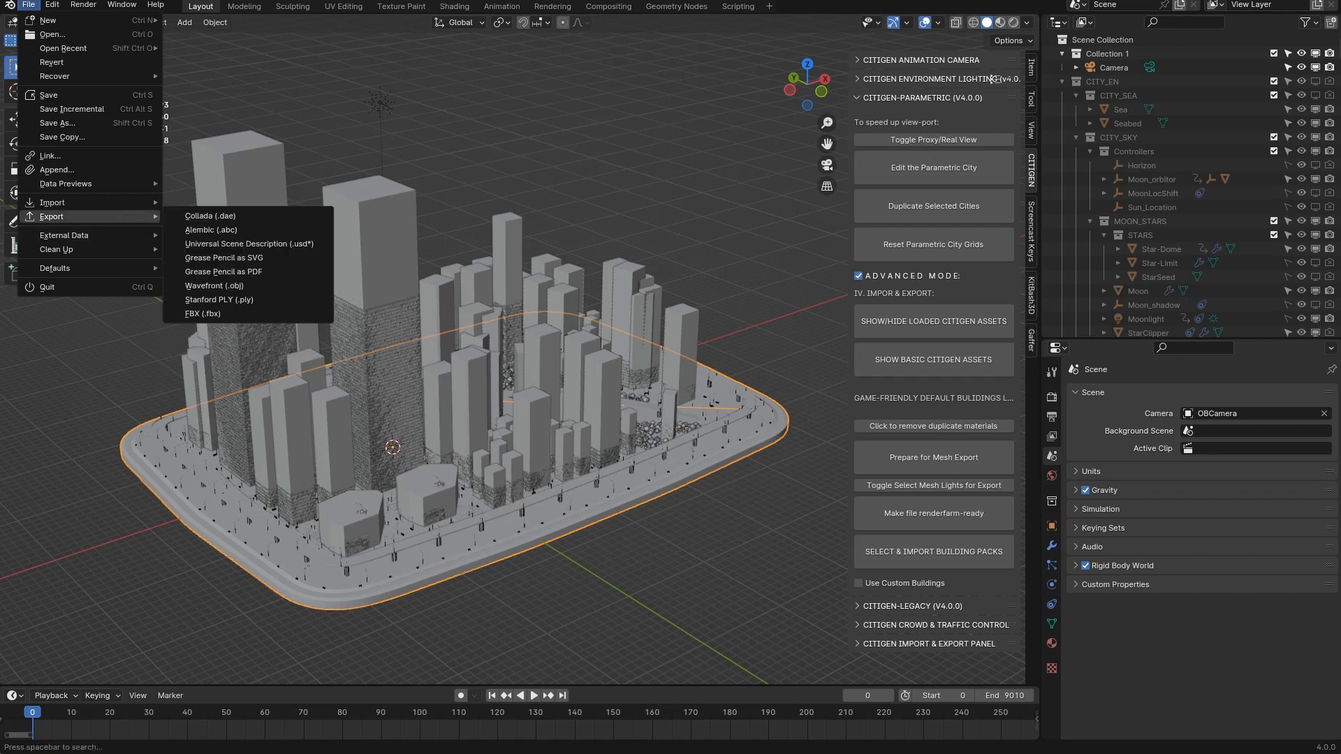
left_click(223, 313)
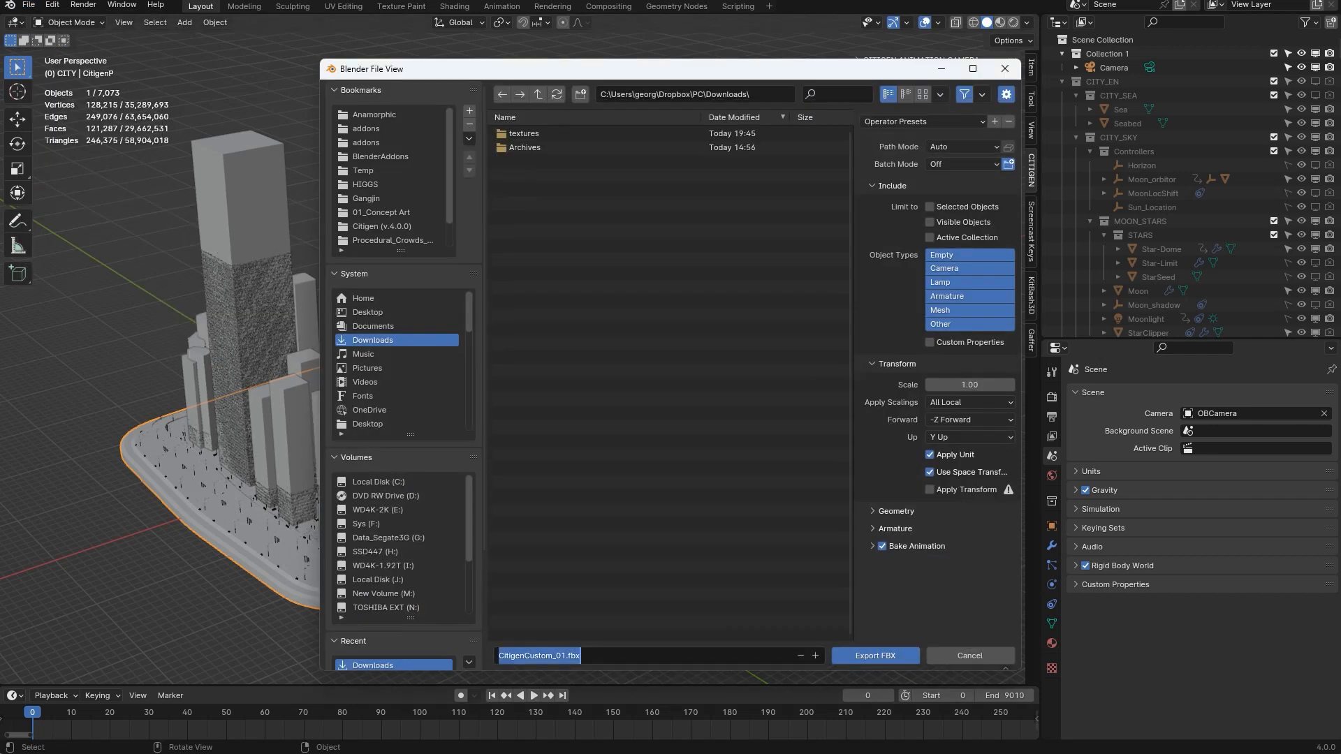
left_click(565, 656)
type("_")
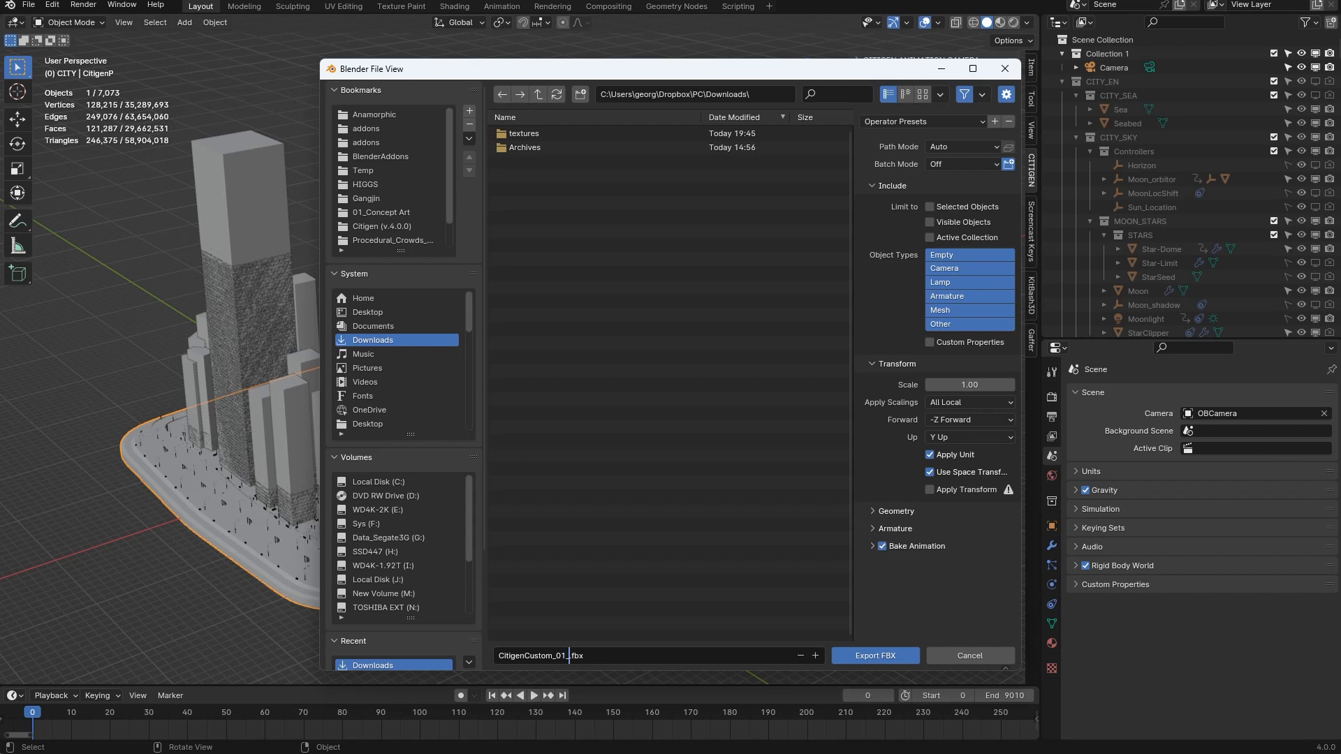
type("ground")
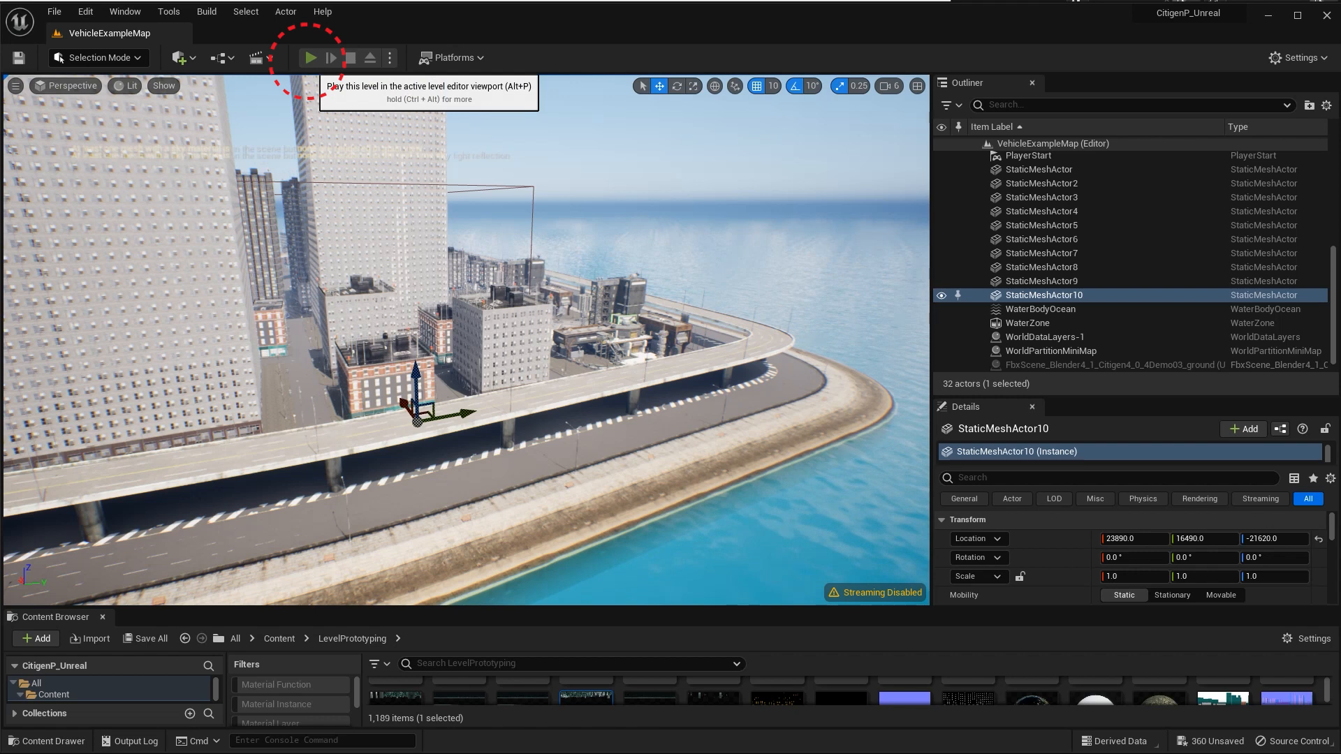
- Switch to Unreal Editor, play-test VehicleExampleMap, stop the session and dismiss the Message Log
left_click(311, 58)
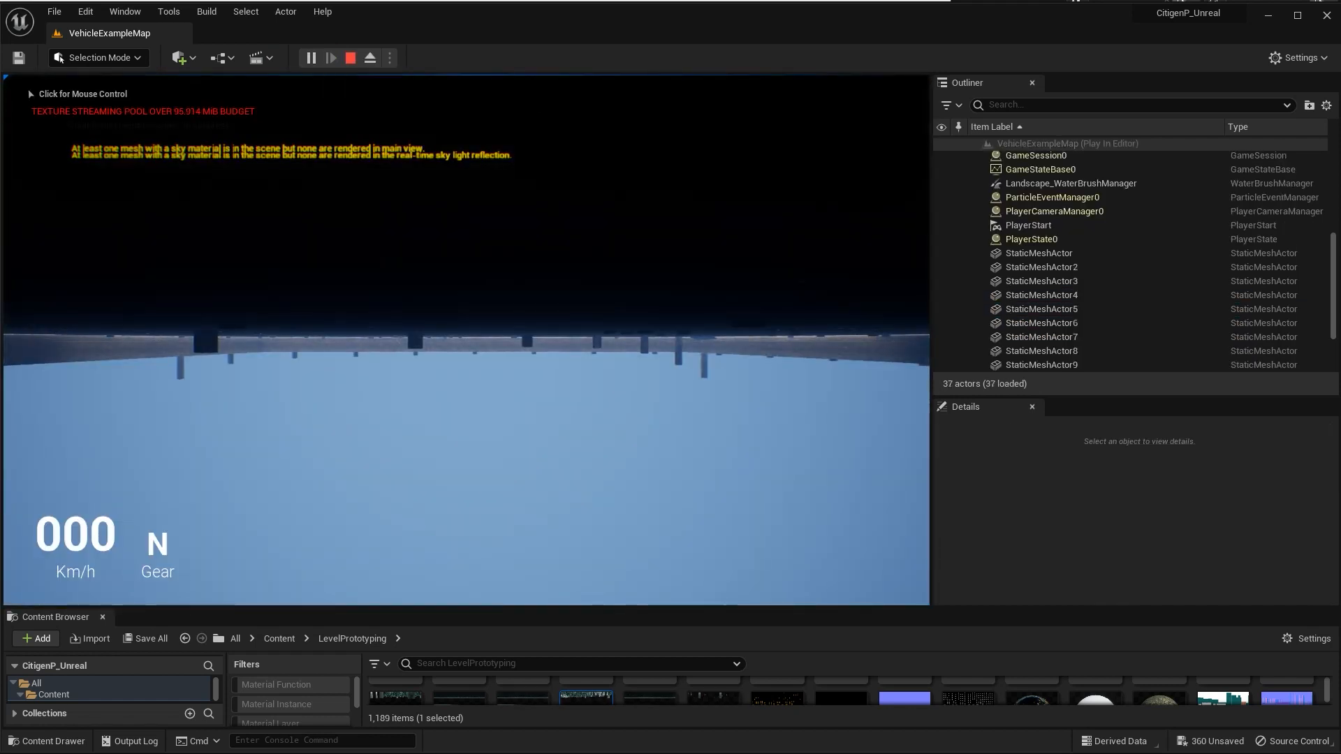
key("Escape")
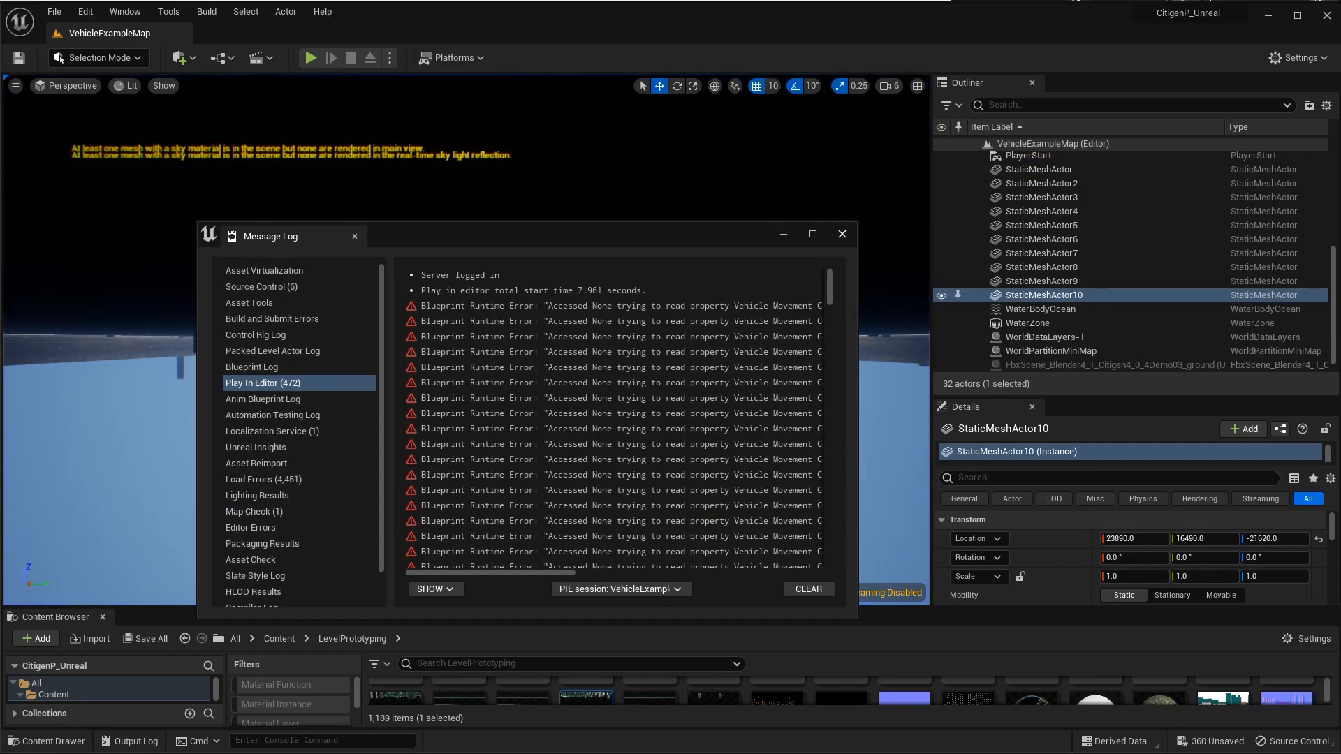
left_click(842, 234)
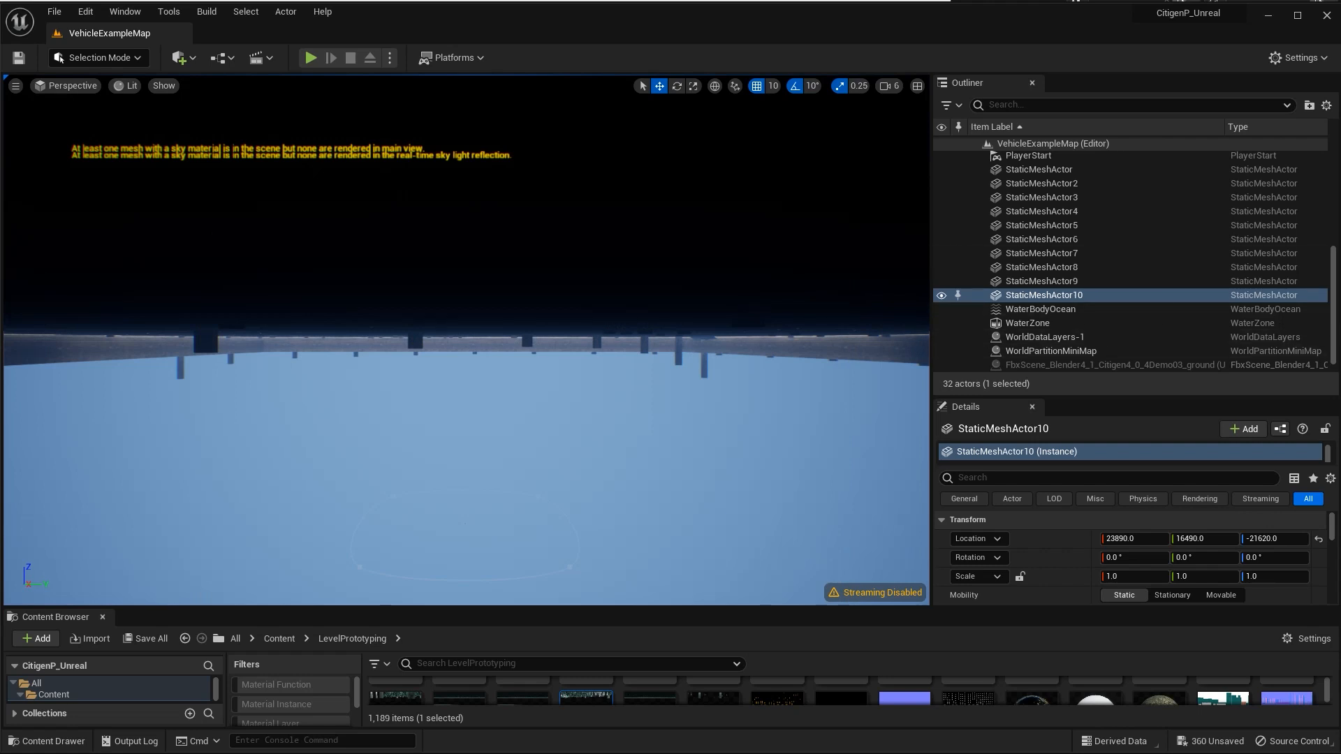
- Focus the view on the PlayerStart actor and move it out from the colonnade onto the adjacent road
double_click(1029, 156)
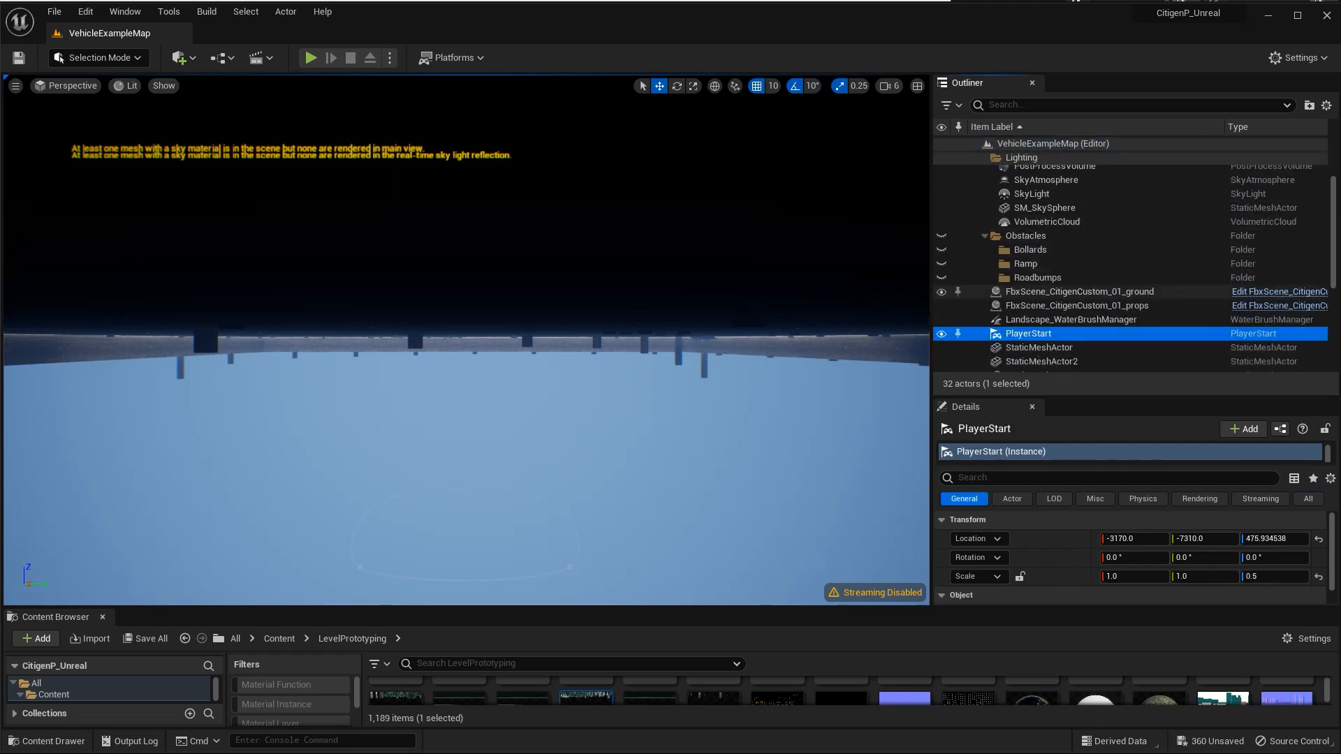
double_click(1034, 334)
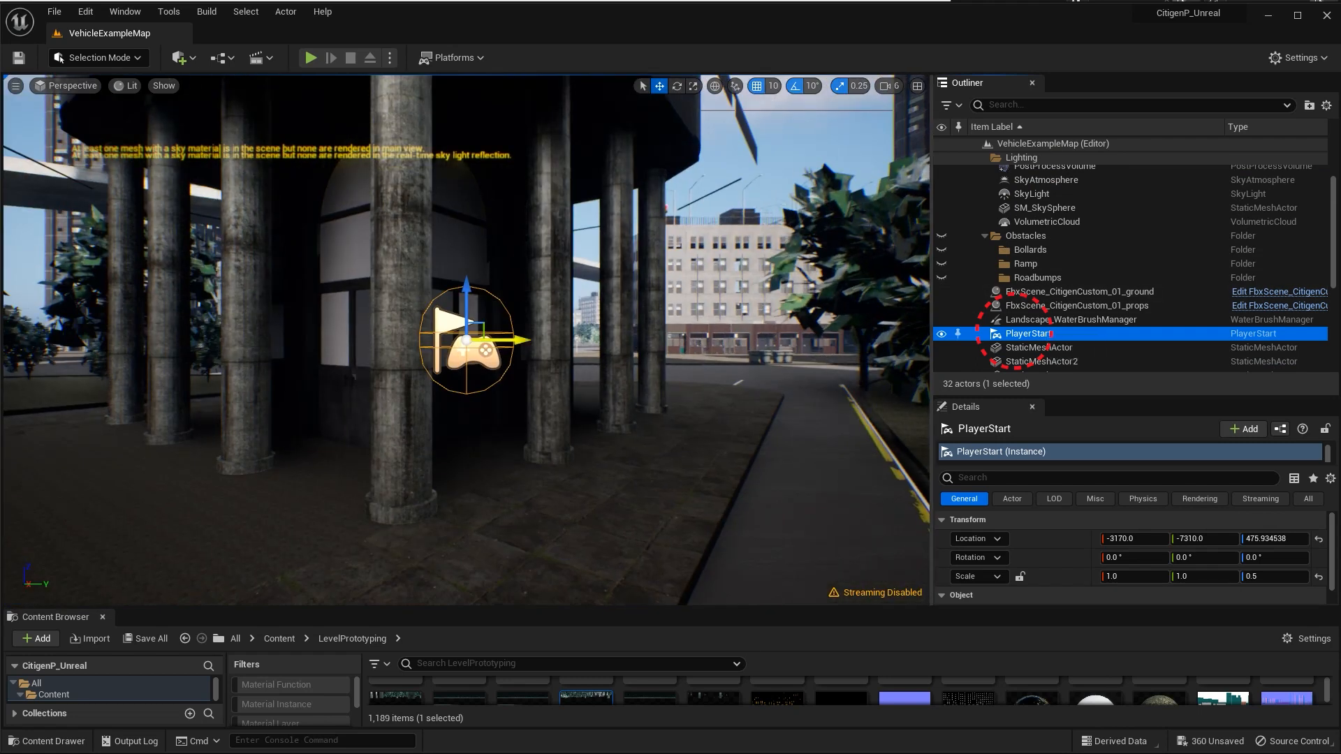
left_click_drag(524, 341, 823, 389)
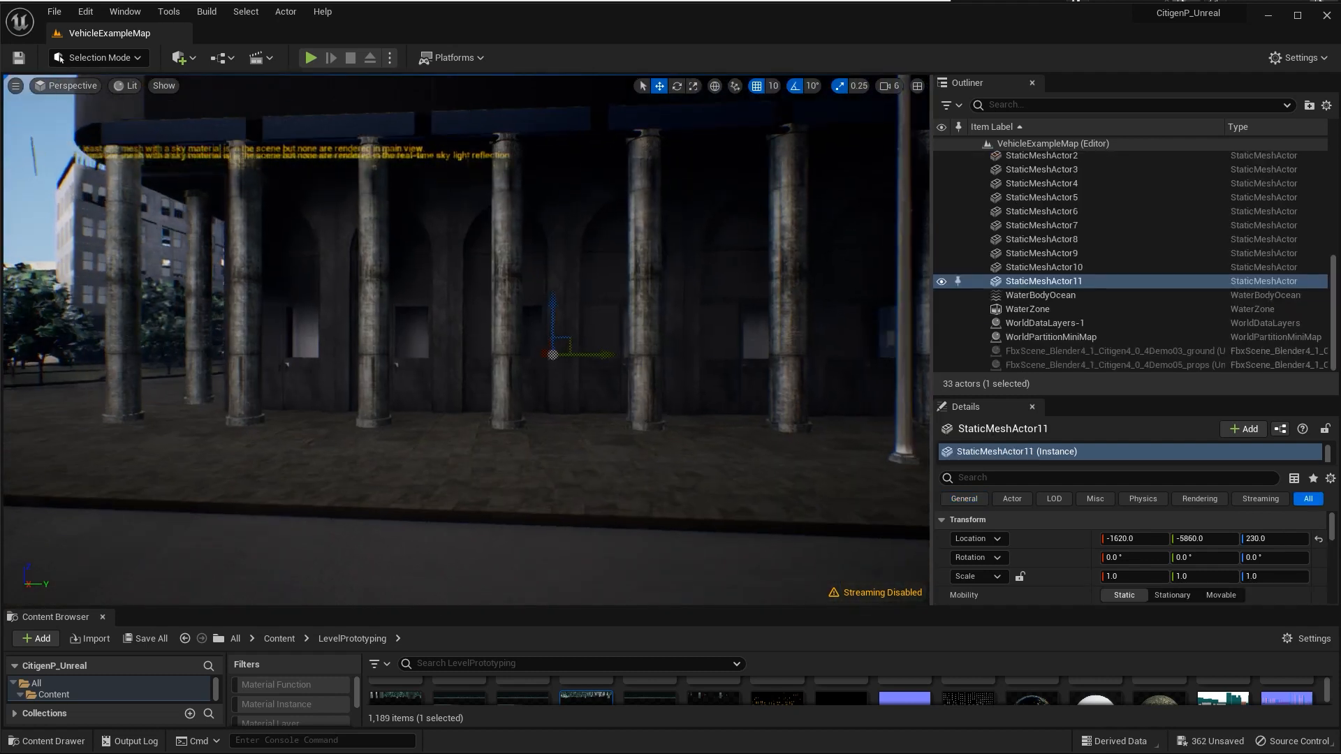
- Move StaticMeshActor11 onto the wide road beside the elevated highway, at location 860, -10910, 230
right_click_drag(467, 340, 594, 381)
key("s")
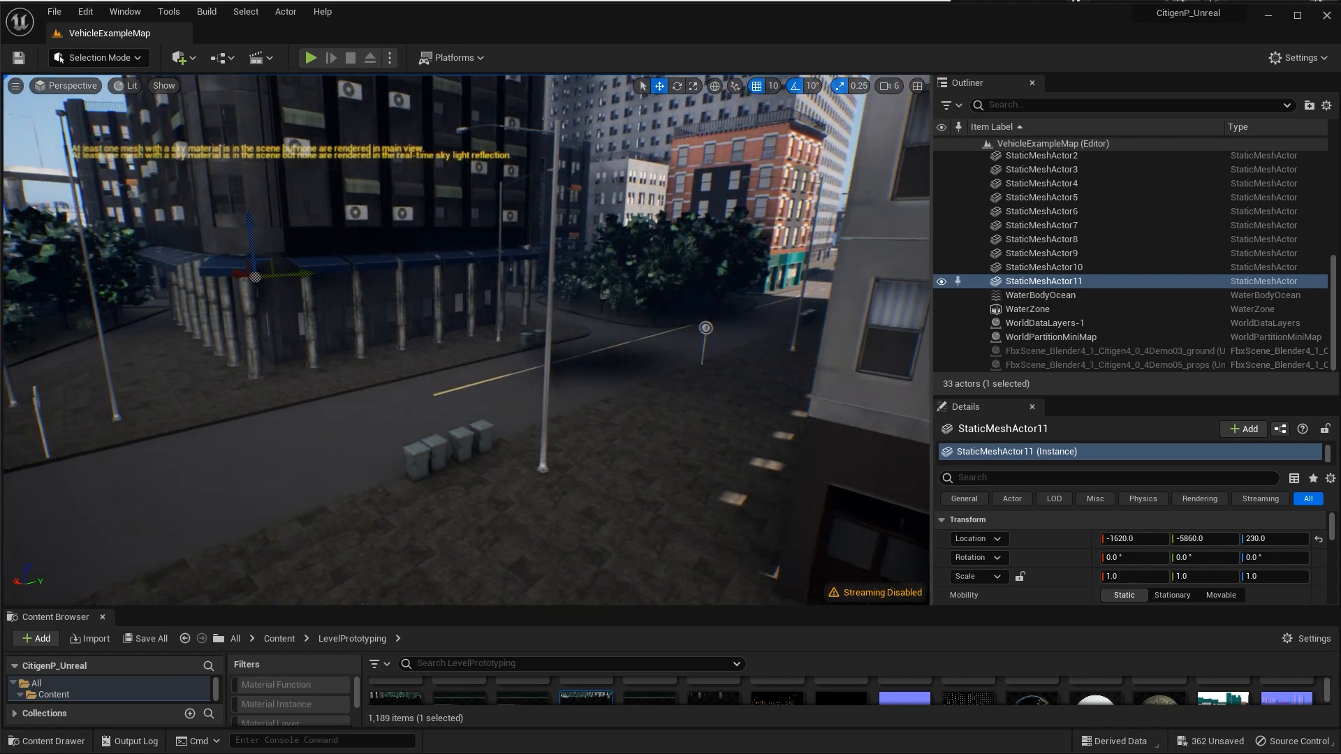
right_click_drag(467, 341, 584, 341)
key("w")
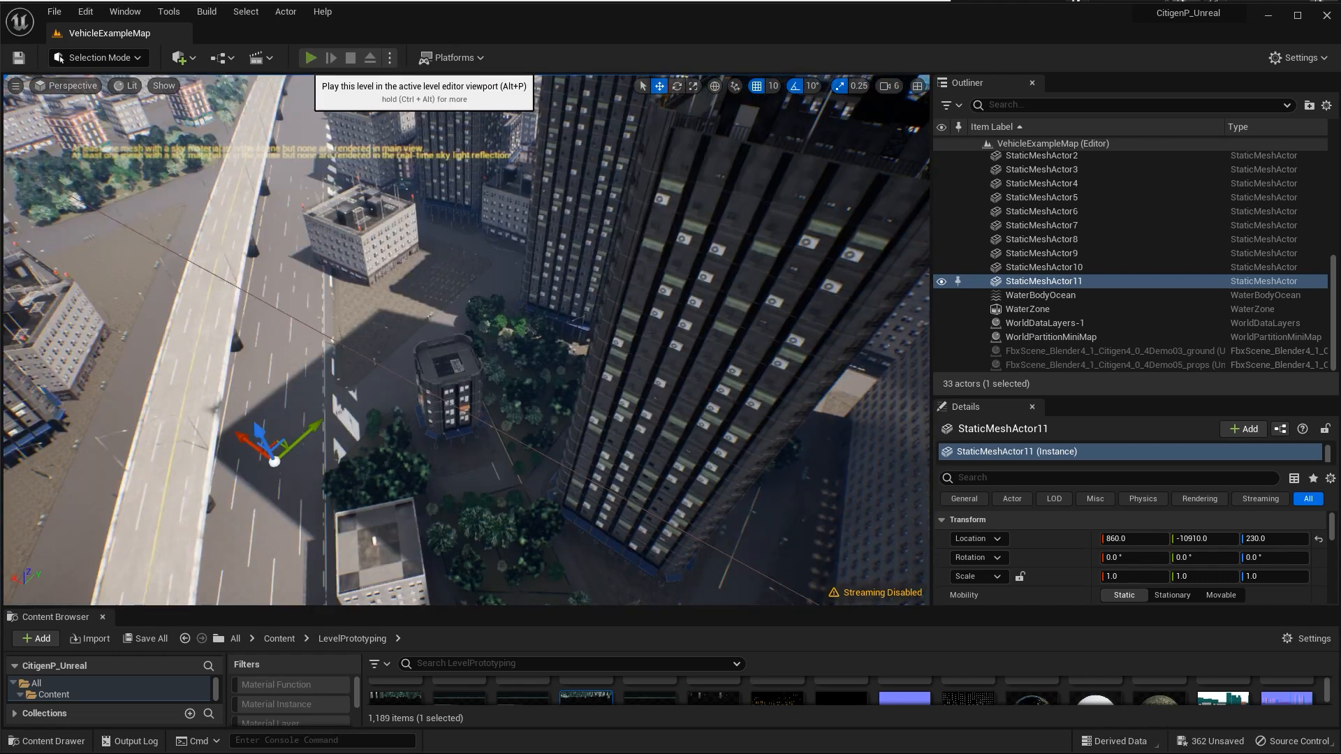
- Play the level and drive the sports car through the city streets up to the custom Comms Center building
left_click(311, 57)
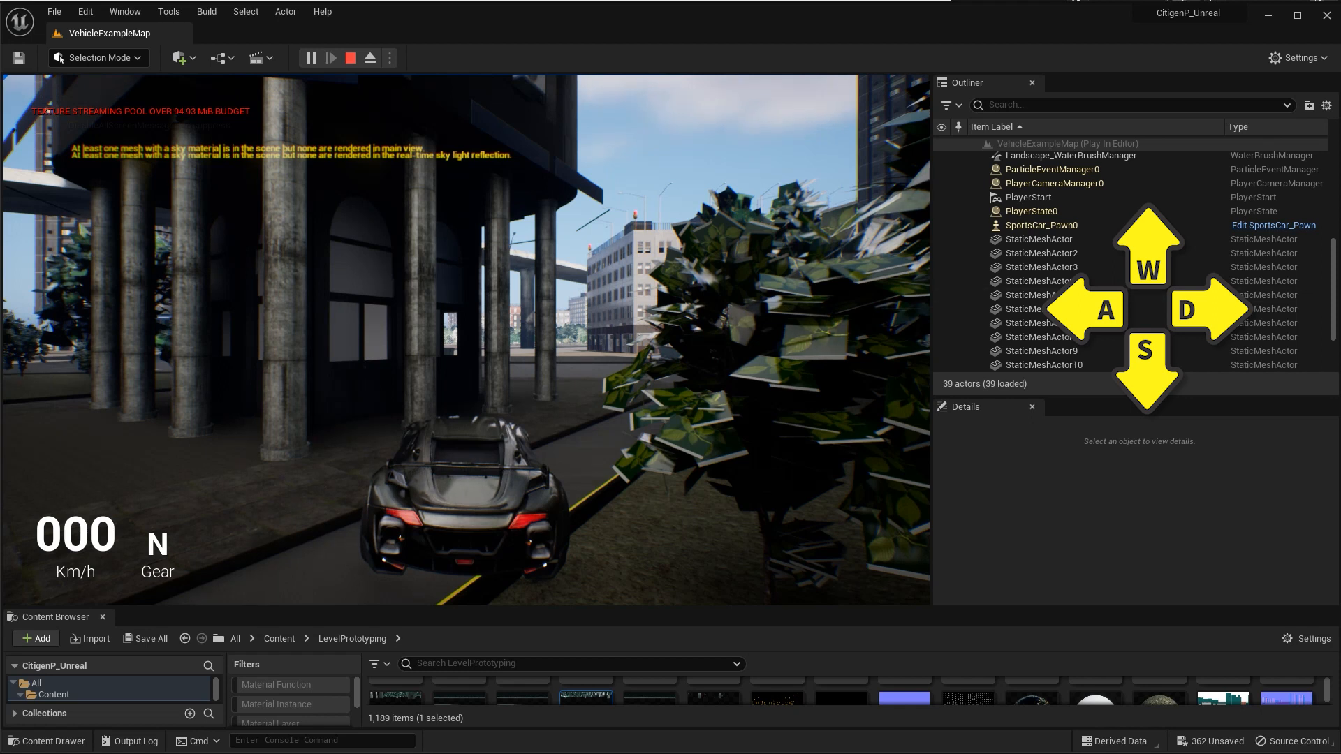
key("w")
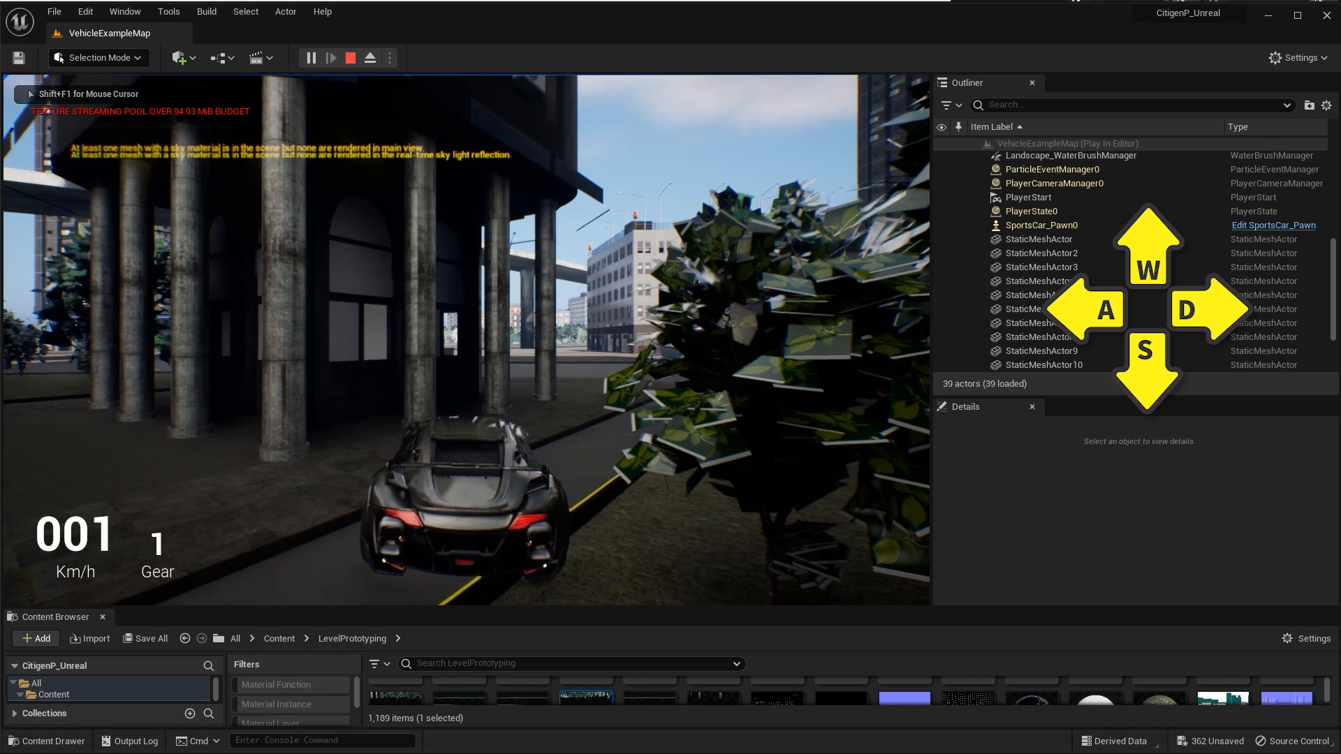
key("d")
key("w")
key("d")
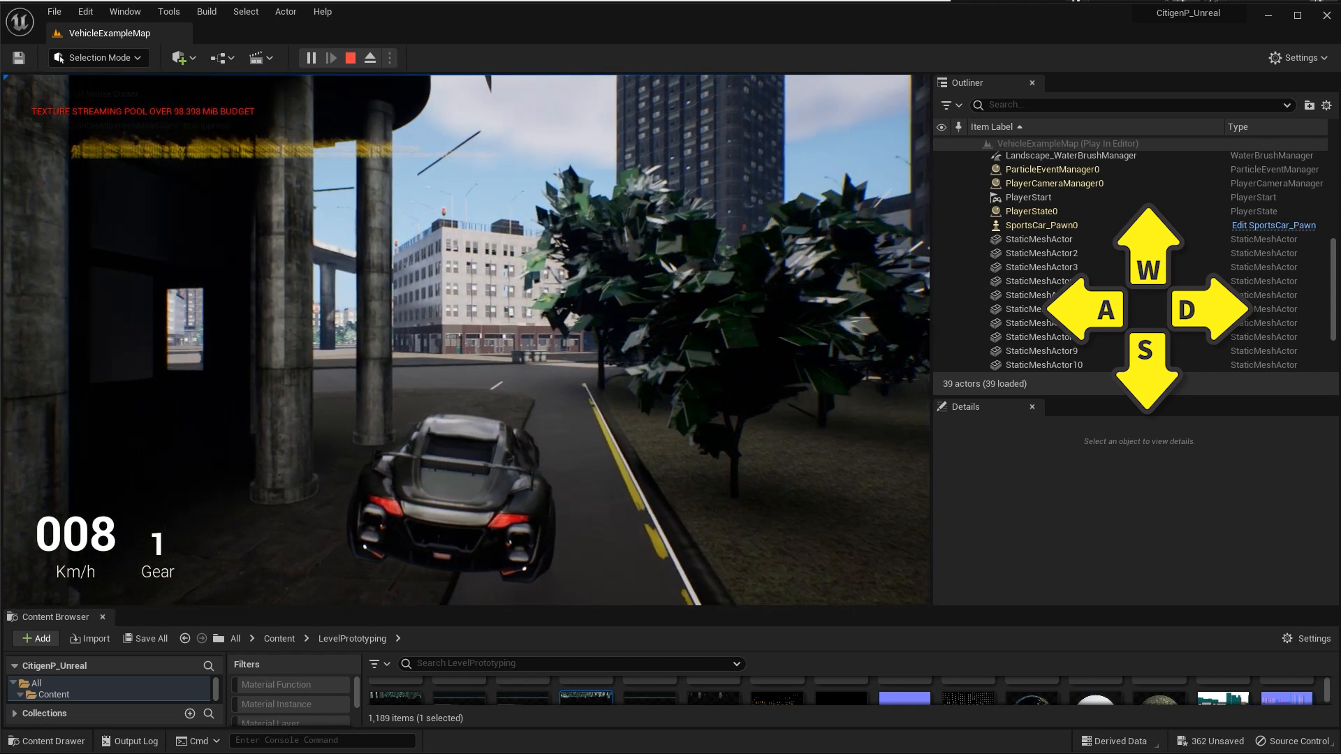
key("w")
key("a")
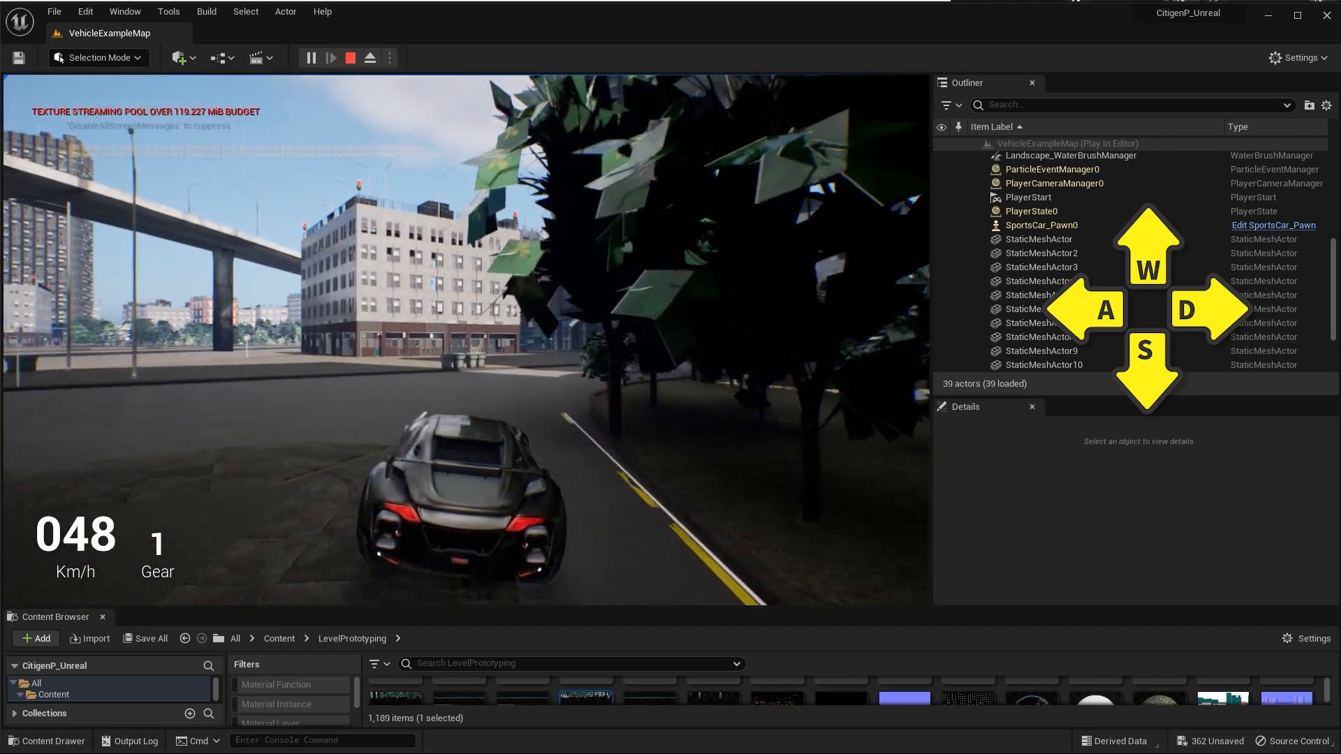
key("d")
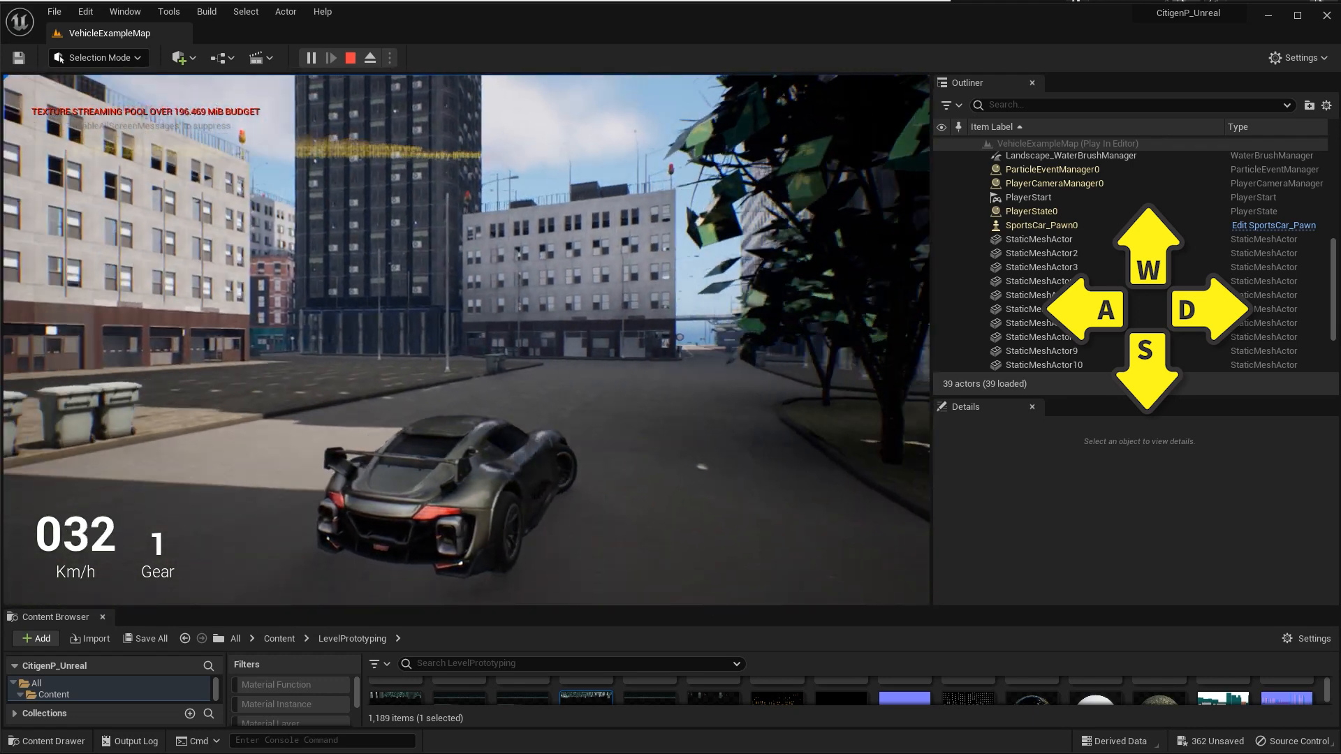
key("w")
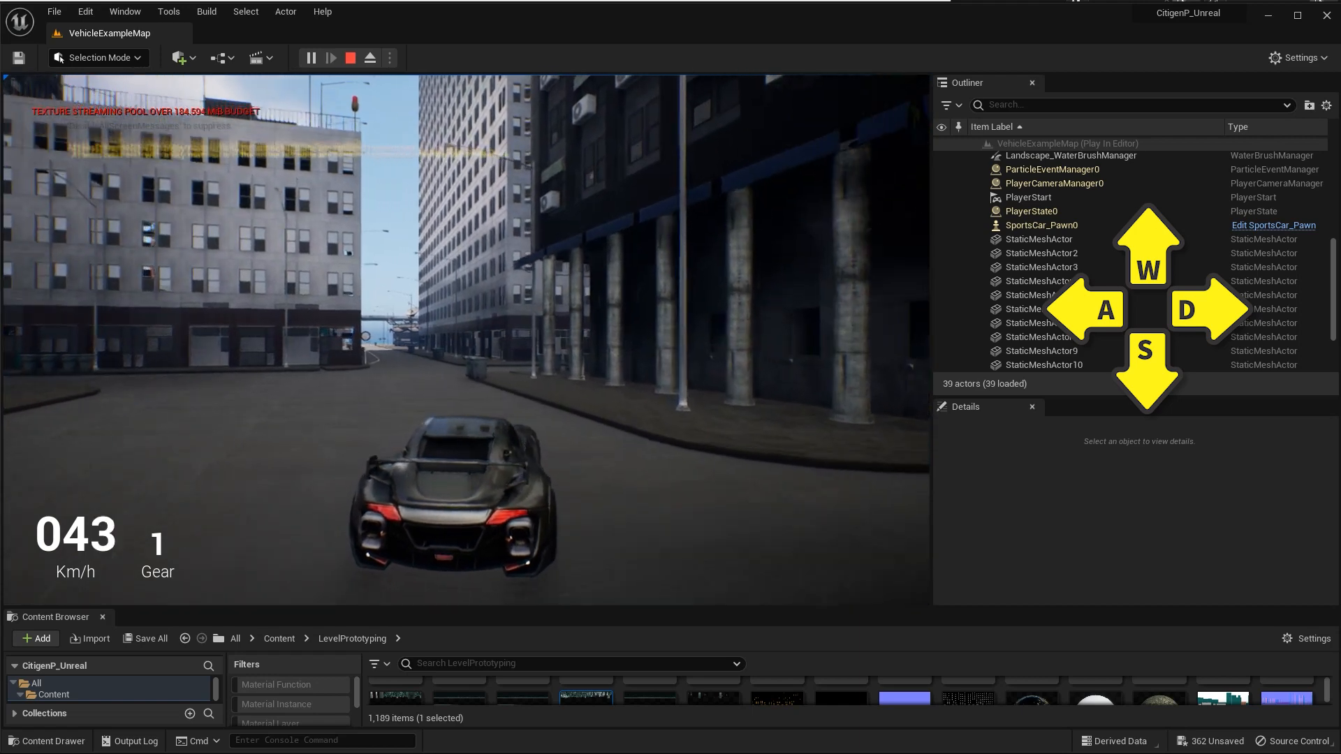
key("a")
key("w")
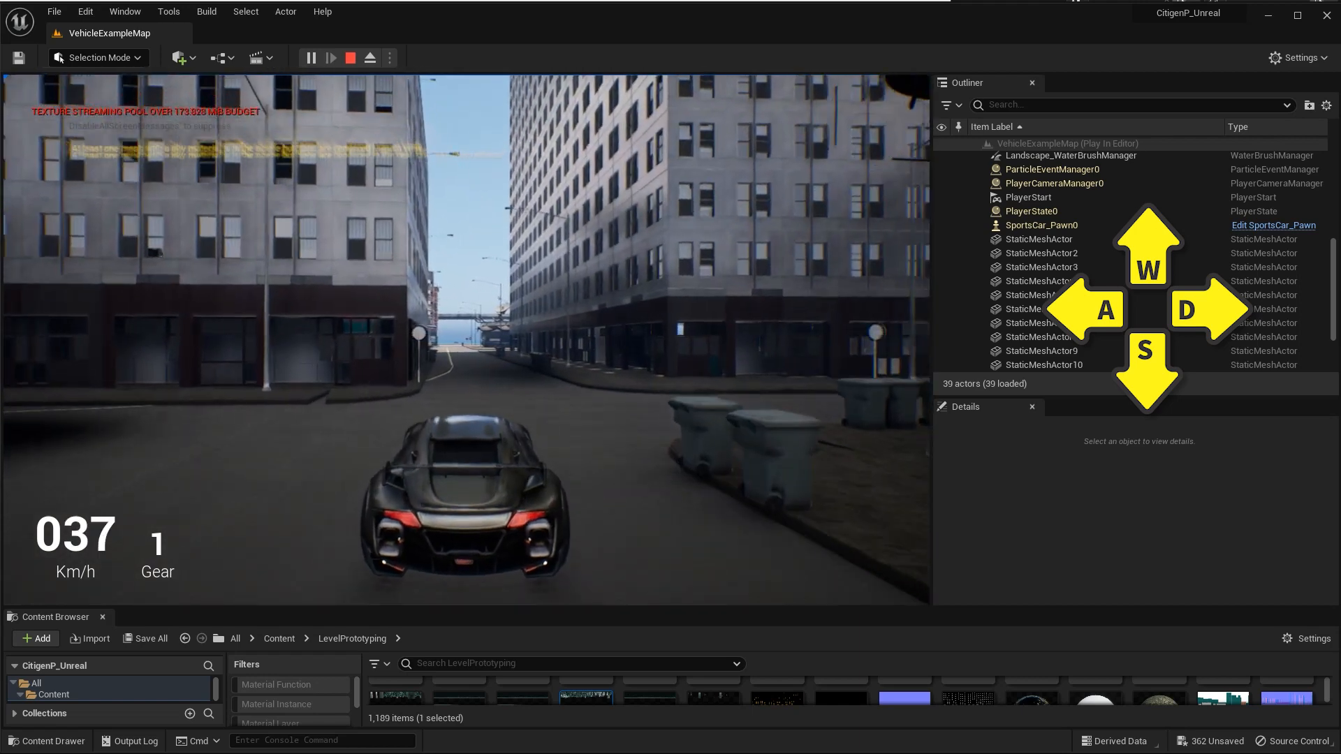
key("w")
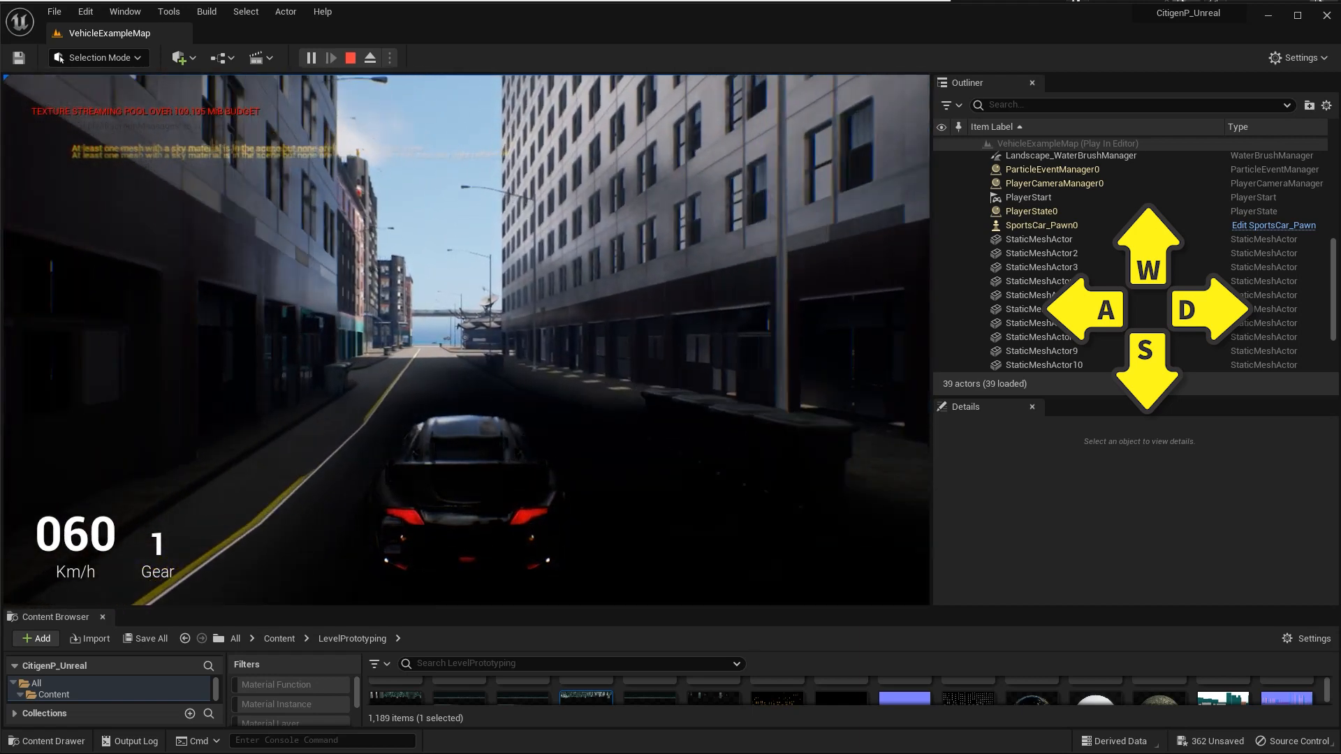
key("w")
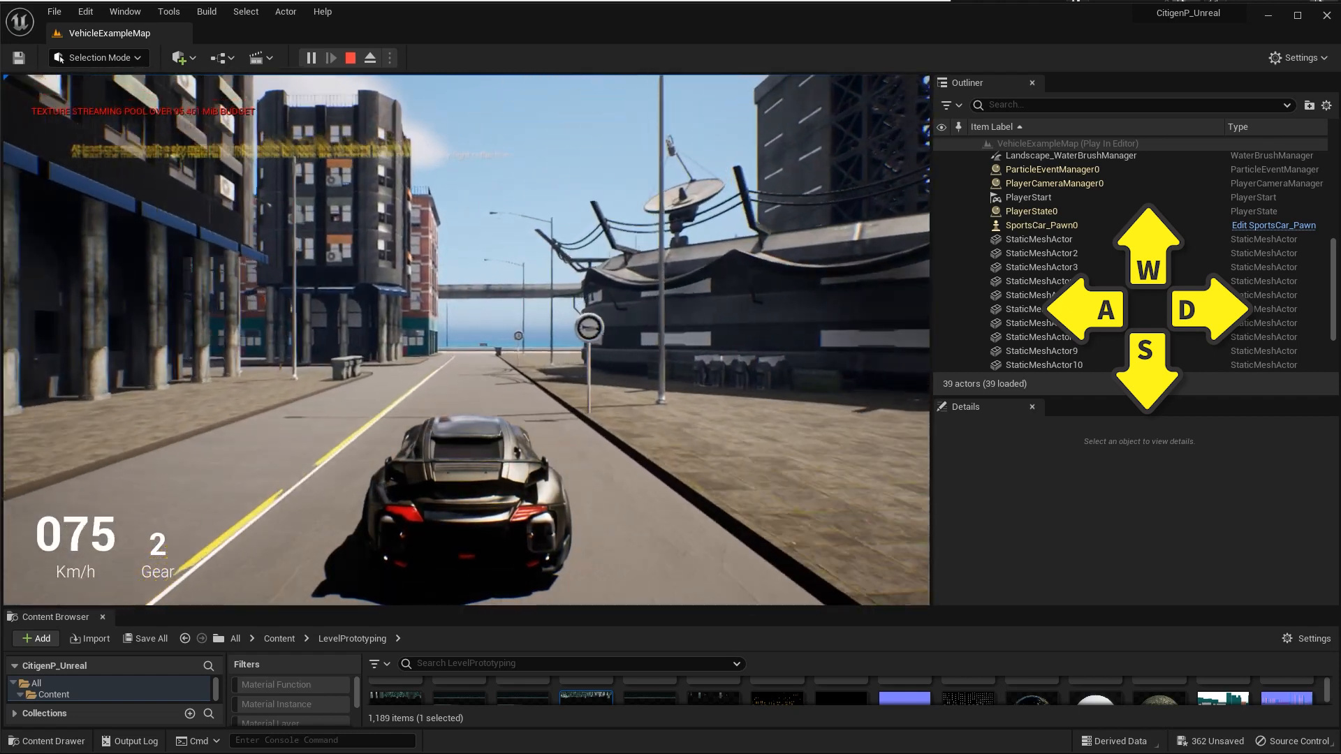
key("d")
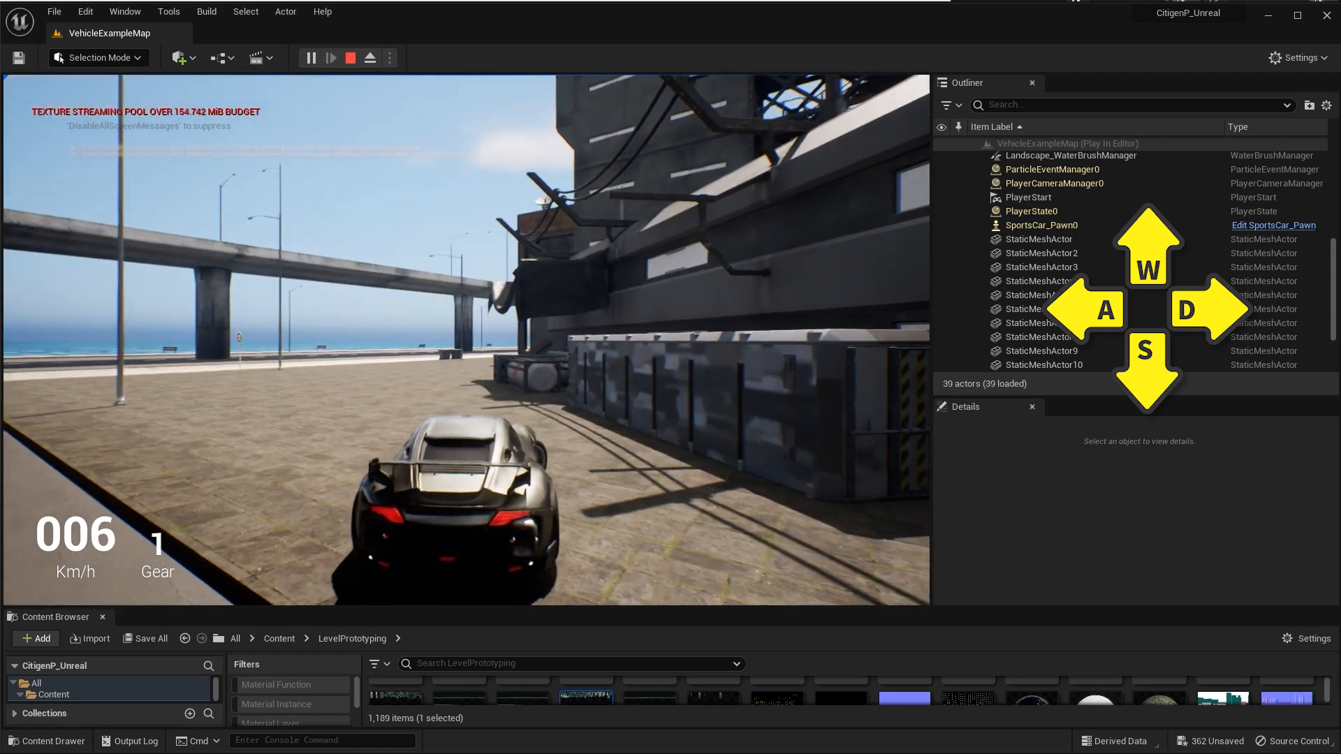
- Drive the sports car up against the camouflage-patterned container beside the Comms Center to test its collision, and reverse back across the paving
key("w")
key("d")
key("s")
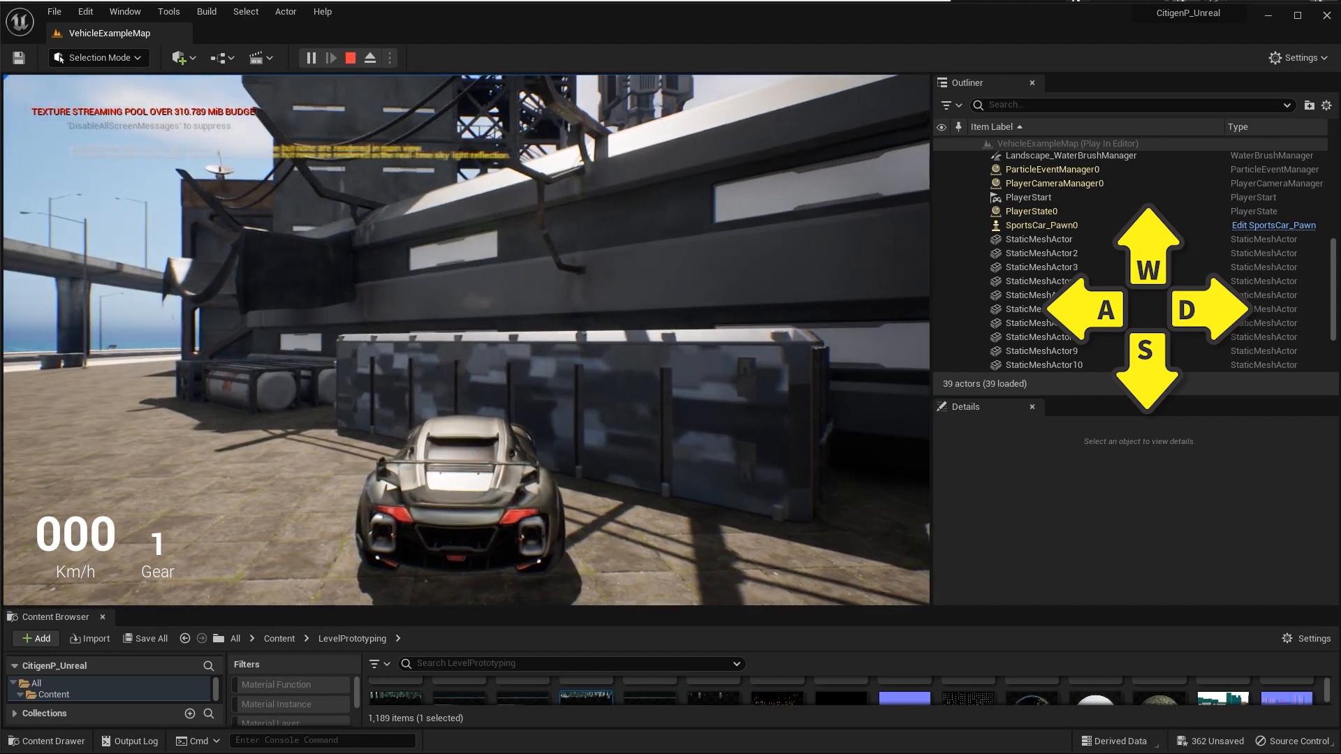
key("s")
key("w")
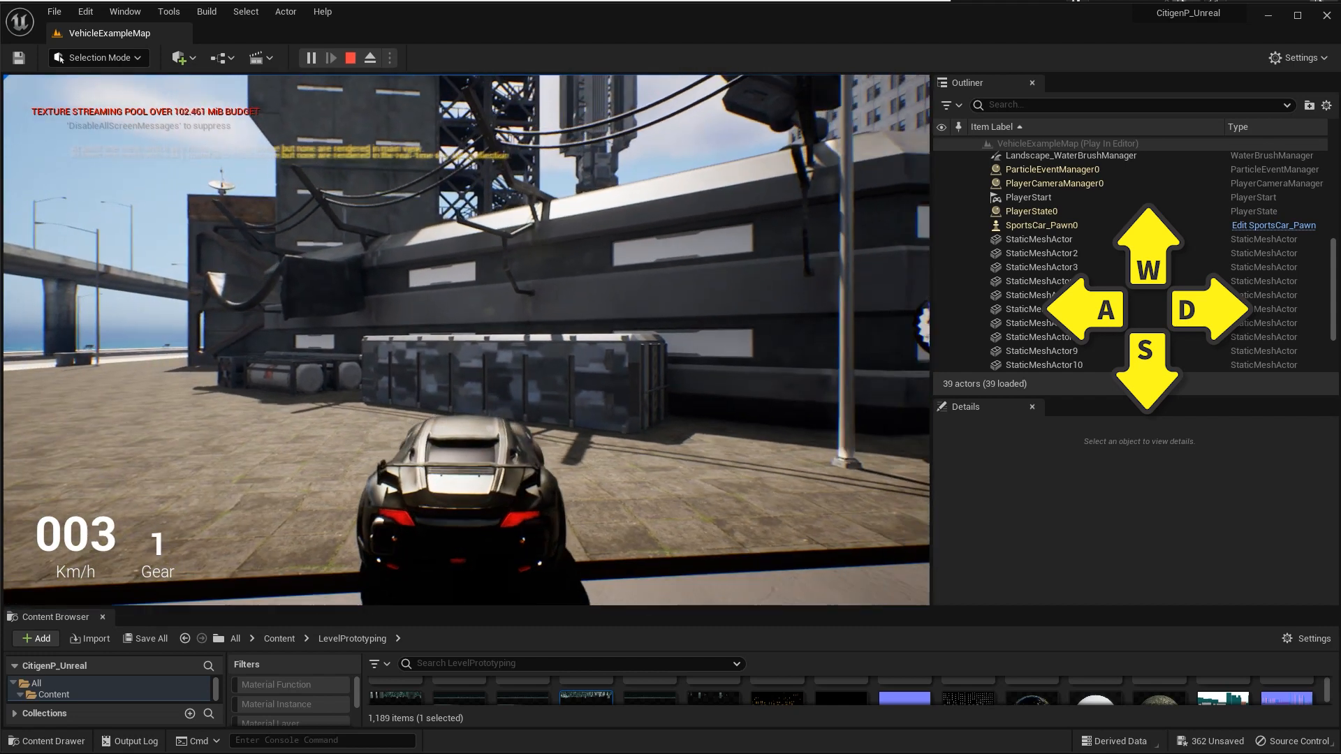
- Test-drive along the Comms Center facade past the gas tanks to the rusted end wall, reverse from it, and pull forward again
key("w")
key("a")
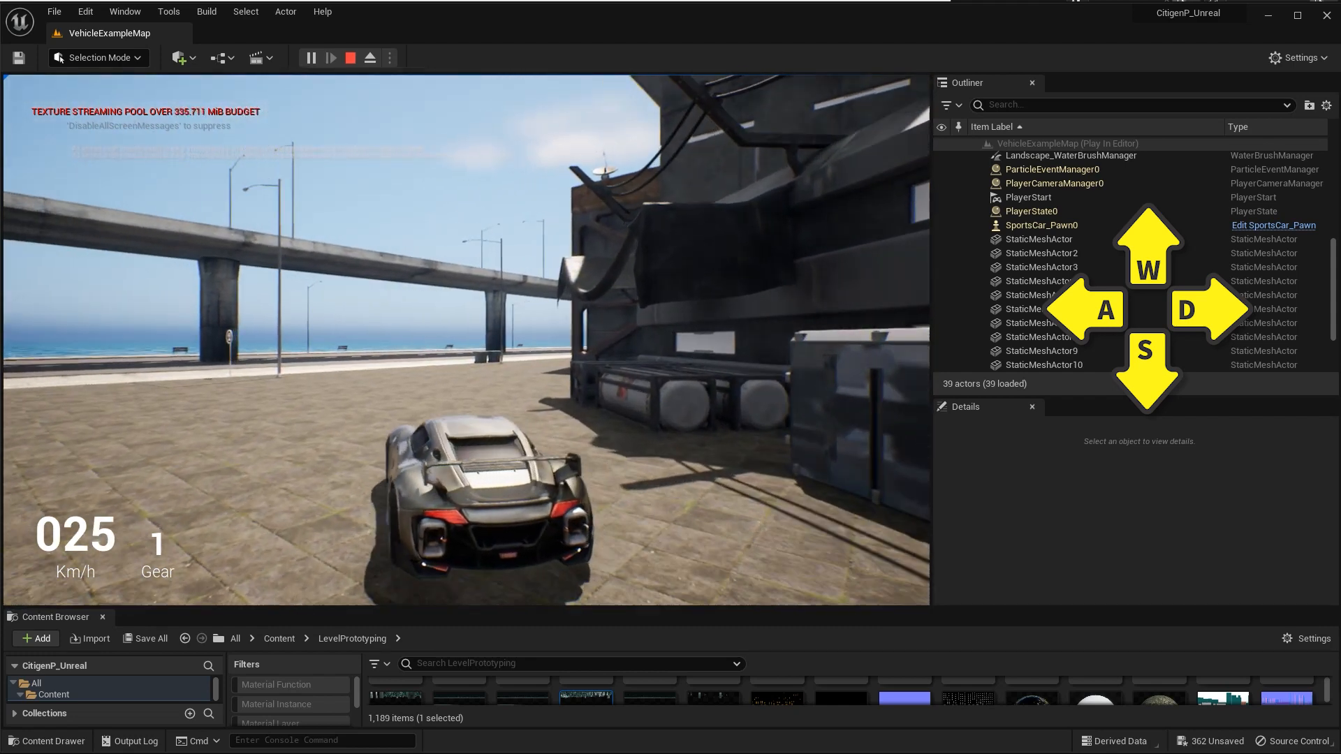
key("a")
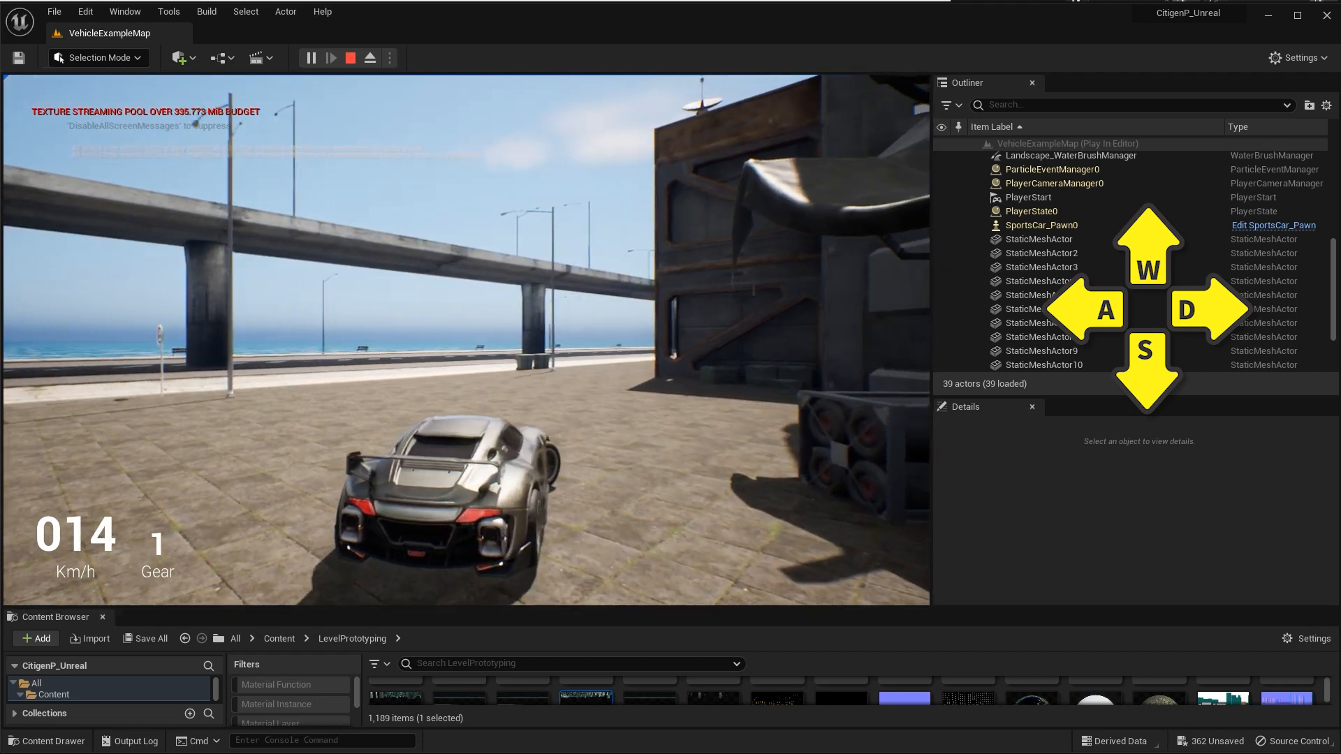
key("d")
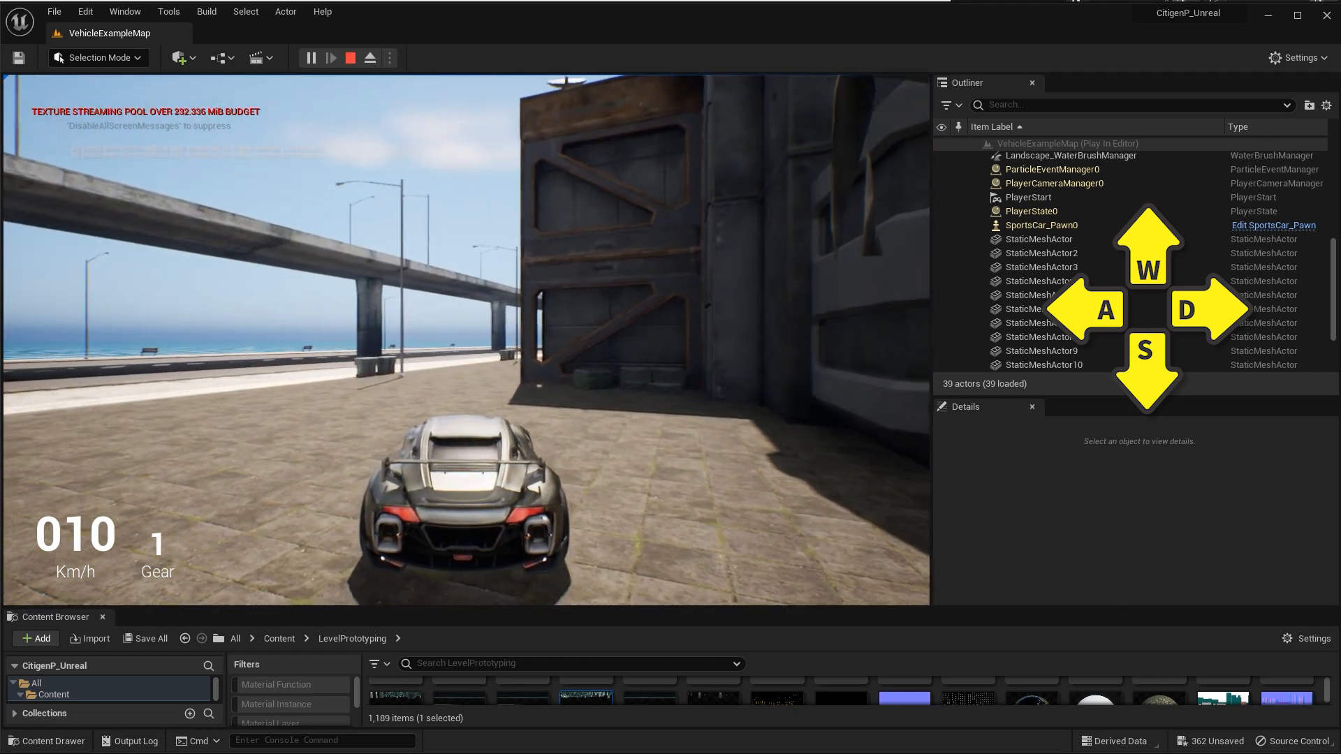
key("s")
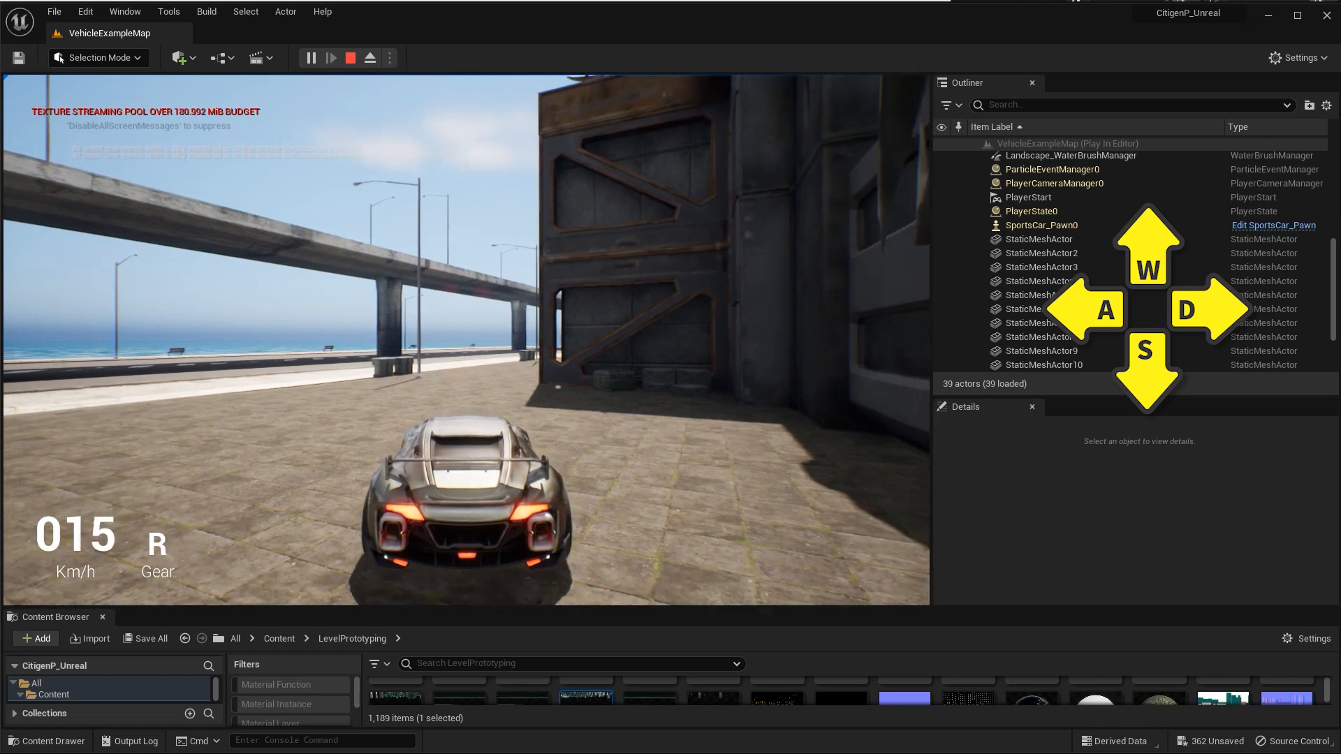
key("w")
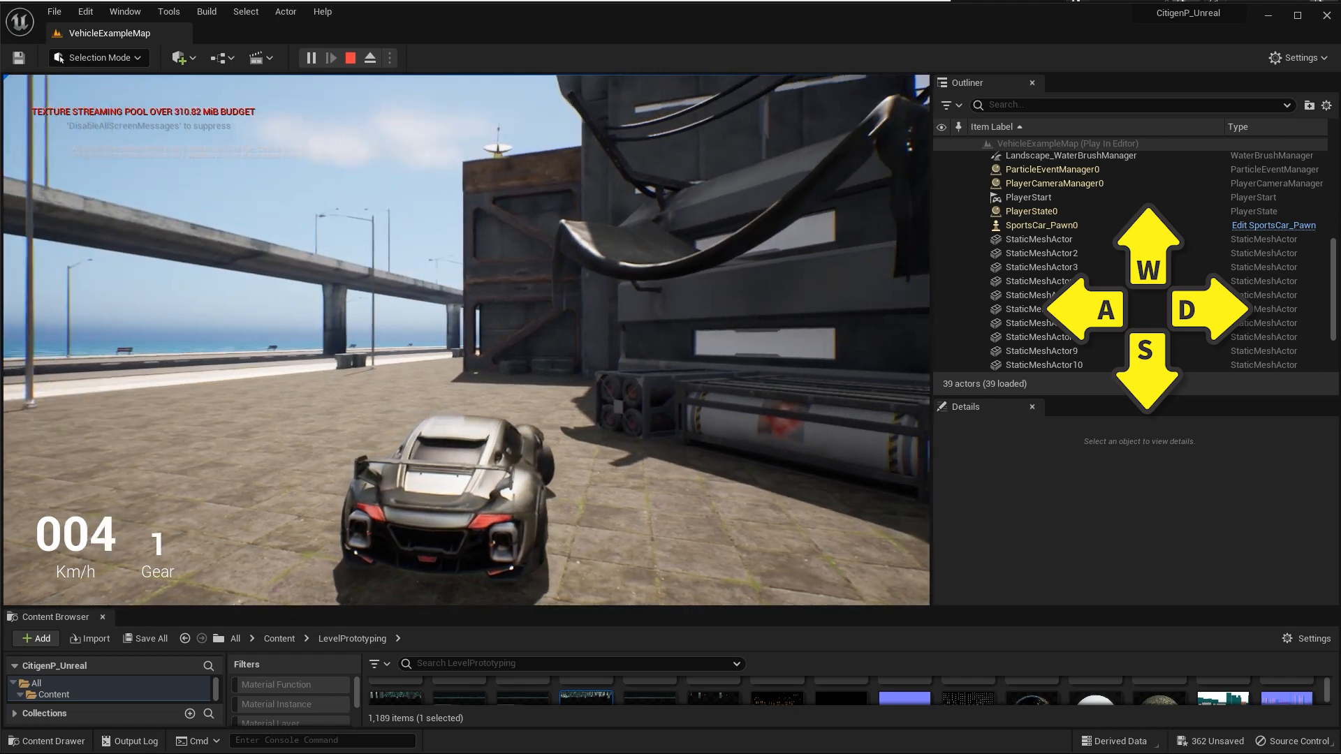
key("w")
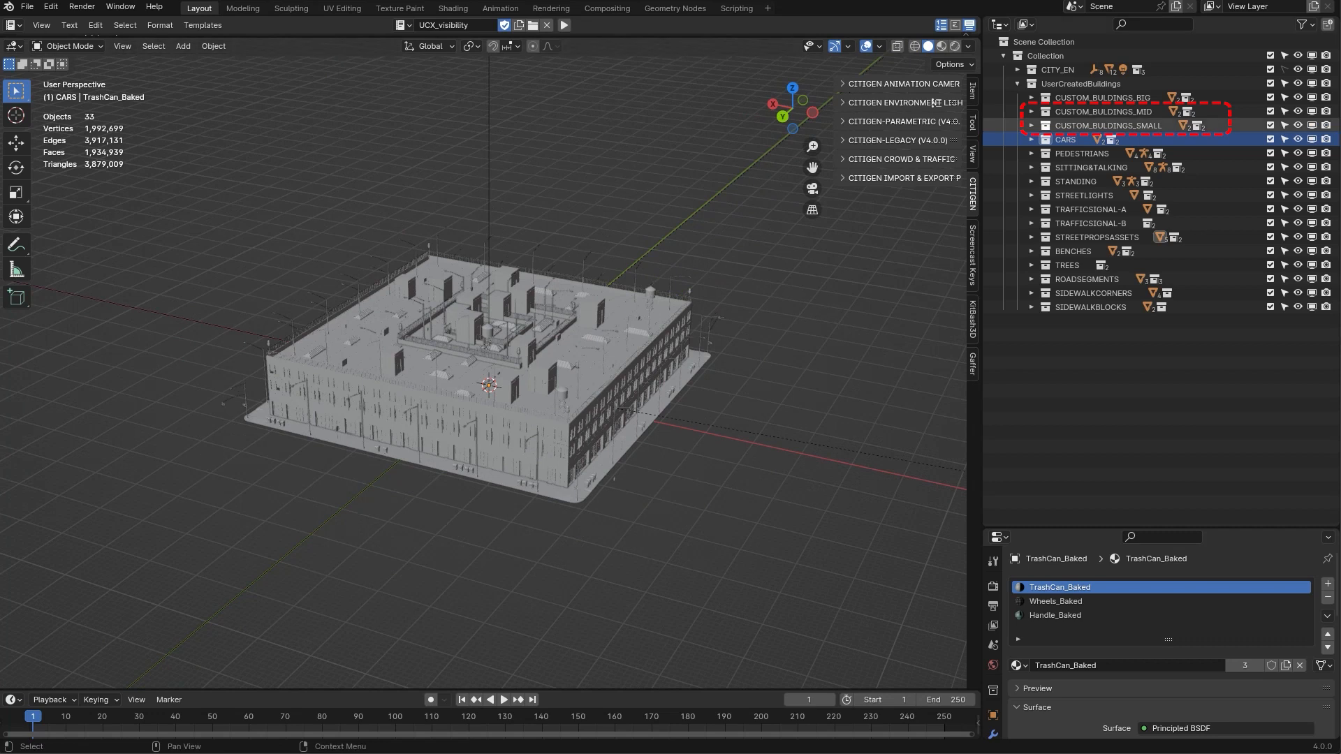
left_click(1069, 112)
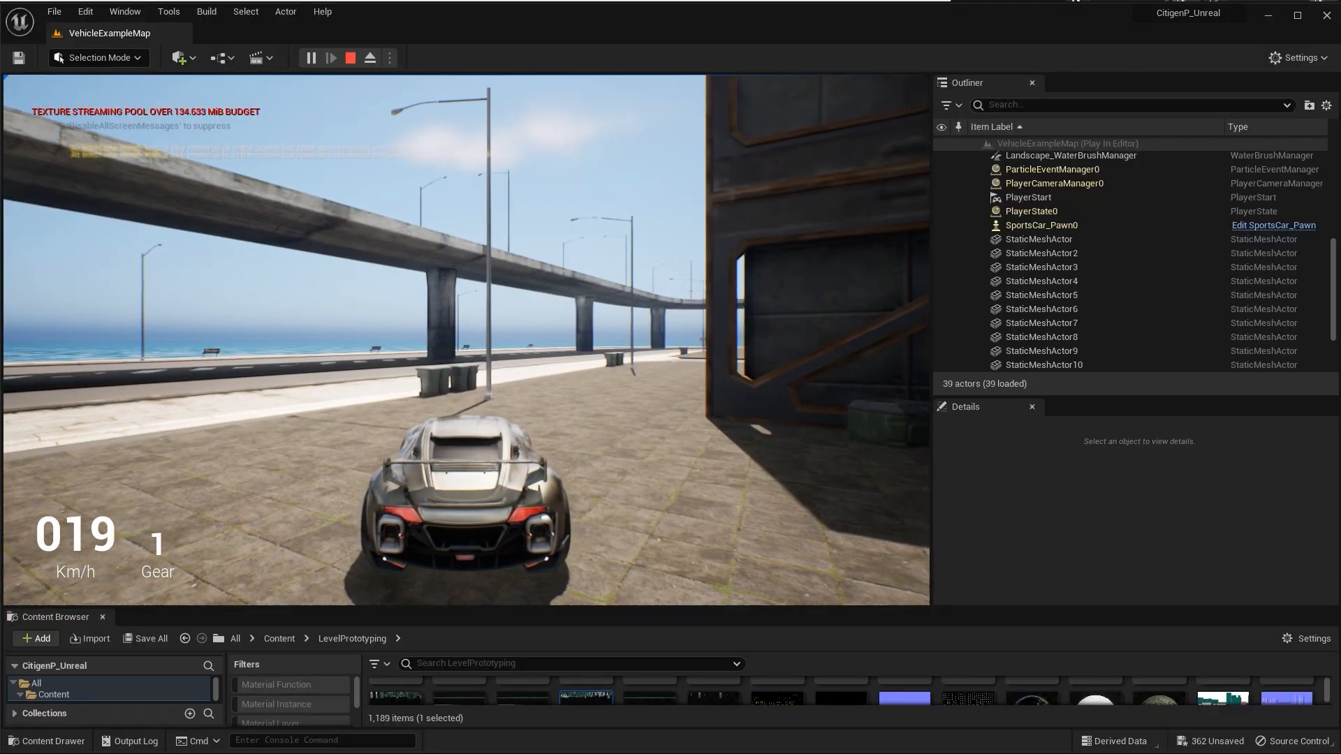
- Steer the sports car along the paving toward the rusted end wall of the Comms Center
key("d")
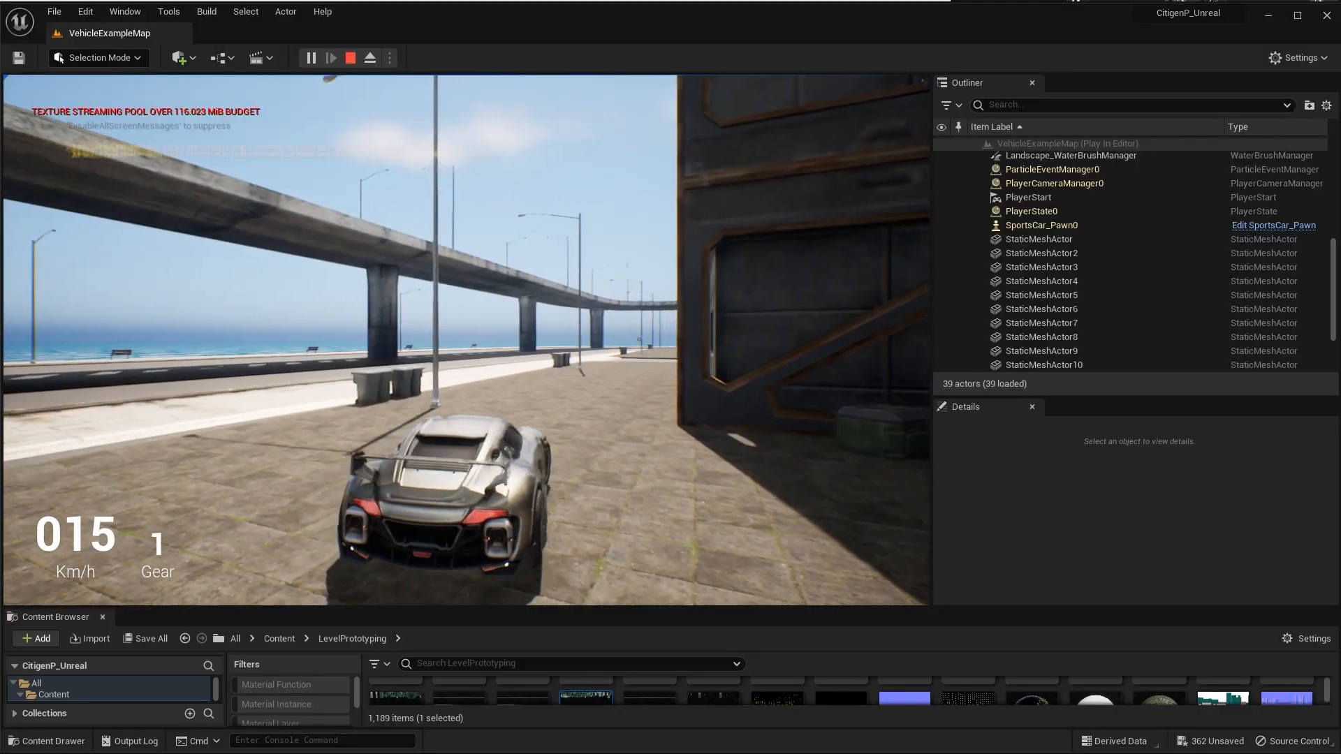